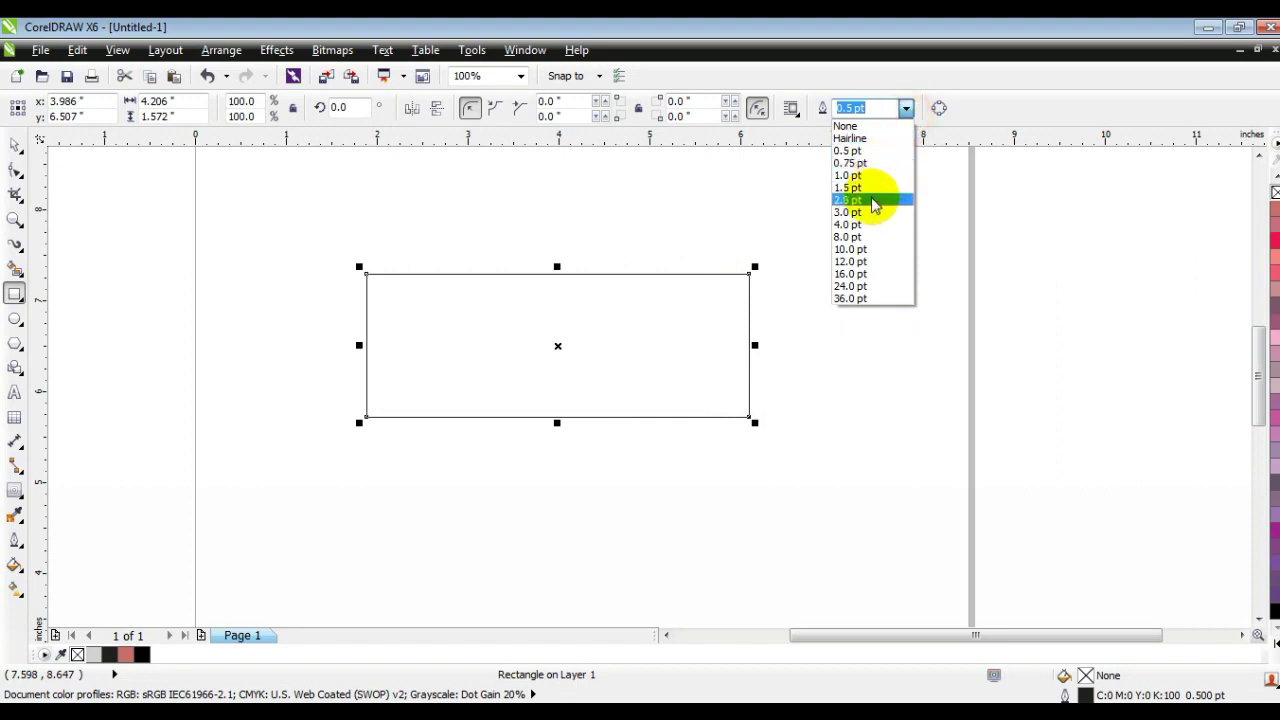
# - Set the rectangle's outline width to 1.5 pt and round all its corners fully to a 0.786 inch radius
pyautogui.click(871, 189)
pyautogui.click(15, 168)
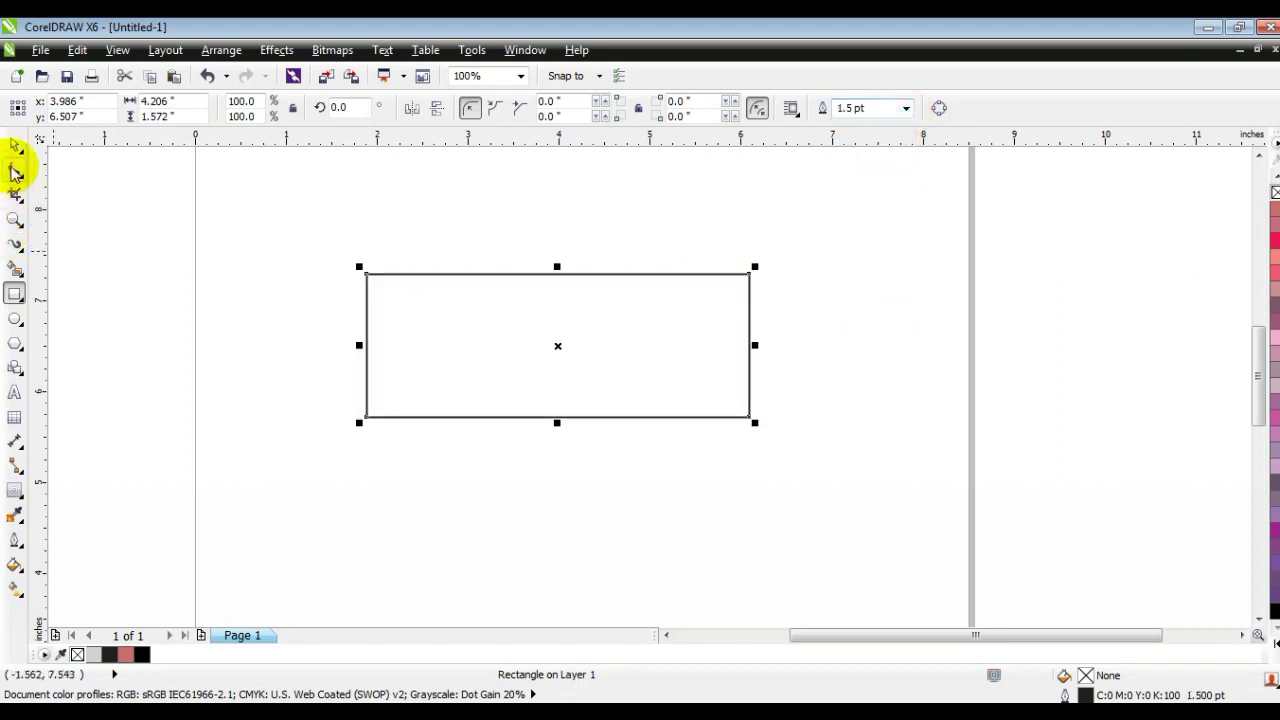
pyautogui.moveTo(367, 416); pyautogui.dragTo(530, 426)
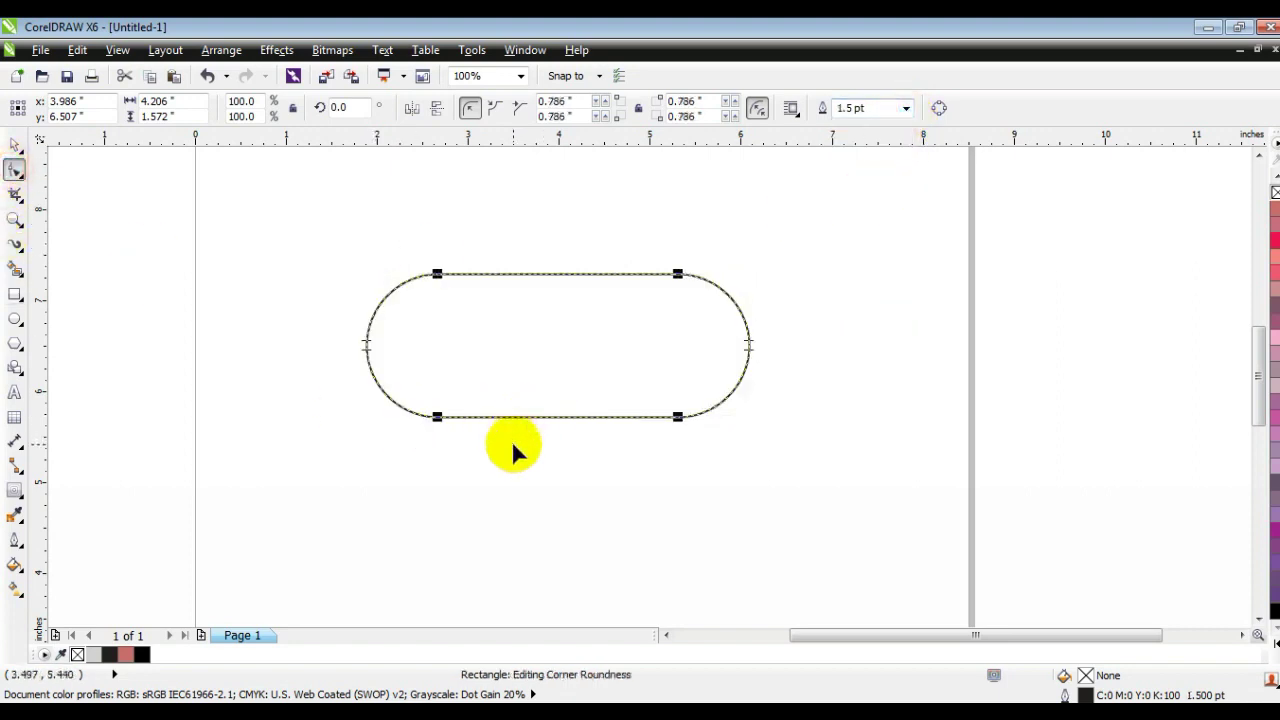
# - Add a one-step inside contour to the rounded rectangle with an offset of about 0.612 inches
pyautogui.click(14, 220)
pyautogui.moveTo(302, 237); pyautogui.dragTo(816, 440)
pyautogui.click(15, 145)
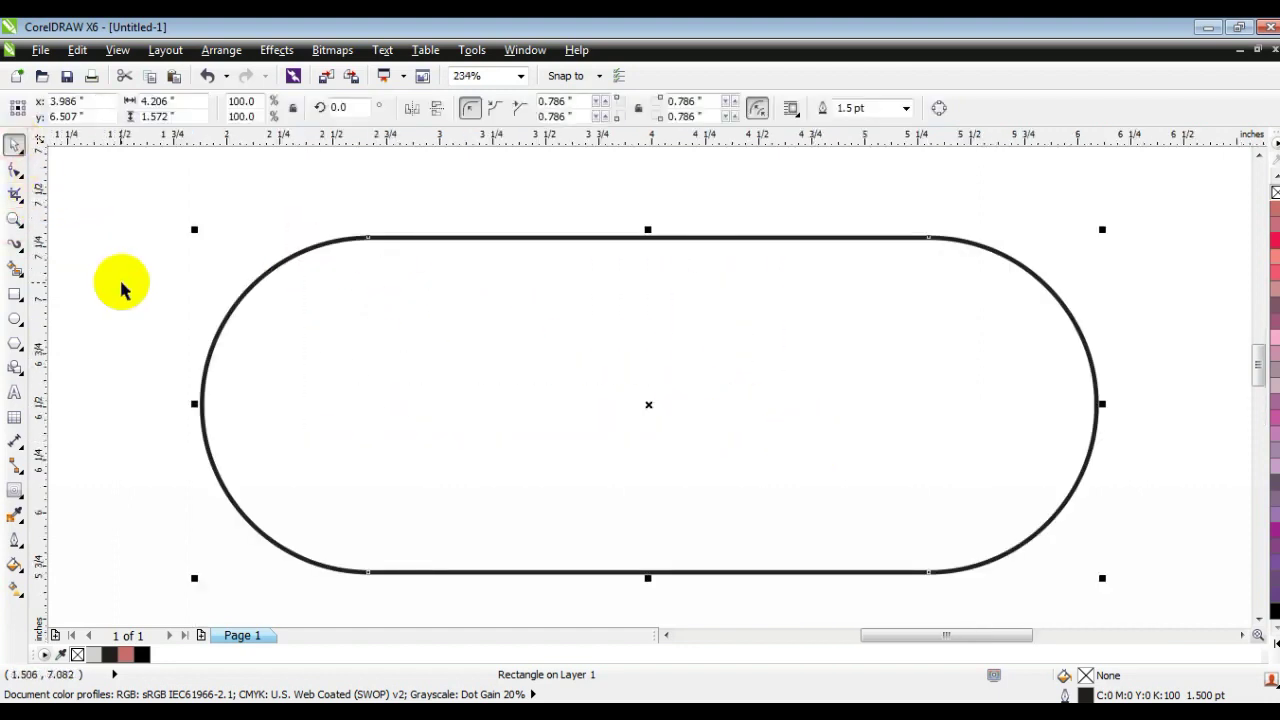
pyautogui.click(20, 500)
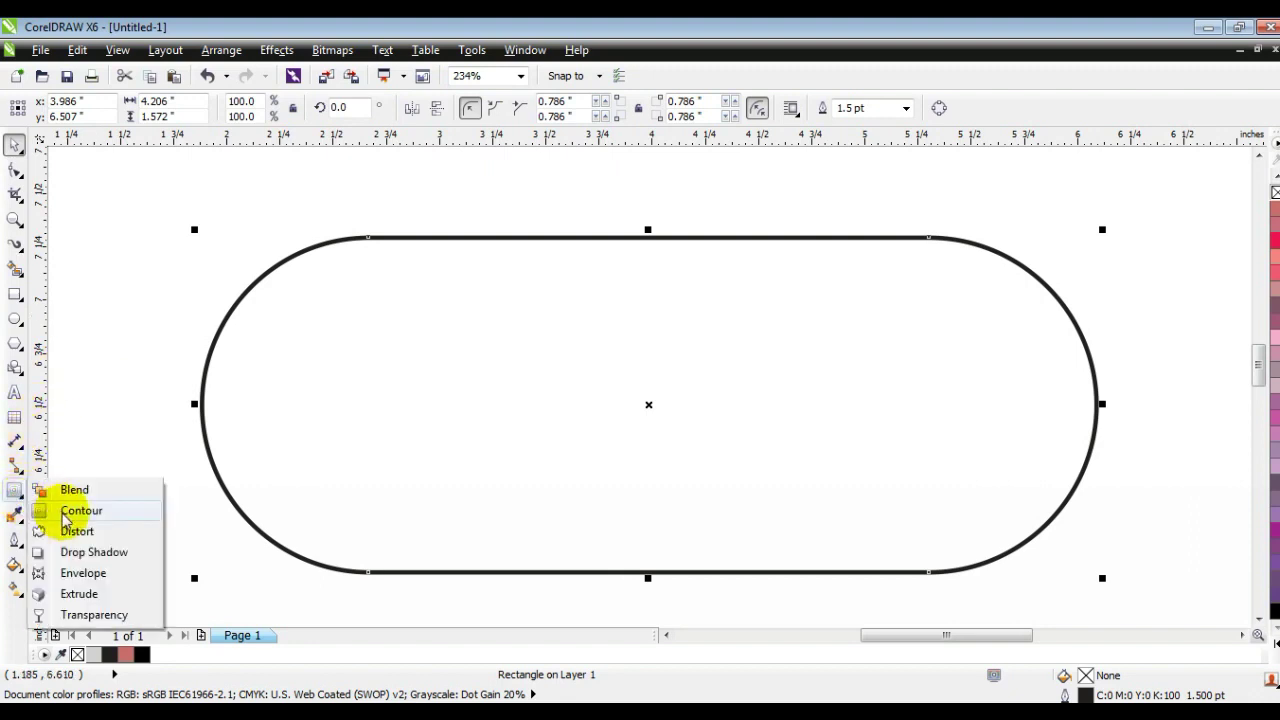
pyautogui.click(55, 511)
pyautogui.moveTo(626, 240); pyautogui.dragTo(617, 376)
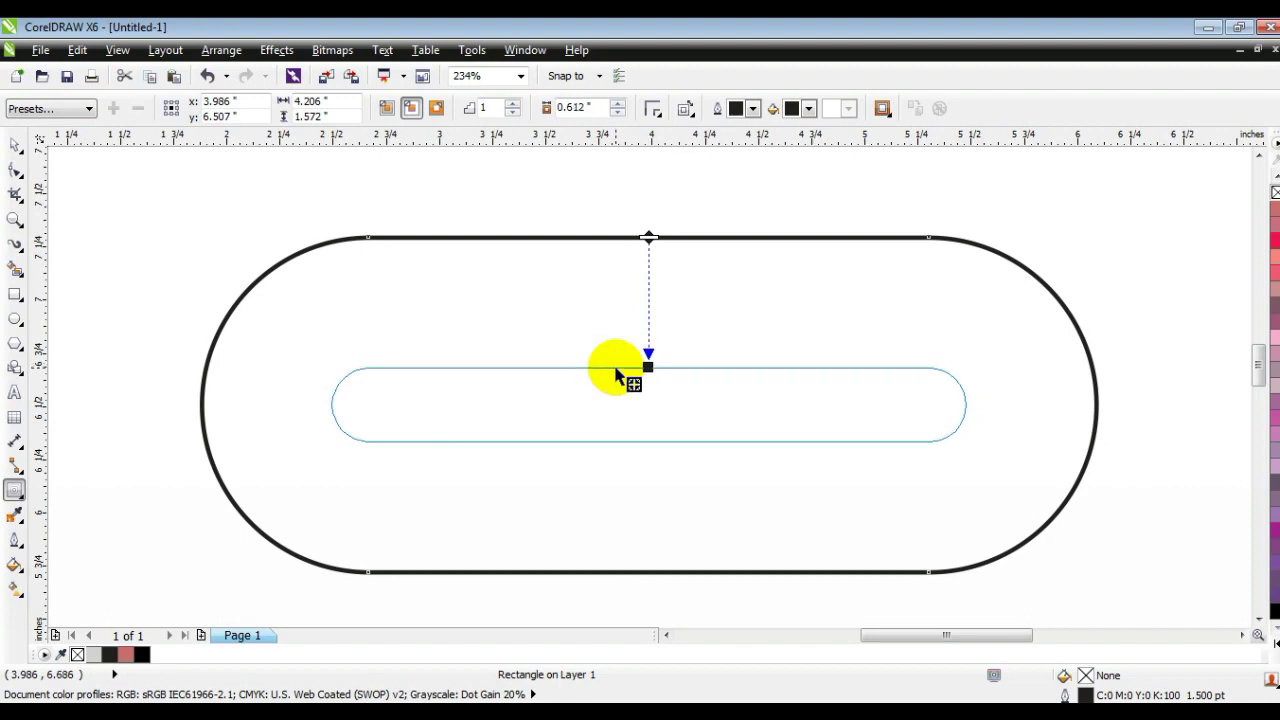
pyautogui.moveTo(617, 376); pyautogui.dragTo(617, 372)
# - Break the contour group apart and combine the outer and inner rounded shapes into one object
pyautogui.click(14, 144)
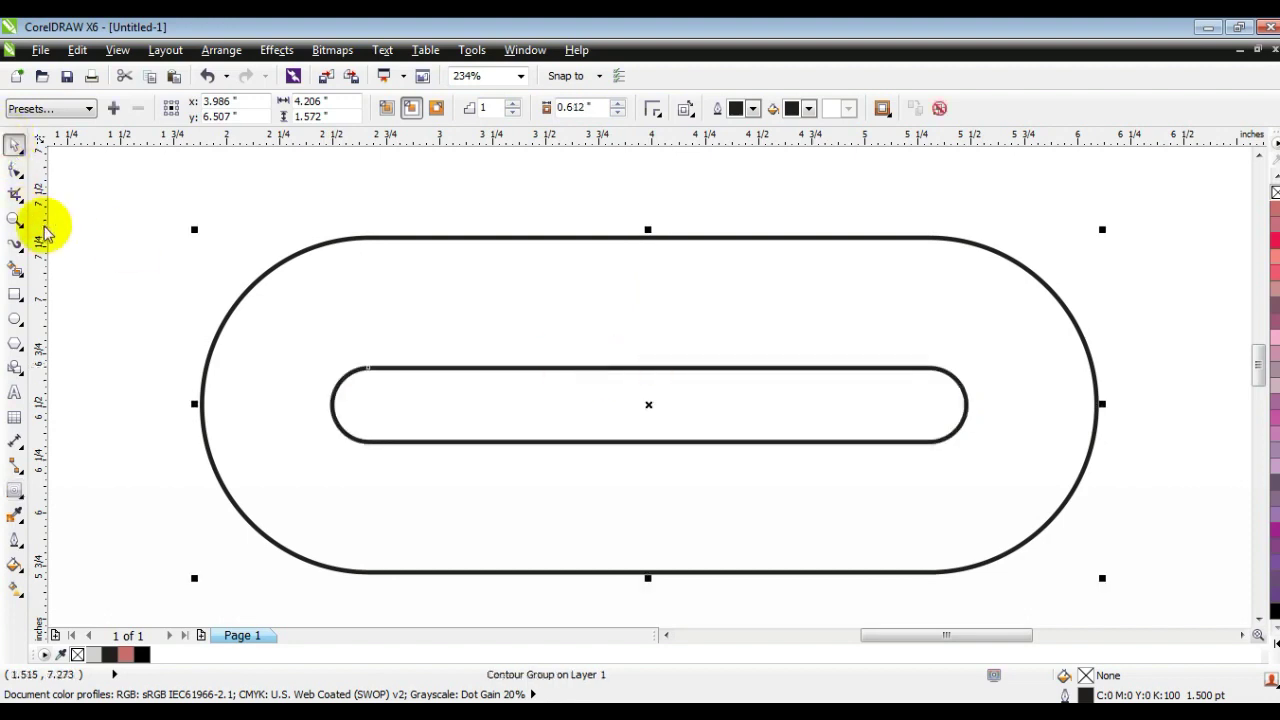
pyautogui.click(221, 50)
pyautogui.click(255, 260)
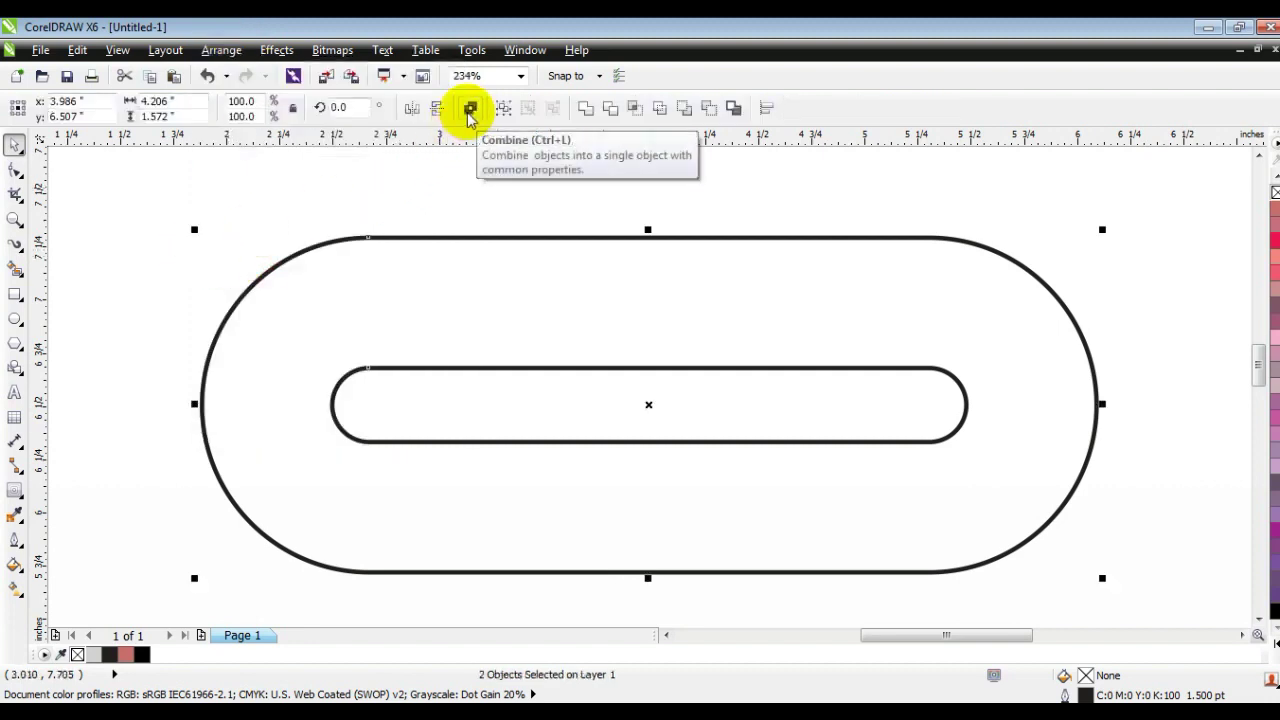
pyautogui.click(470, 110)
pyautogui.click(227, 197)
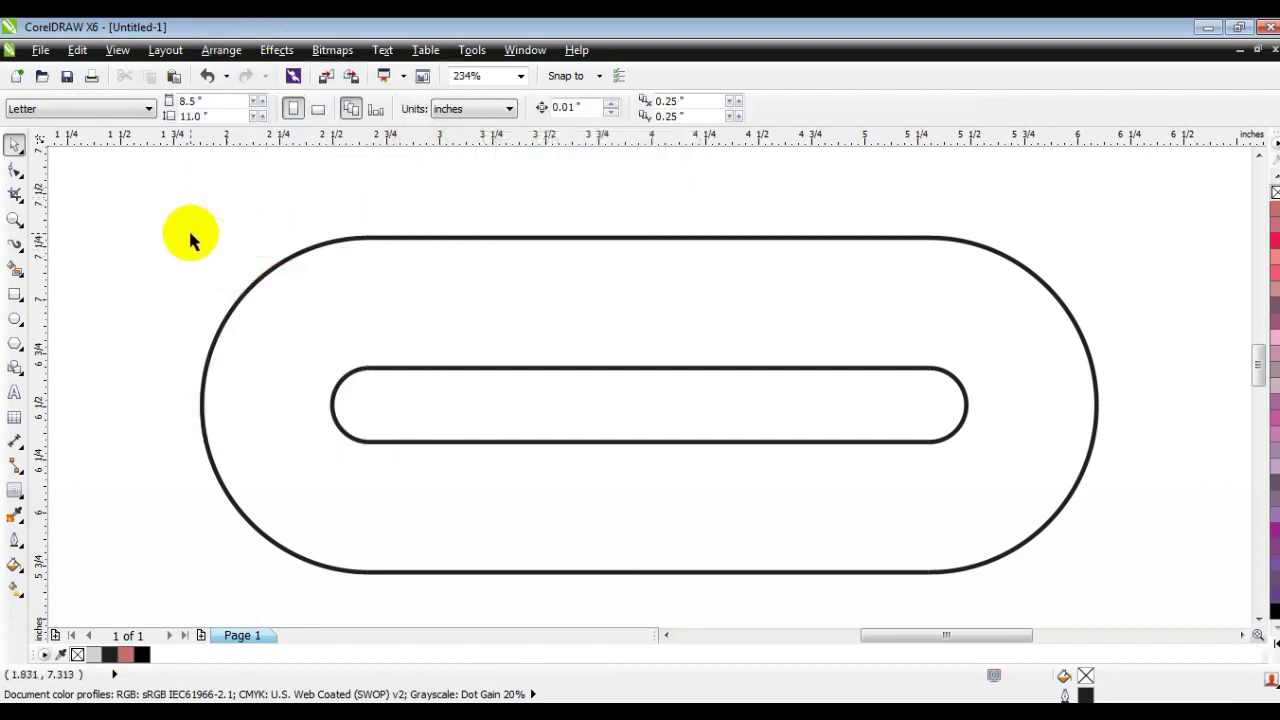
# - Draw a circle about 1.015 inches across with a 1.5 pt outline, overlapping the ring's upper left and the inner slot
pyautogui.click(15, 318)
pyautogui.click(814, 108)
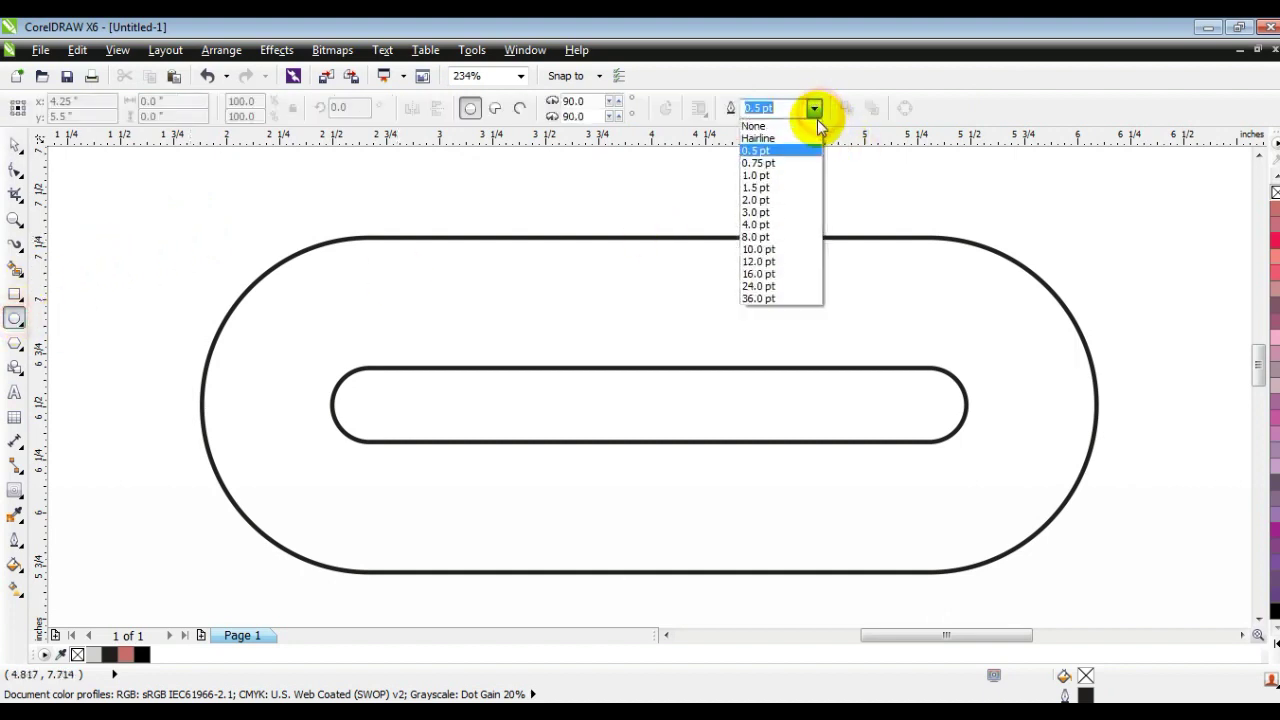
pyautogui.click(785, 190)
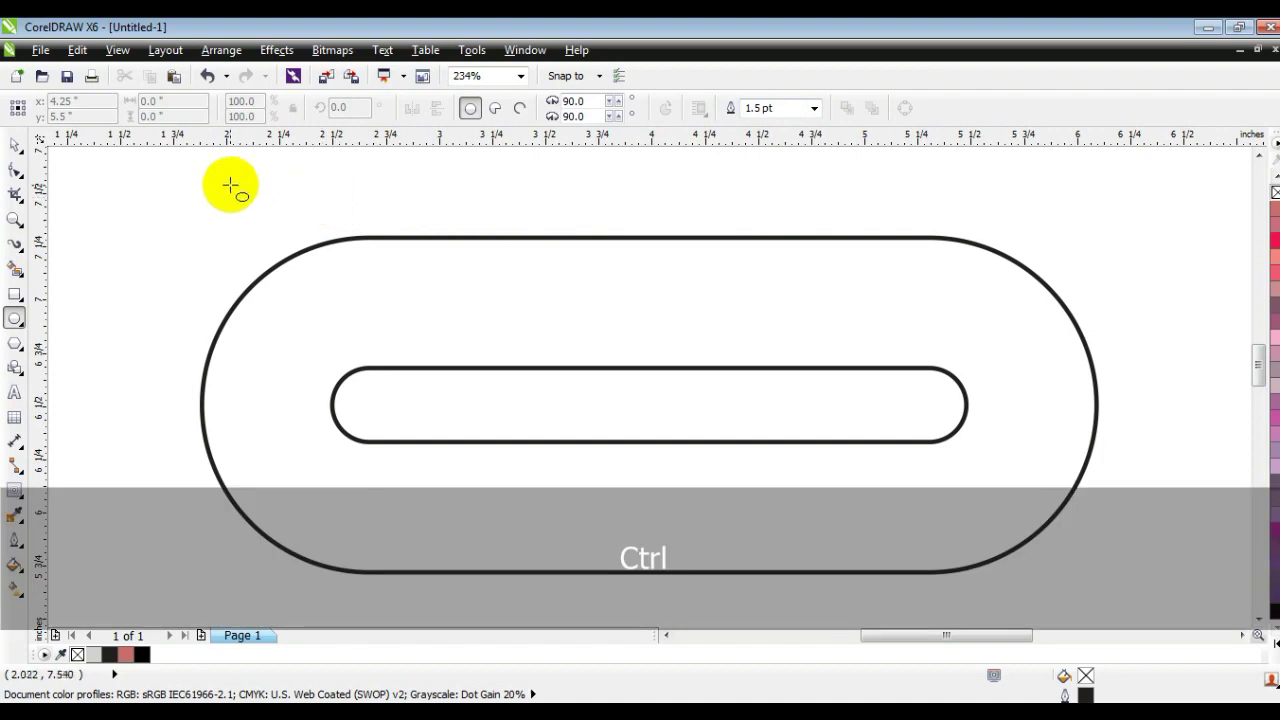
pyautogui.moveTo(238, 181); pyautogui.dragTo(406, 437)
pyautogui.click(15, 145)
pyautogui.moveTo(230, 173); pyautogui.dragTo(262, 218)
pyautogui.moveTo(386, 334); pyautogui.dragTo(380, 338)
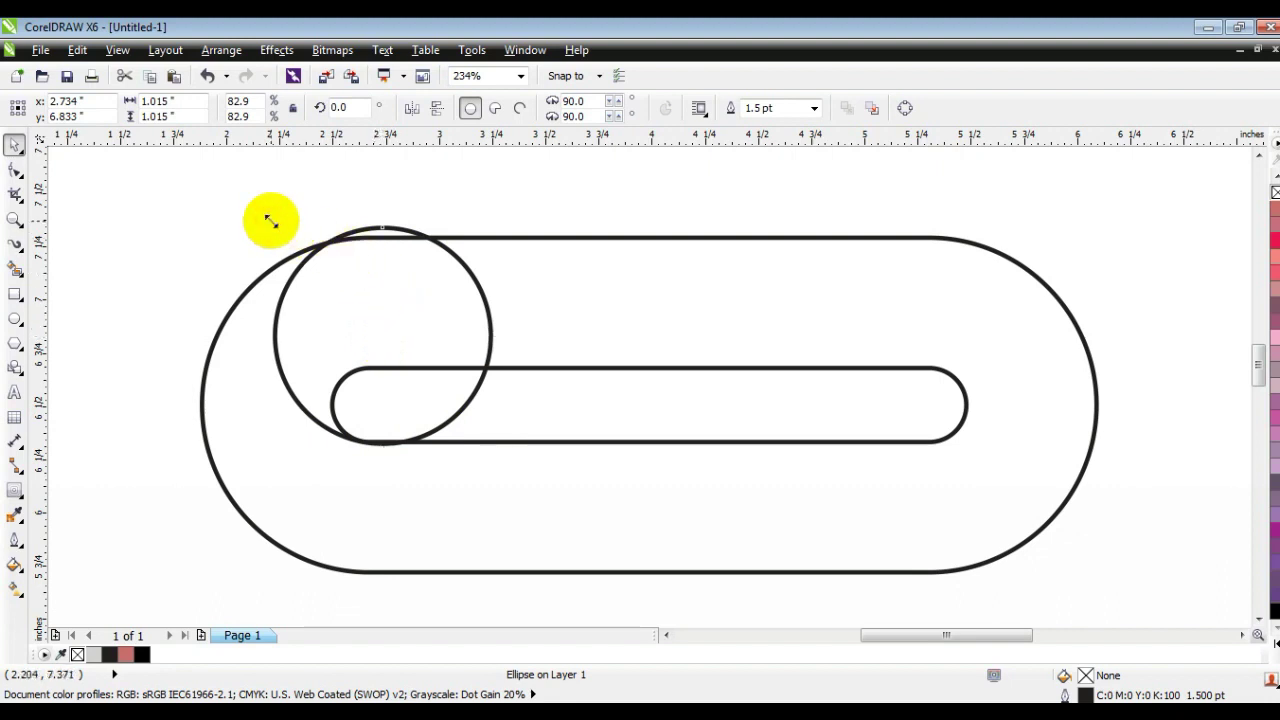
pyautogui.click(311, 193)
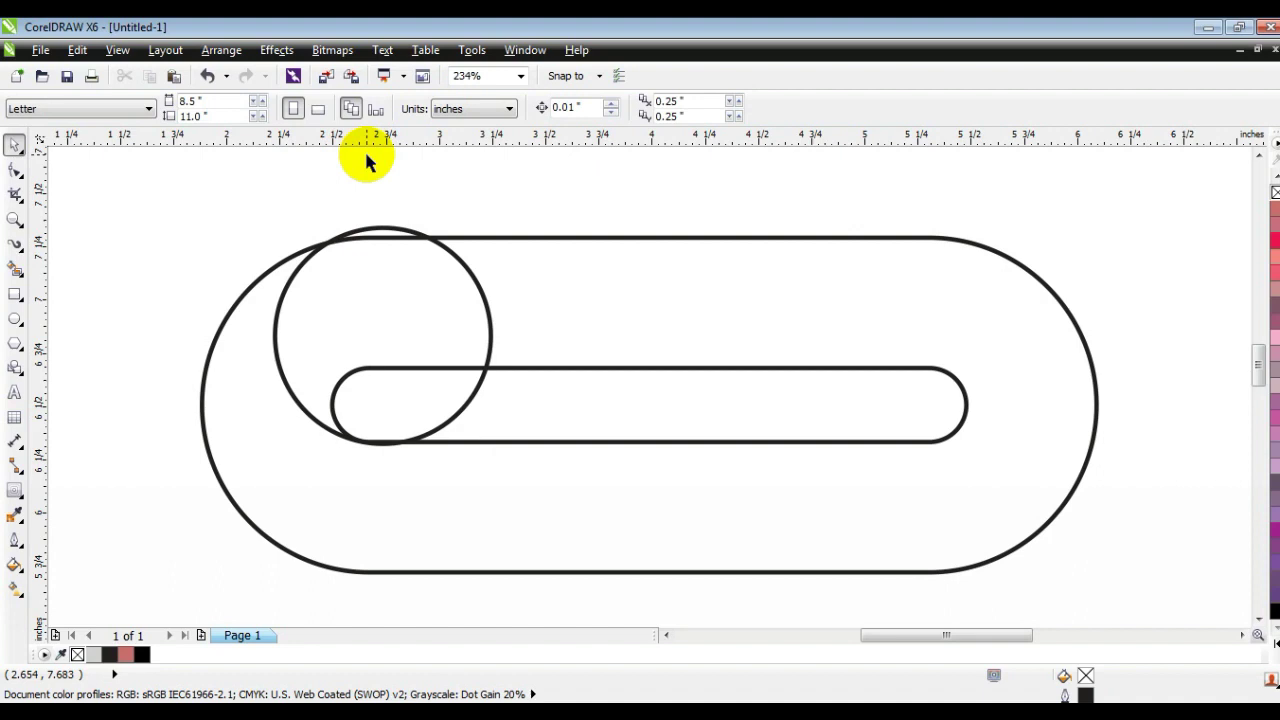
# - Draw a bar about 1.015 by 0.142 inches with fully rounded ends and place it under the ring's upper edge, overlapping the circle
pyautogui.click(16, 294)
pyautogui.moveTo(451, 165); pyautogui.dragTo(669, 192)
pyautogui.click(14, 172)
pyautogui.moveTo(452, 194); pyautogui.dragTo(570, 261)
pyautogui.click(14, 150)
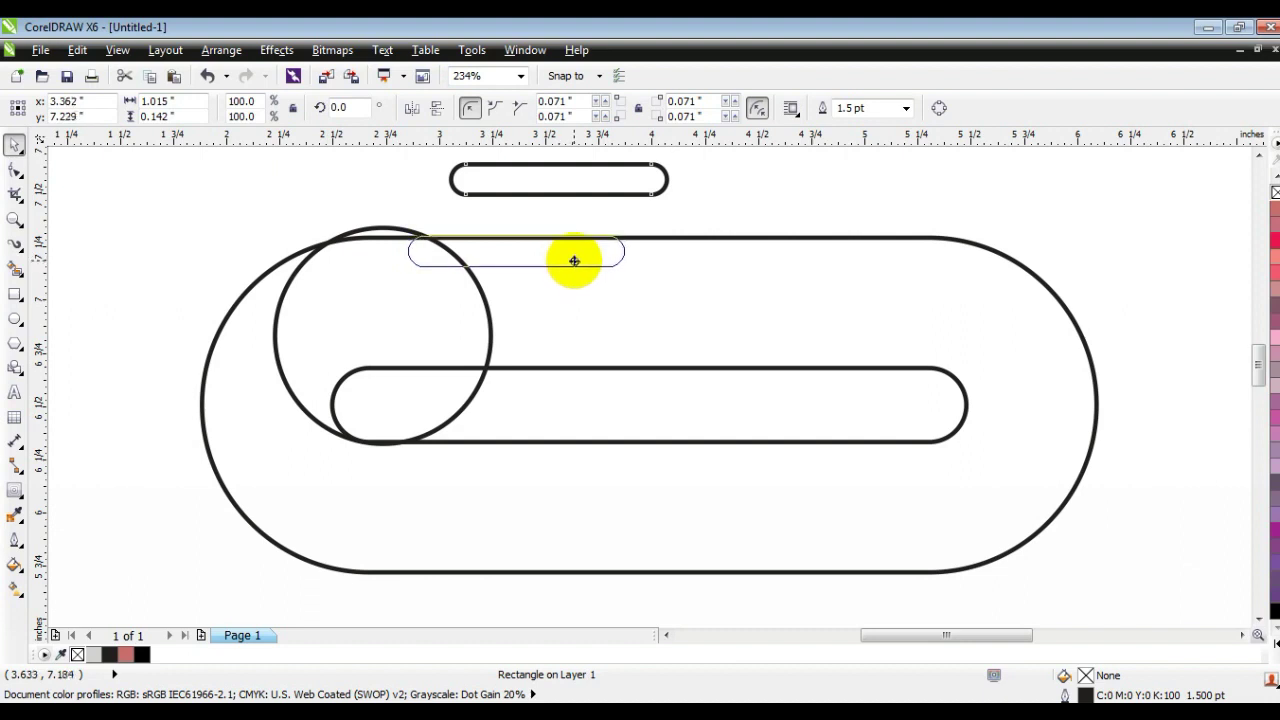
# - Duplicate the rounded bar into a staggered second row and into a third row of two bars side by side
pyautogui.moveTo(574, 262); pyautogui.dragTo(606, 284)
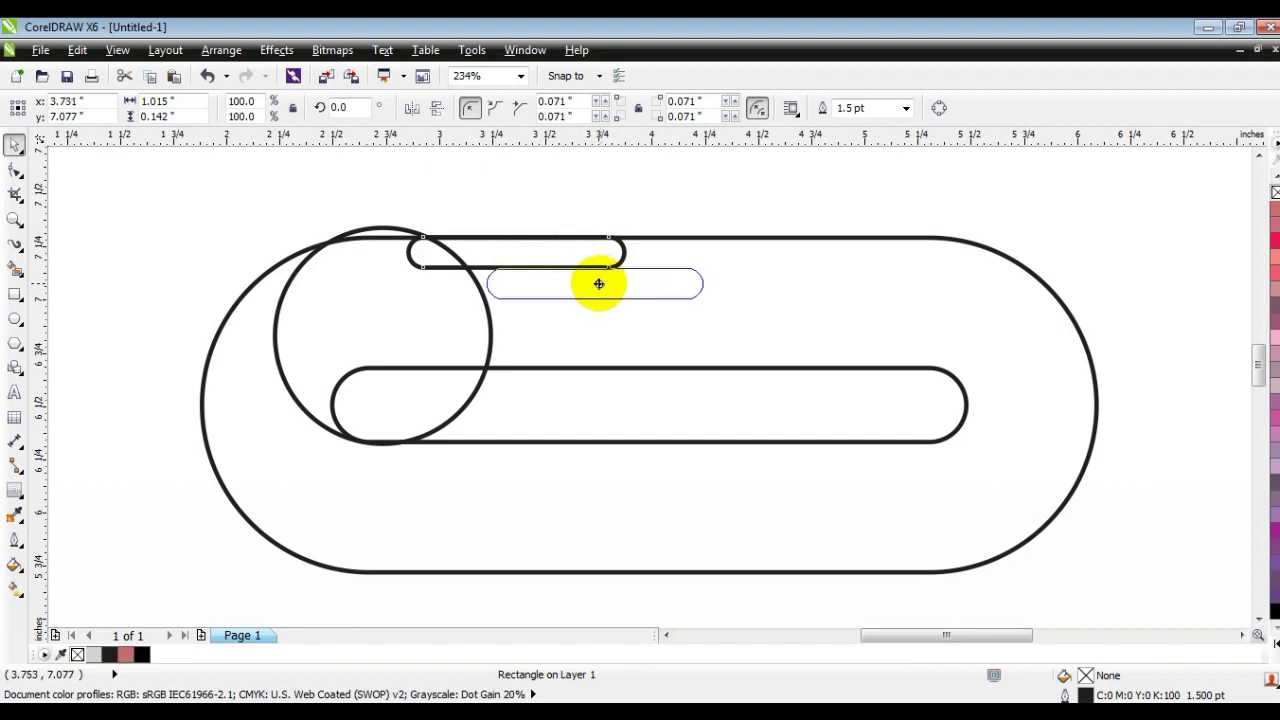
pyautogui.moveTo(595, 285); pyautogui.dragTo(591, 285)
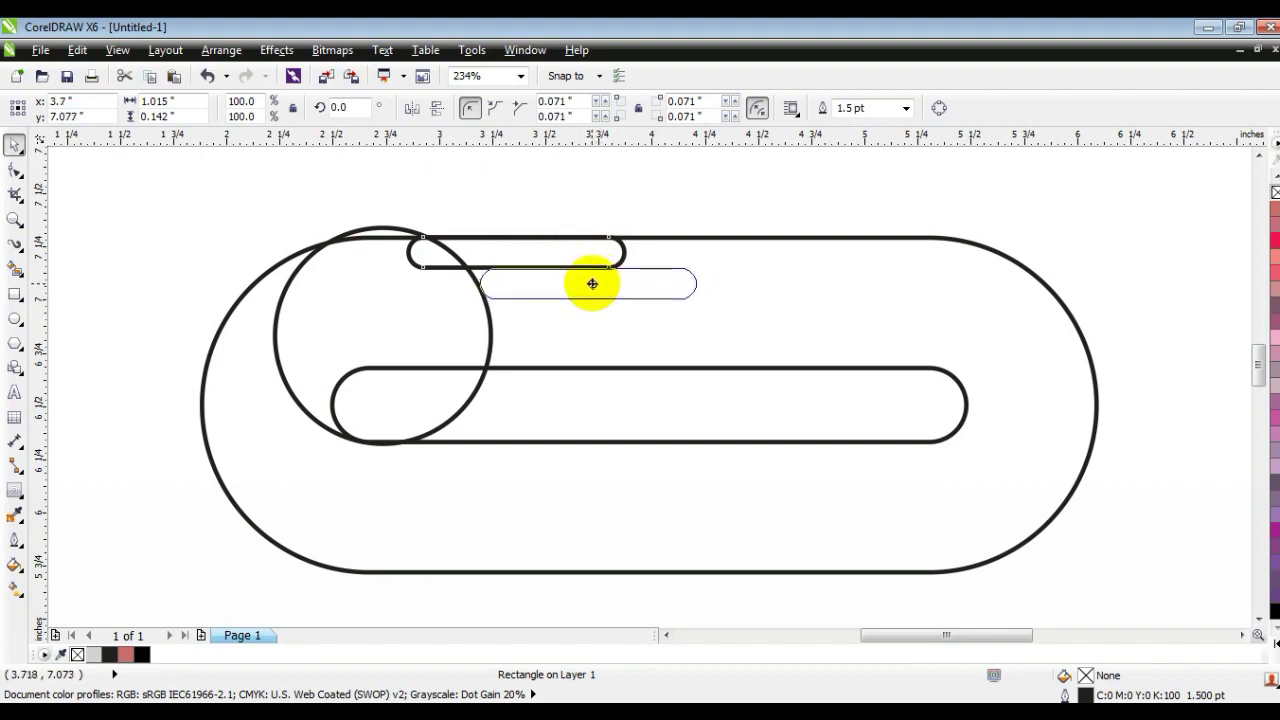
pyautogui.moveTo(593, 283); pyautogui.dragTo(592, 283)
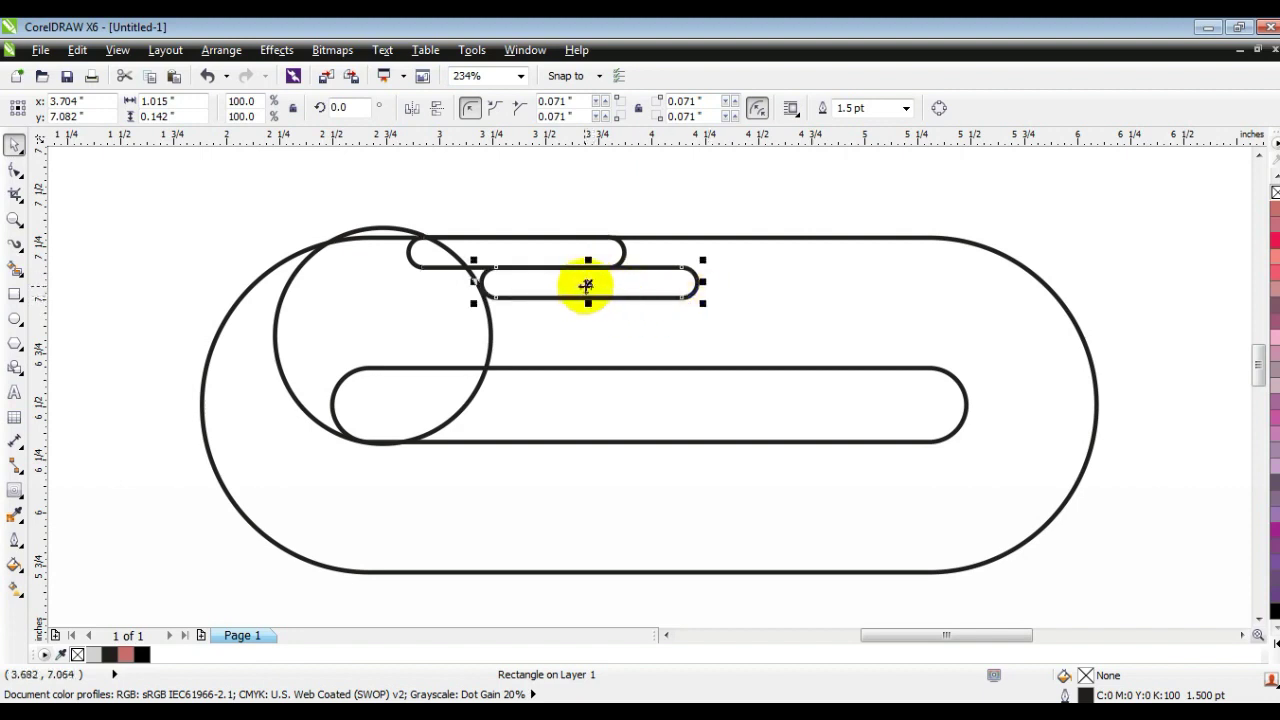
pyautogui.moveTo(587, 286); pyautogui.dragTo(718, 340)
# - Convert the third row's right bar to curves and shorten it to about 0.392 inches, in line with the bar above
pyautogui.click(15, 170)
pyautogui.hotkey('ctrl', 'q')
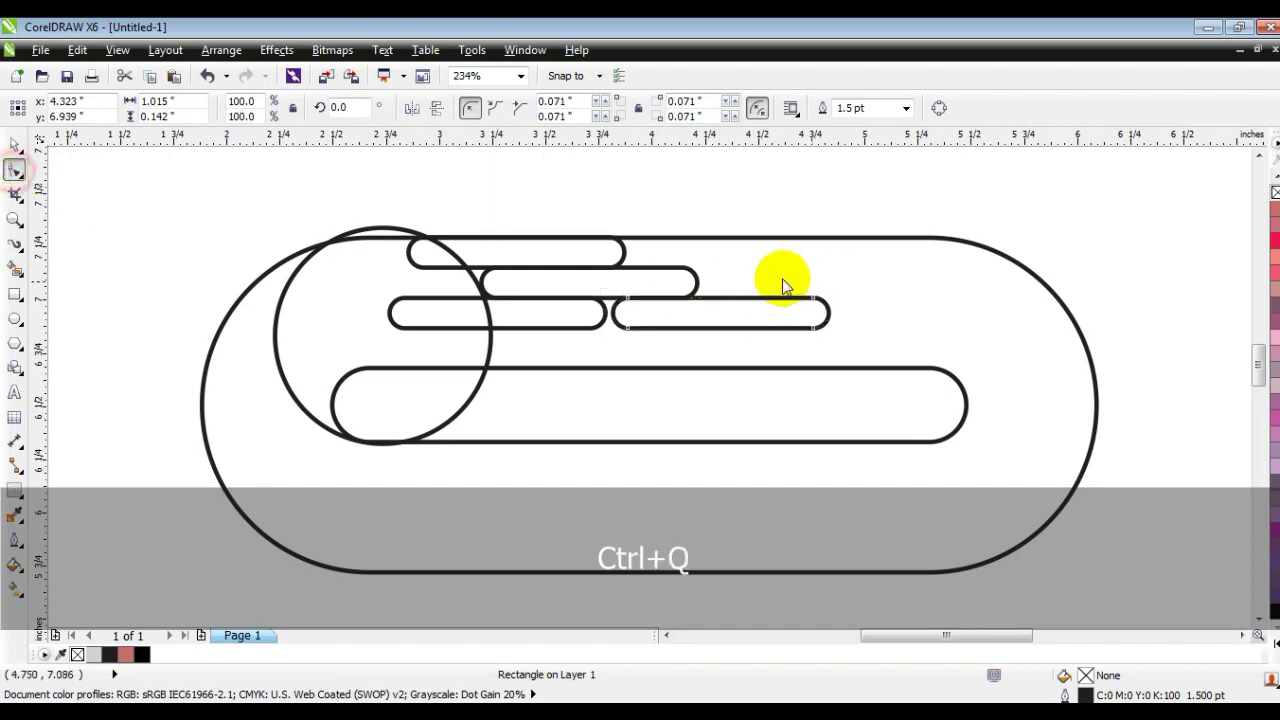
pyautogui.moveTo(815, 328); pyautogui.dragTo(672, 337)
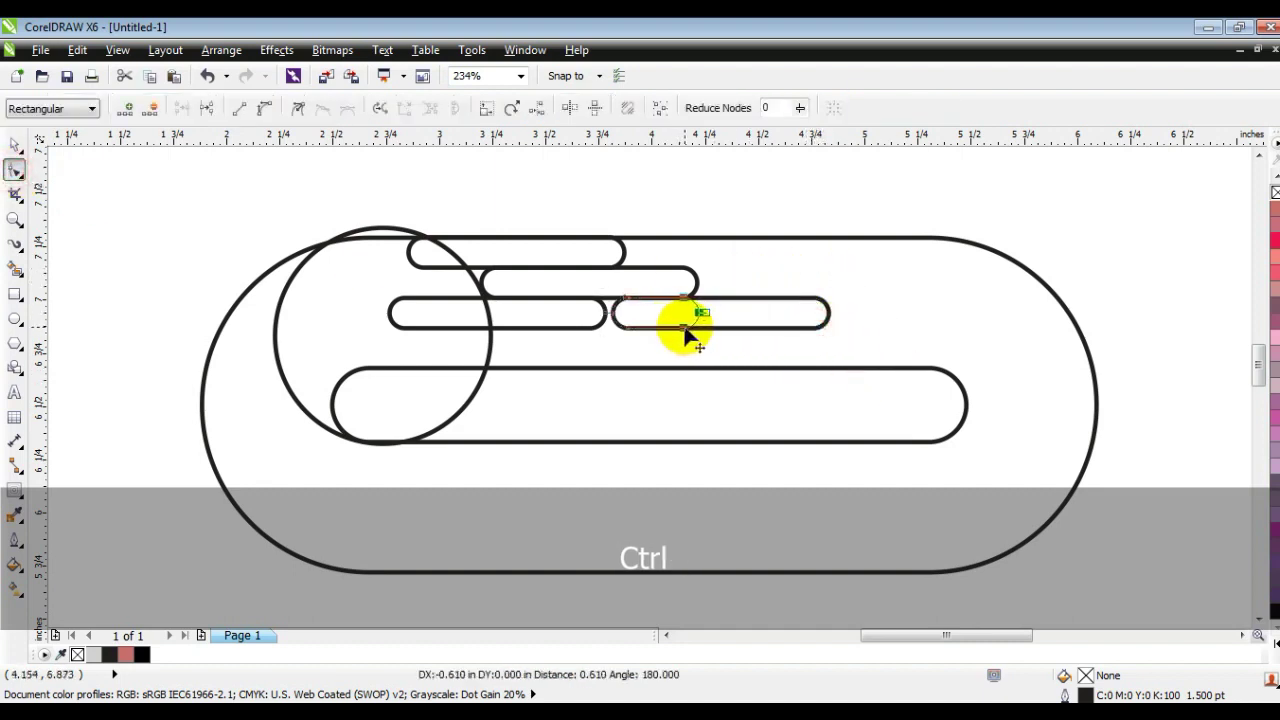
pyautogui.click(17, 147)
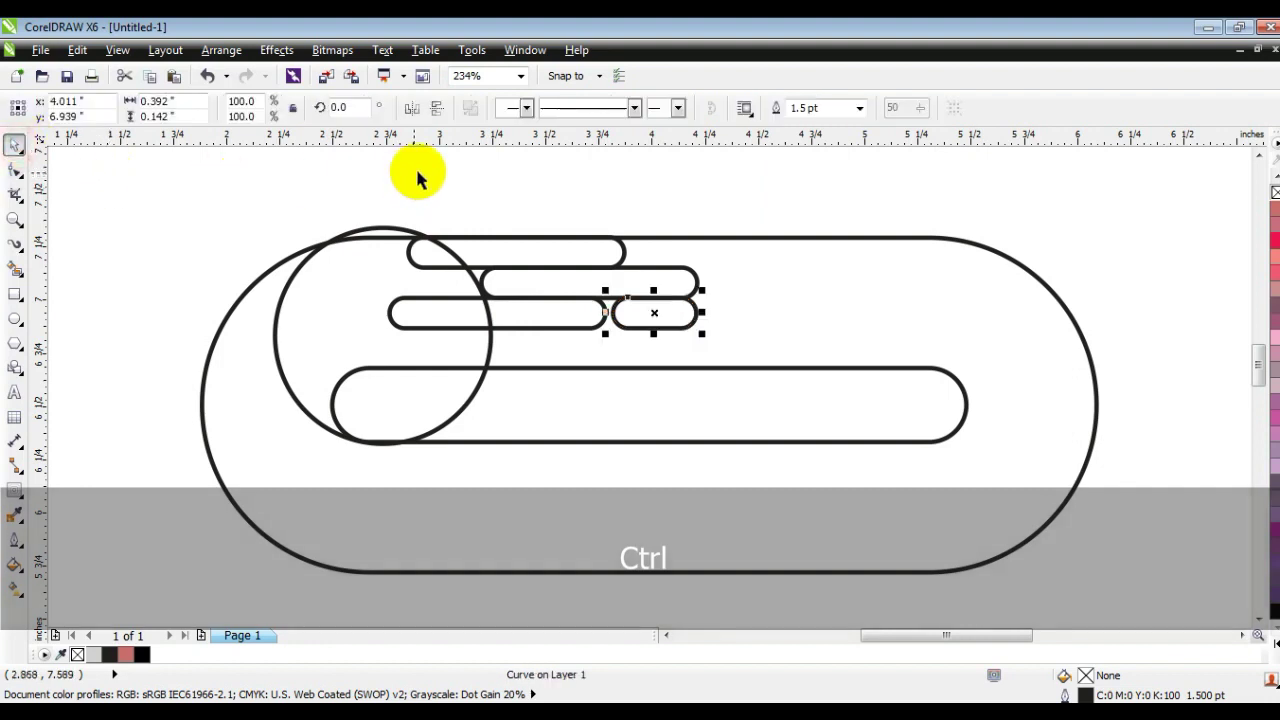
pyautogui.click(523, 189)
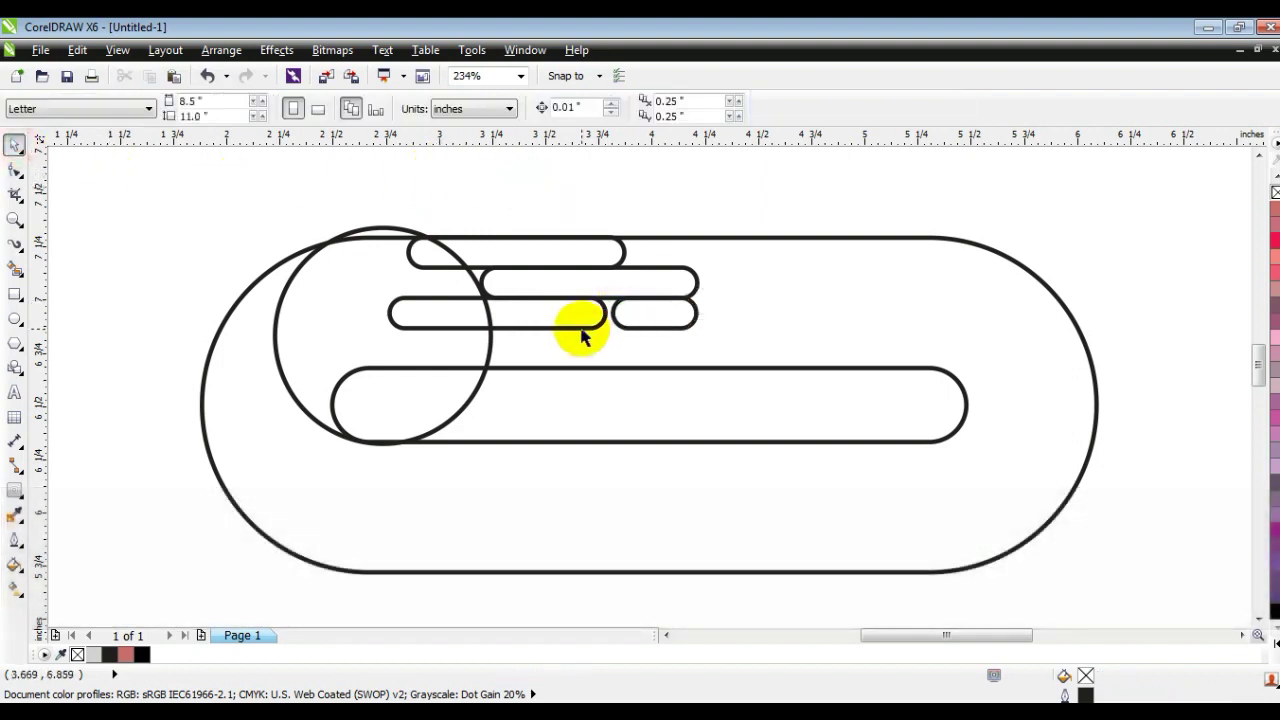
# - Duplicate the long rounded bar into staggered fourth and fifth rows below the others
pyautogui.moveTo(581, 332); pyautogui.dragTo(687, 360)
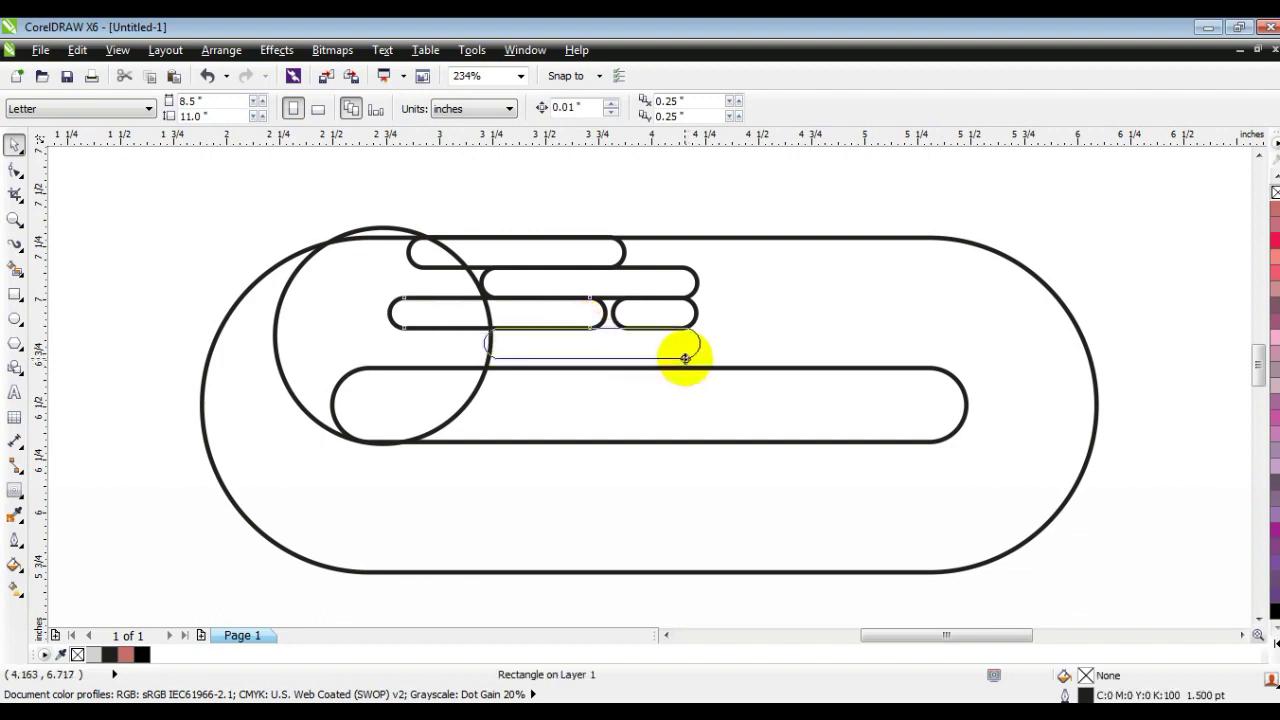
pyautogui.moveTo(684, 360); pyautogui.dragTo(685, 360)
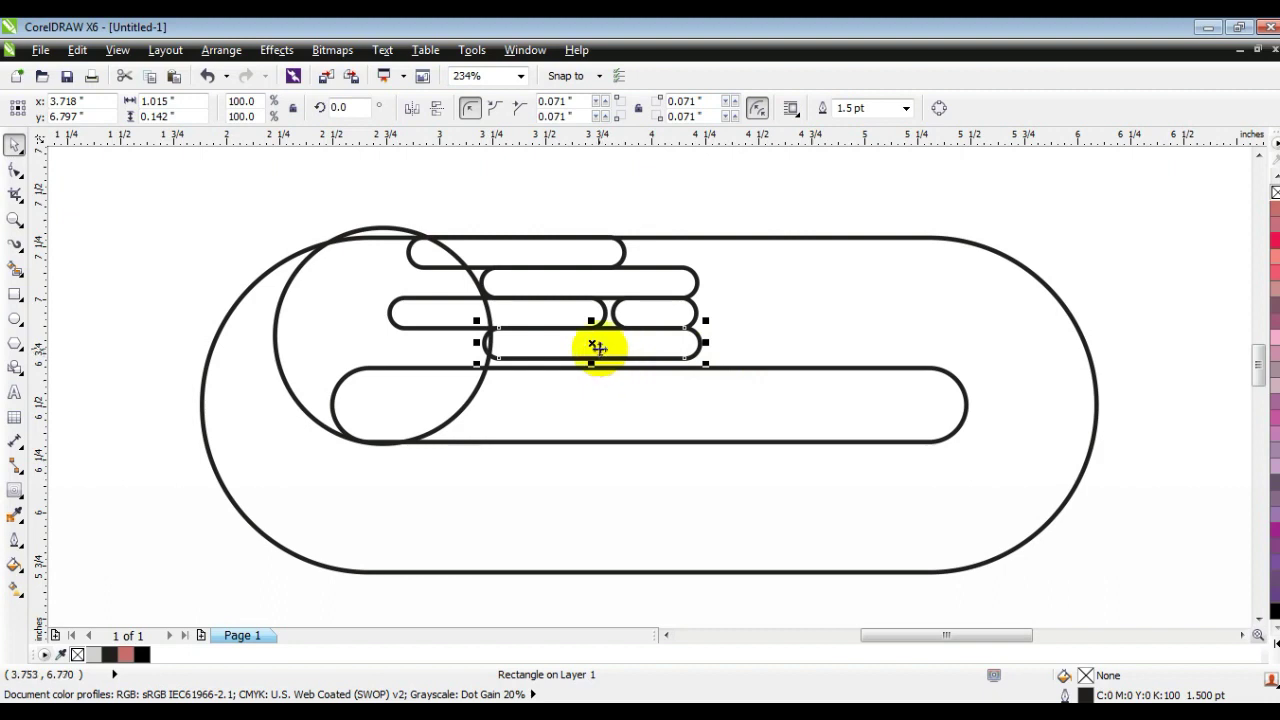
pyautogui.moveTo(594, 346); pyautogui.dragTo(534, 377)
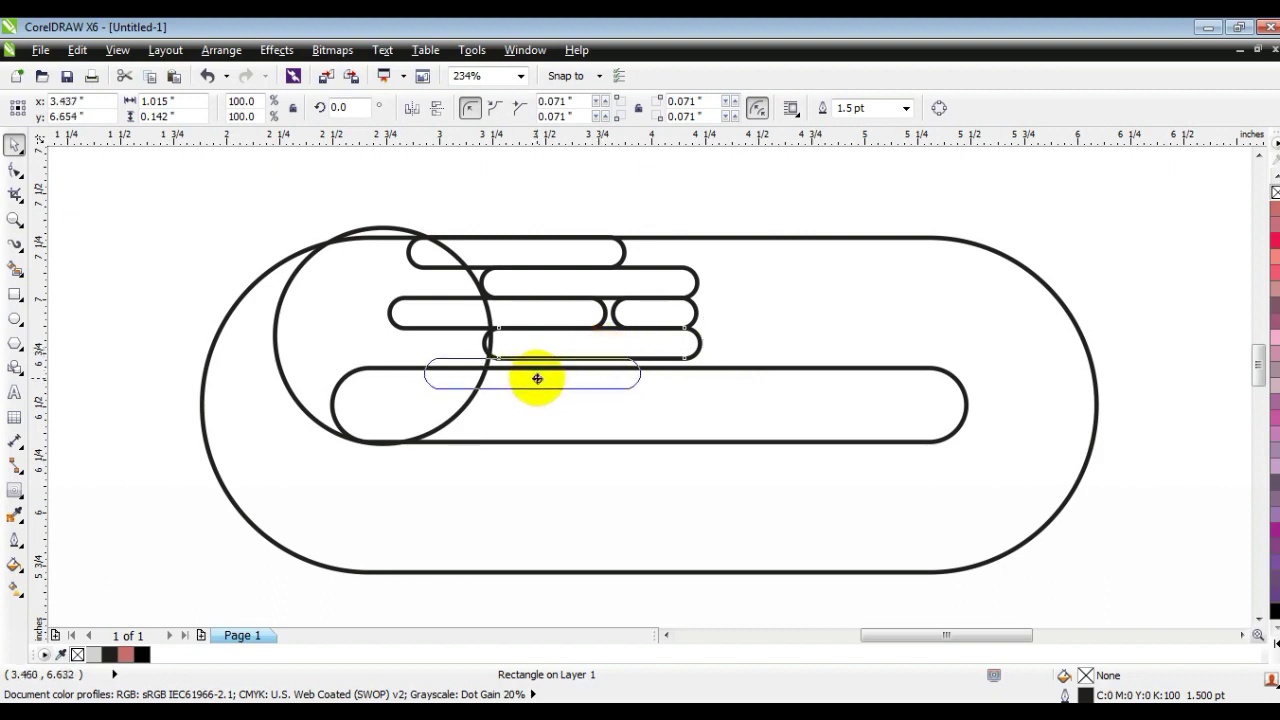
pyautogui.moveTo(503, 382); pyautogui.dragTo(537, 384)
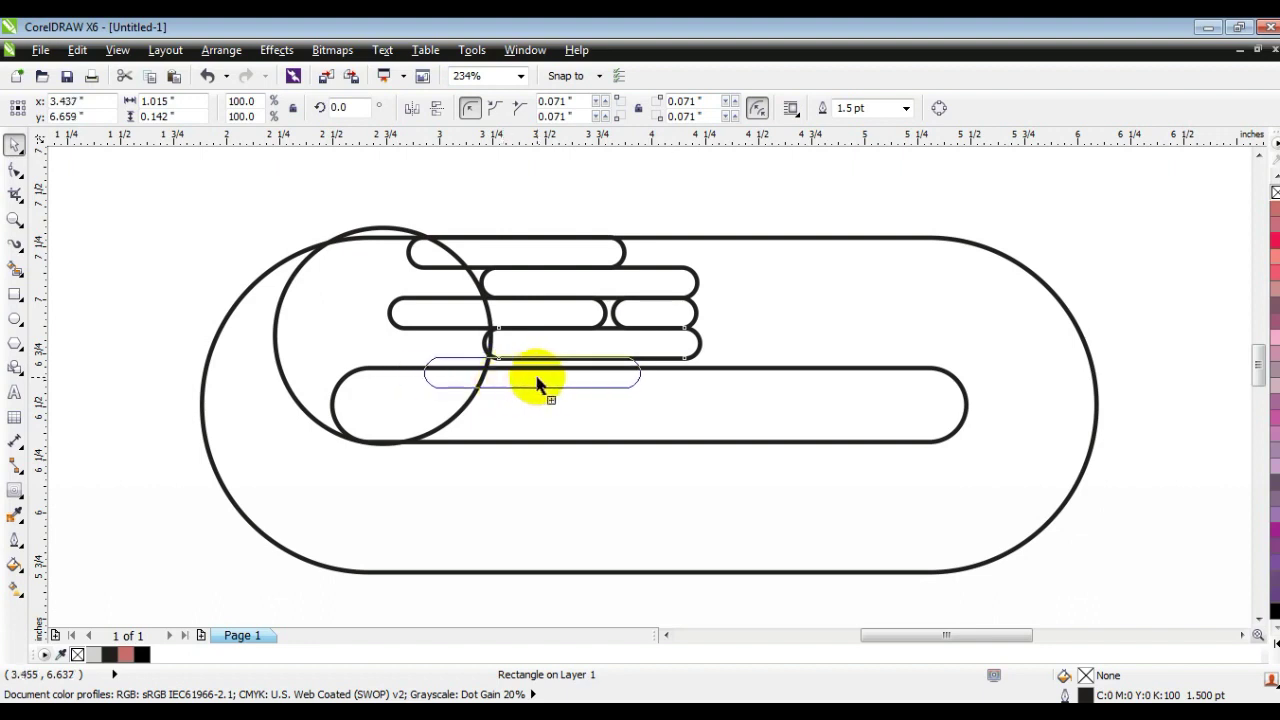
pyautogui.moveTo(537, 376); pyautogui.dragTo(540, 376)
pyautogui.hotkey('ctrl', 'z')
# - Scale the six finger bars together to about 1.267 by 0.614 inches so they fit between the ring's upper edge and slot
pyautogui.moveTo(372, 195); pyautogui.dragTo(666, 381)
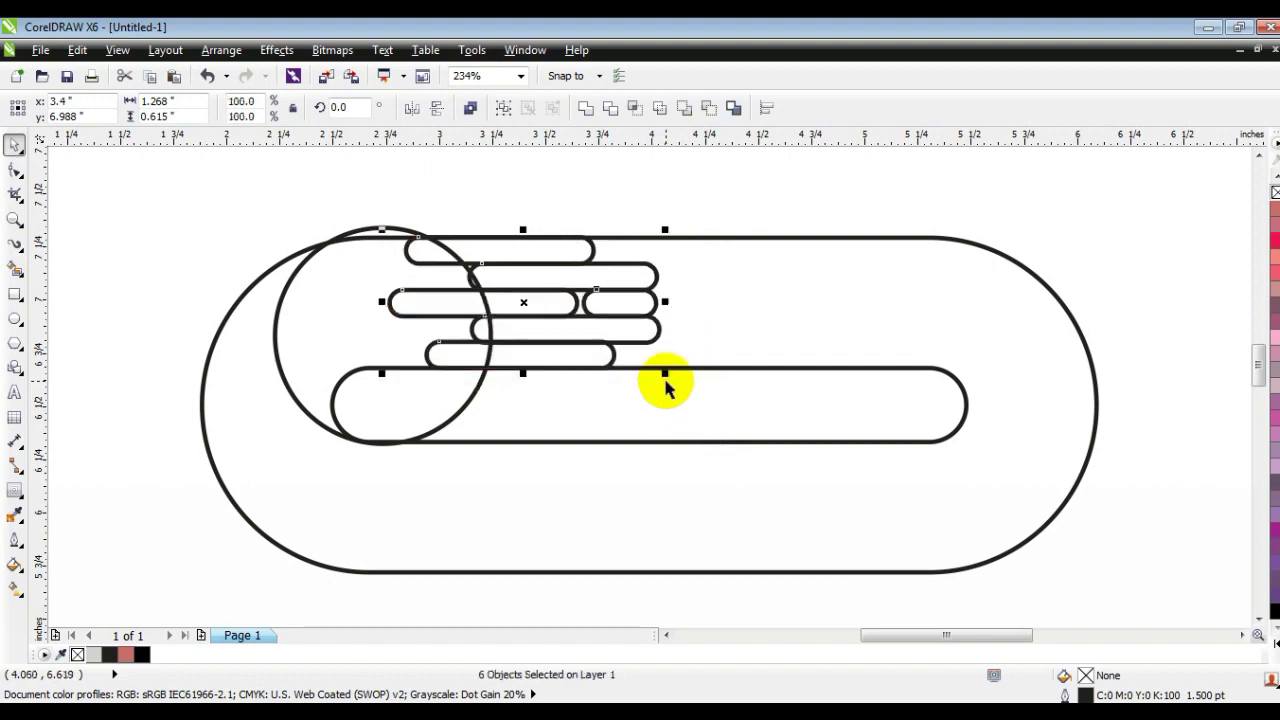
pyautogui.moveTo(665, 230); pyautogui.dragTo(669, 230)
pyautogui.moveTo(668, 377); pyautogui.dragTo(671, 371)
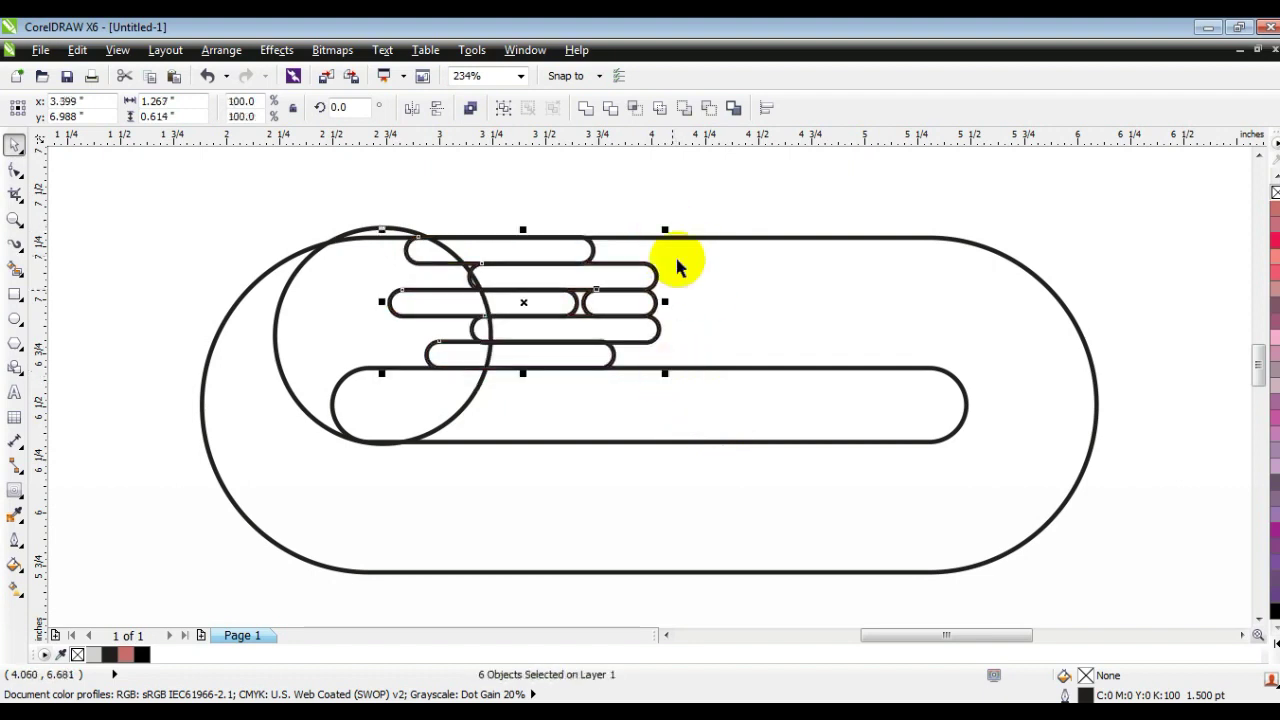
pyautogui.click(686, 206)
# - Duplicate the whole hand drawing, mirror the copy horizontally and vertically, and move it to the lower left so the arms interlock
pyautogui.press('F3')
pyautogui.press('Escape')
pyautogui.moveTo(400, 226)
pyautogui.mouseDown()
pyautogui.moveTo(600, 346)
pyautogui.moveTo(957, 471)
pyautogui.moveTo(973, 490)
pyautogui.mouseUp()
pyautogui.press('KP_Add')
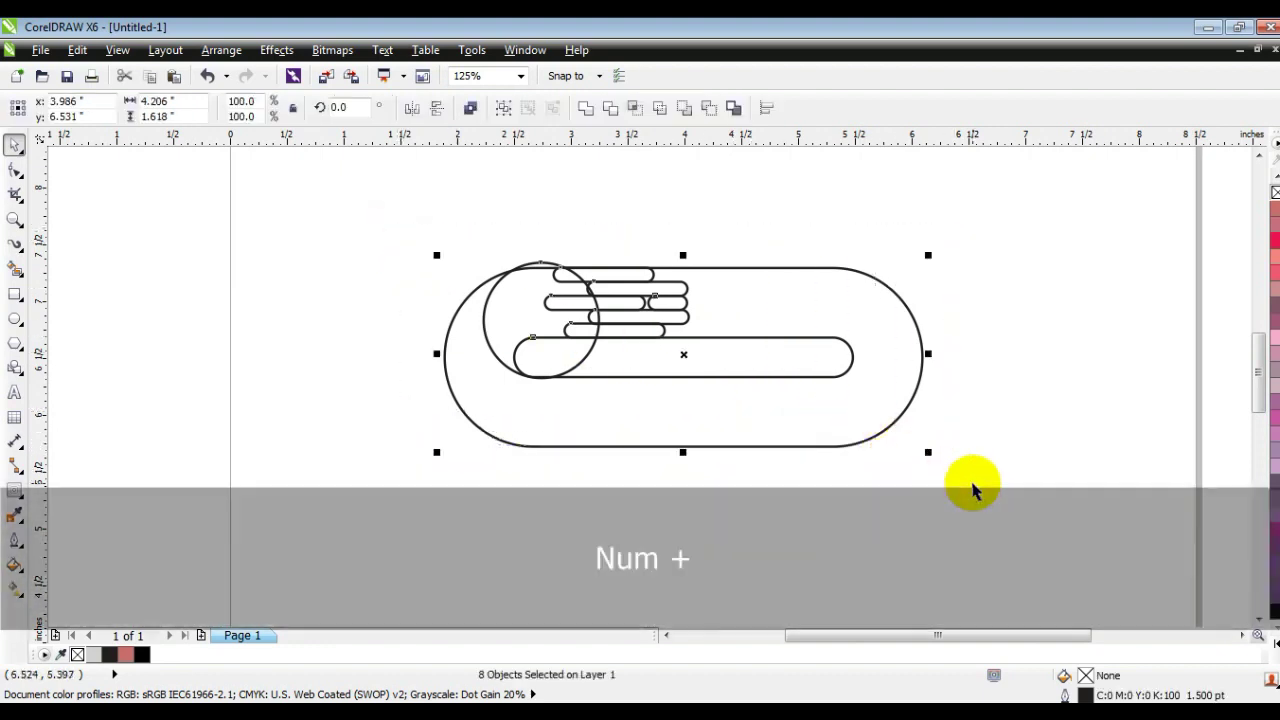
pyautogui.click(411, 107)
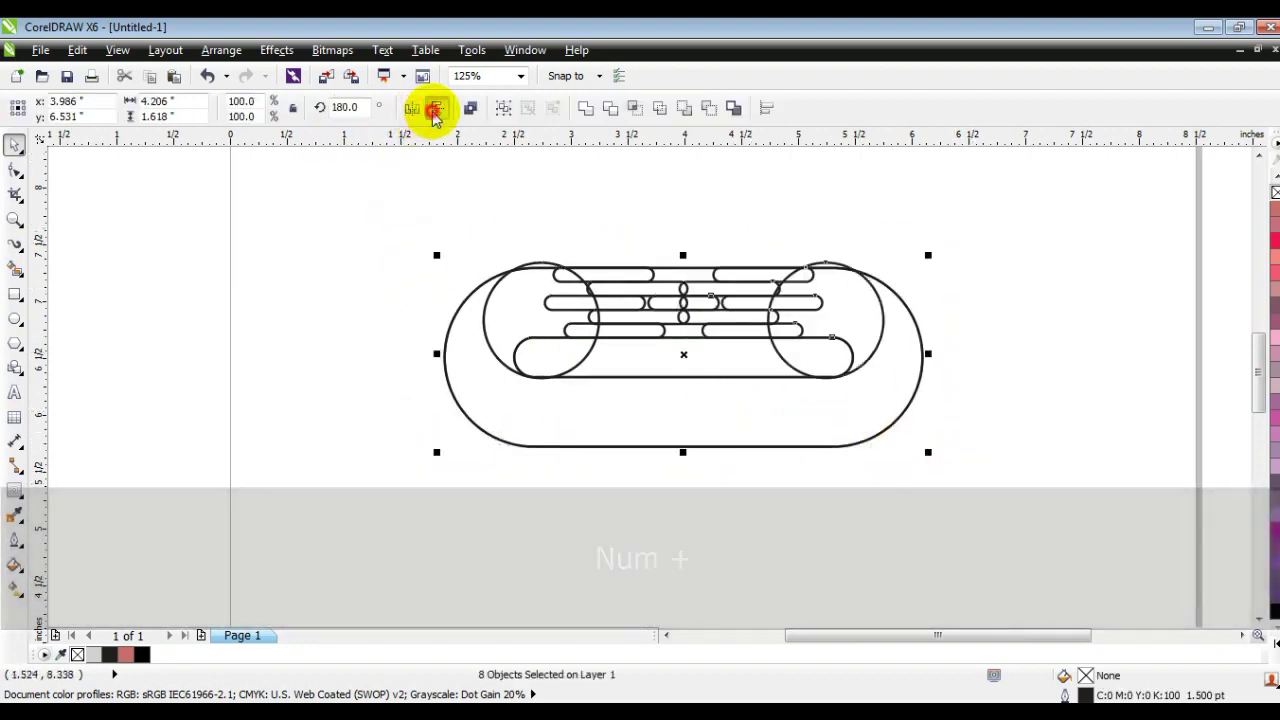
pyautogui.click(436, 107)
pyautogui.moveTo(682, 354); pyautogui.dragTo(414, 465)
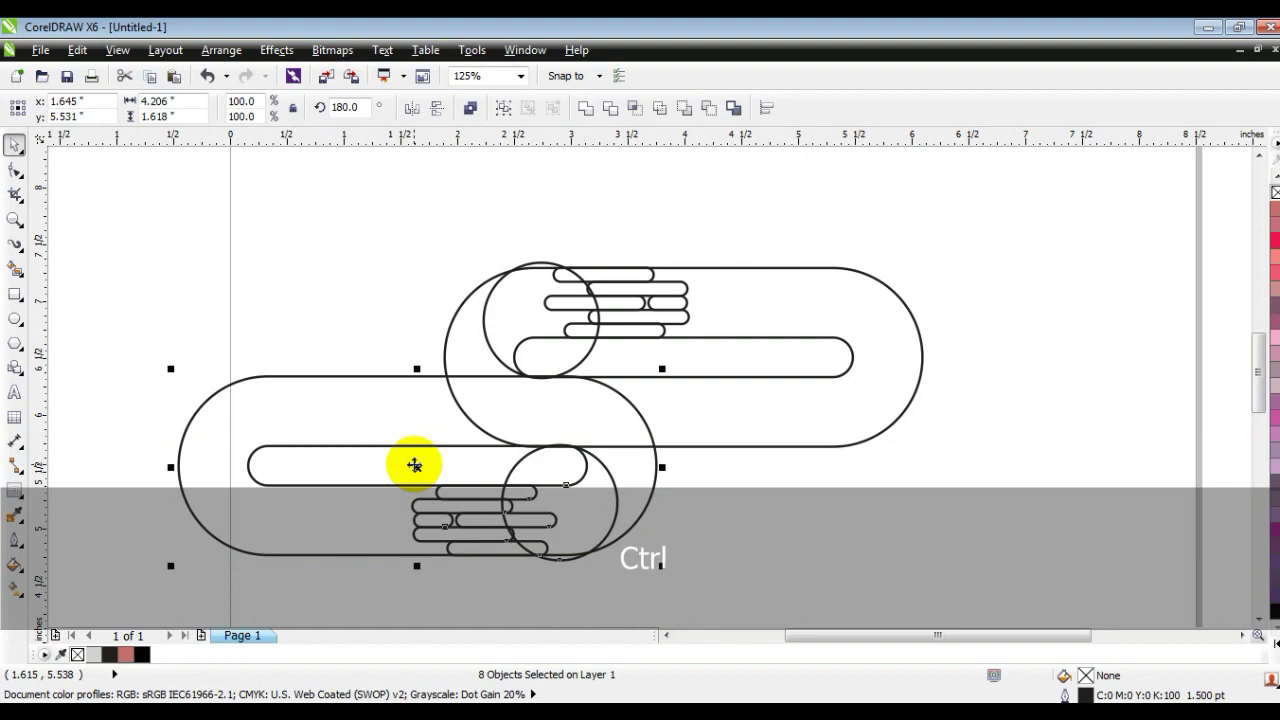
# - Combine all shapes of both hands into a single curve and set its outline width to 0.5 pt
pyautogui.scroll(-2, 414, 466)
pyautogui.moveTo(443, 257); pyautogui.dragTo(1100, 543)
pyautogui.hotkey('shift', 'F2')
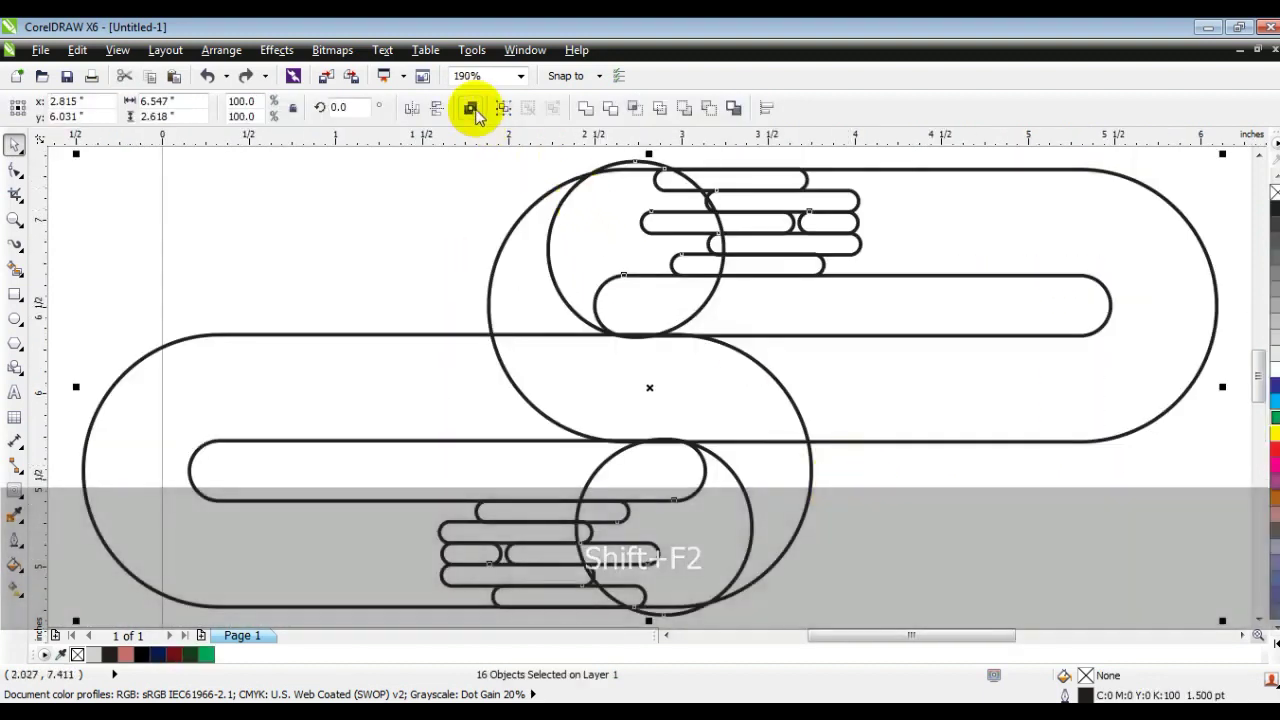
pyautogui.click(470, 107)
pyautogui.click(859, 107)
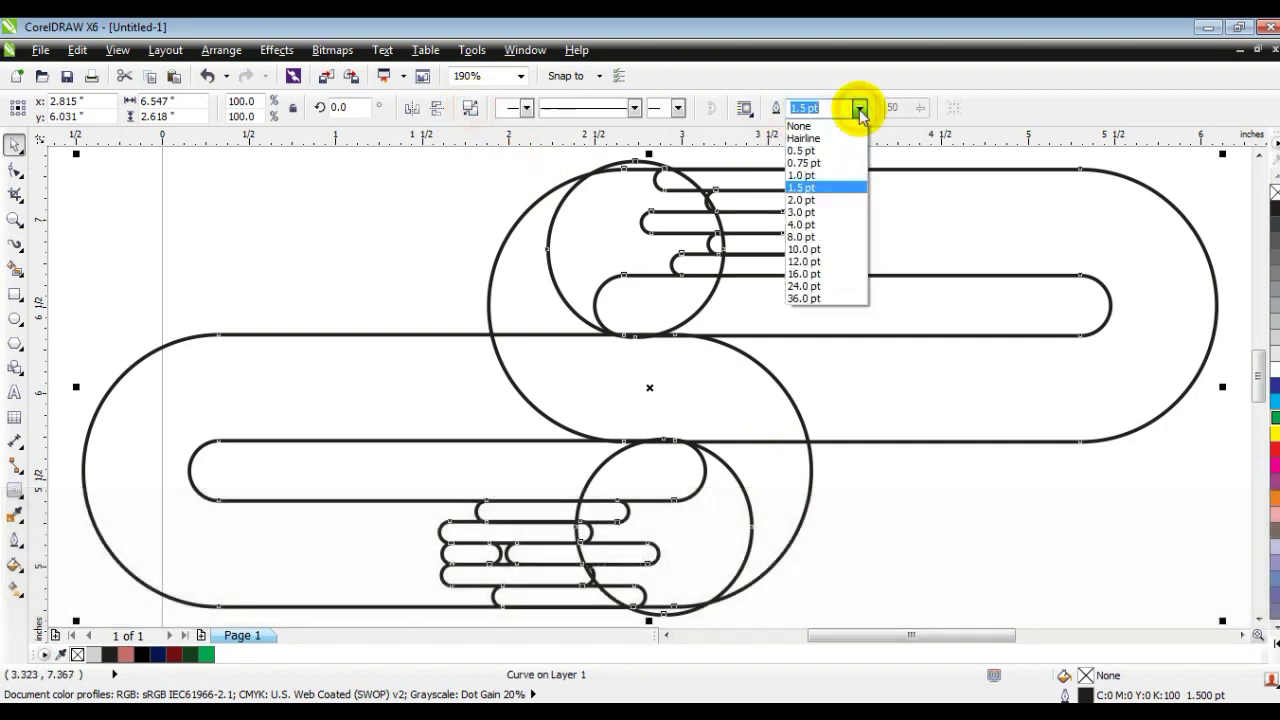
pyautogui.click(800, 150)
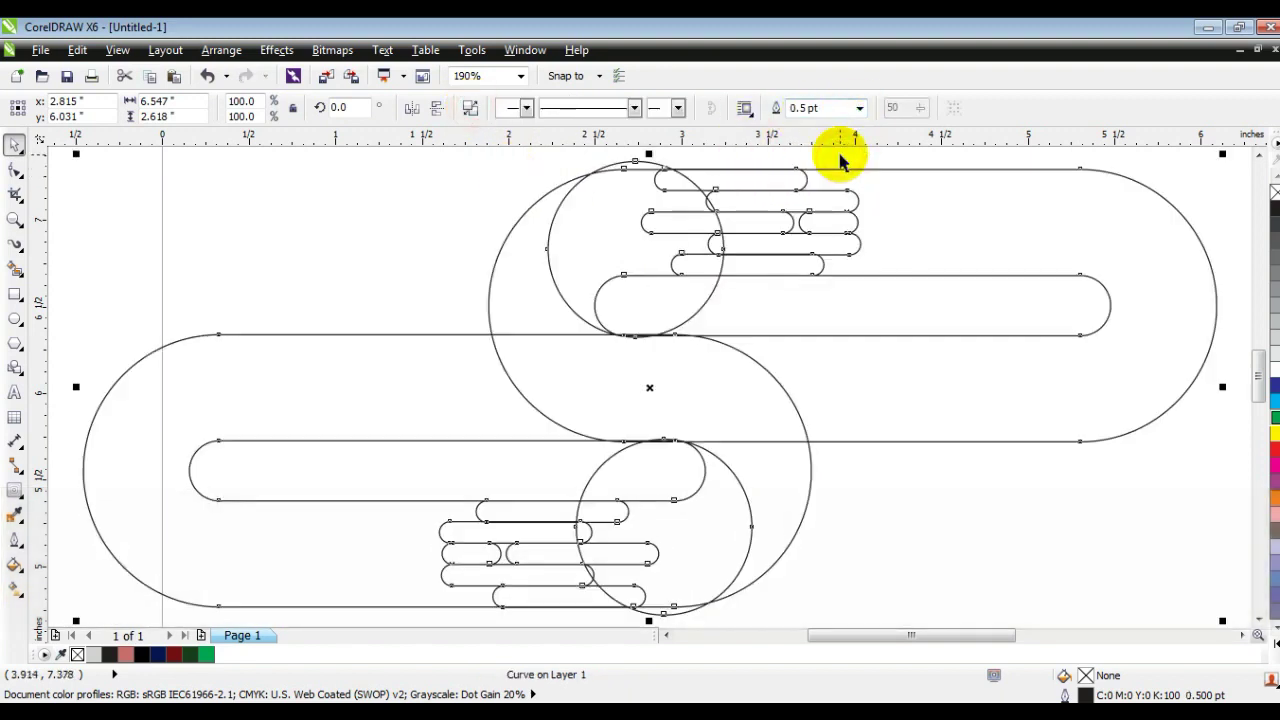
# - Smart-fill the upper hand's top finger, its palm circle and the crescent outside the palm with light gray
pyautogui.click(15, 268)
pyautogui.click(682, 218)
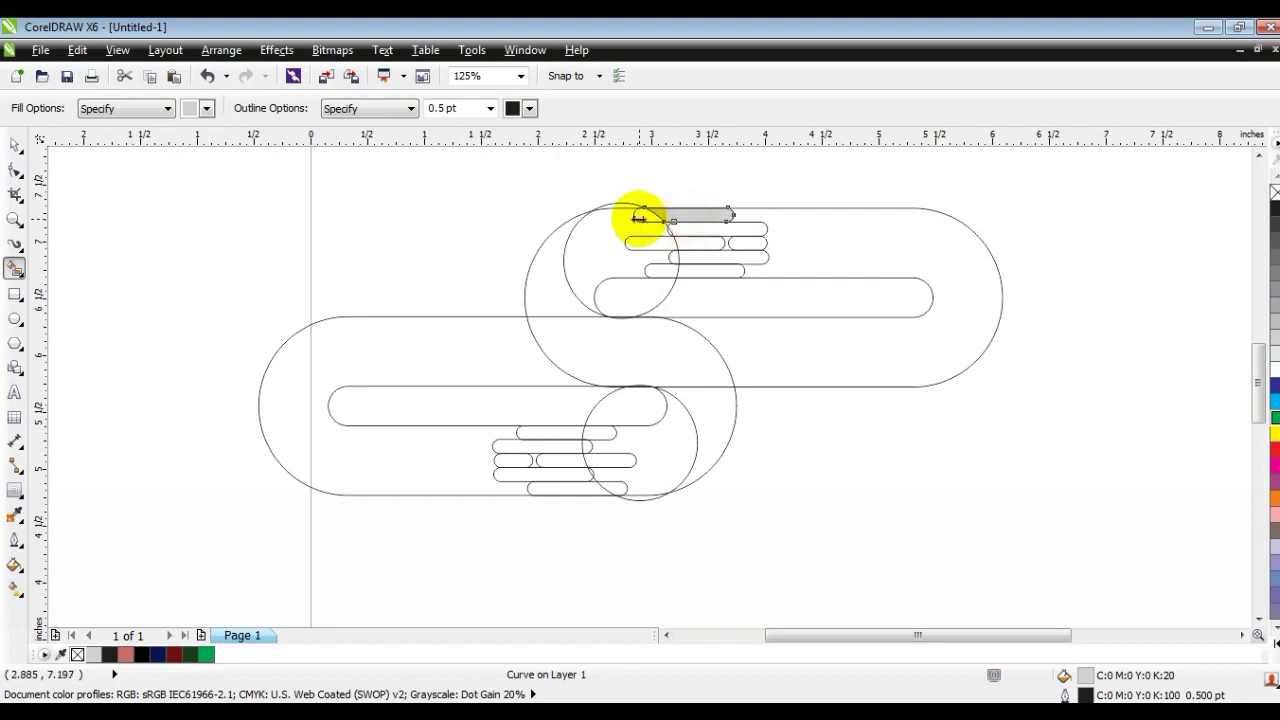
pyautogui.click(641, 214)
pyautogui.click(591, 223)
pyautogui.click(563, 277)
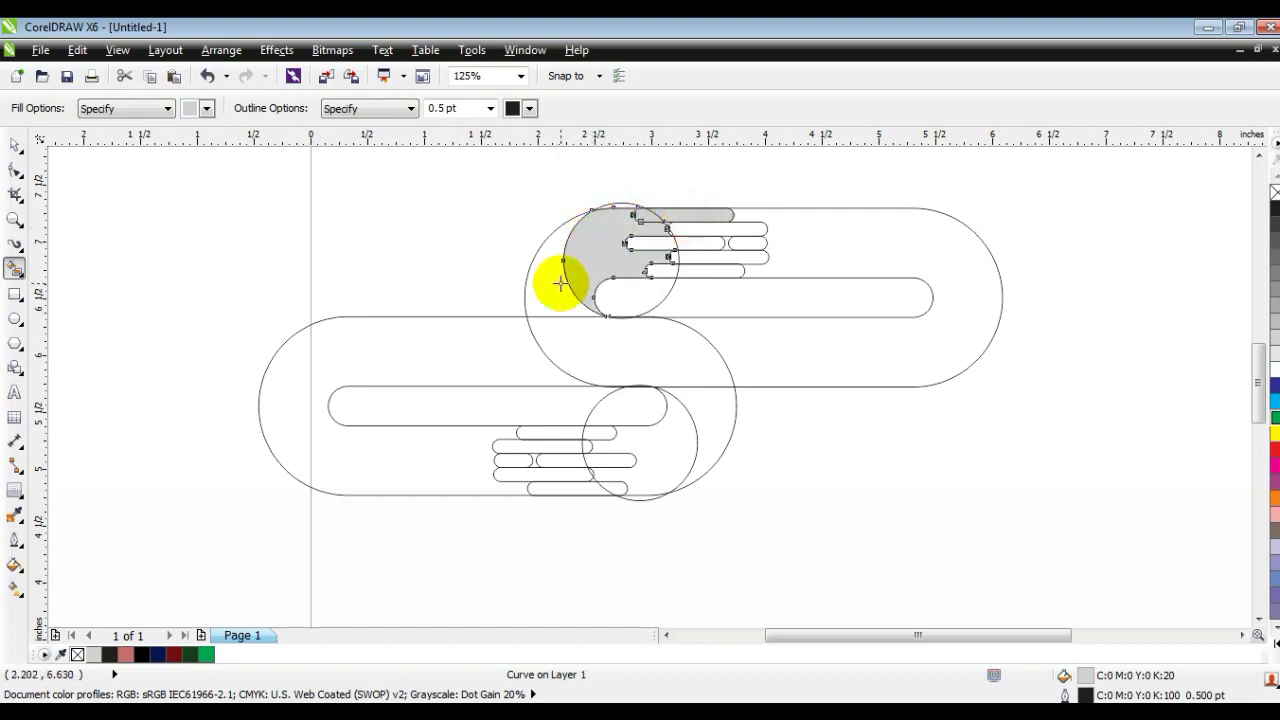
# - Smart-fill the middle band, the lower hand's crescent and palm, and the sliver beside the upper hand's second row
pyautogui.click(582, 340)
pyautogui.click(688, 400)
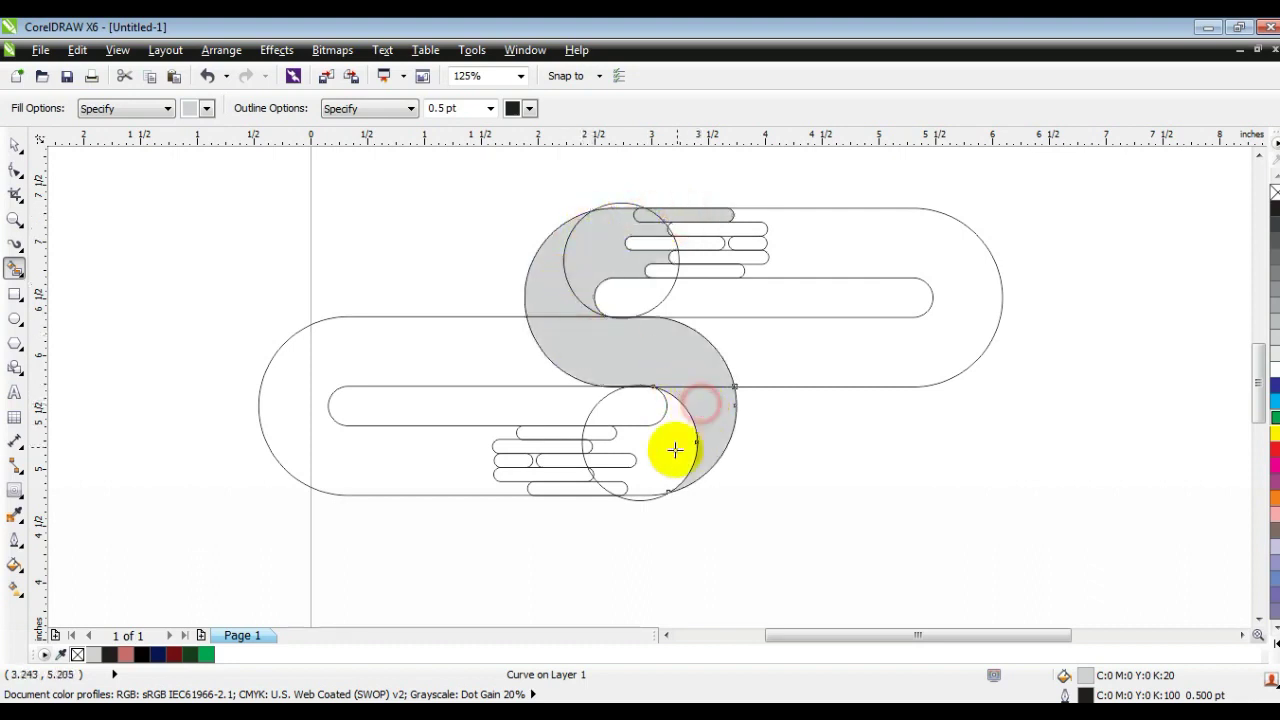
pyautogui.click(675, 450)
pyautogui.click(666, 223)
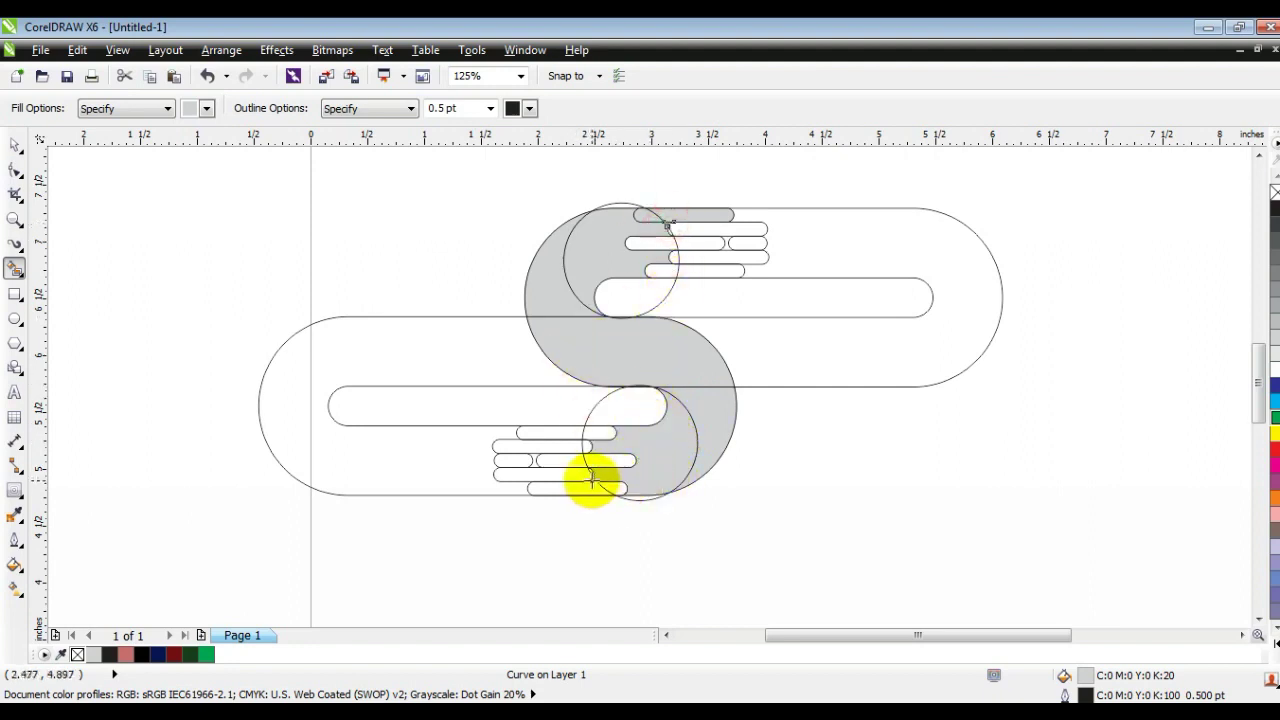
# - Smart-fill the upper hand's long and short middle-row bars and its lowest finger, leaving the second and fourth rows empty
pyautogui.click(14, 219)
pyautogui.moveTo(318, 200); pyautogui.dragTo(979, 503)
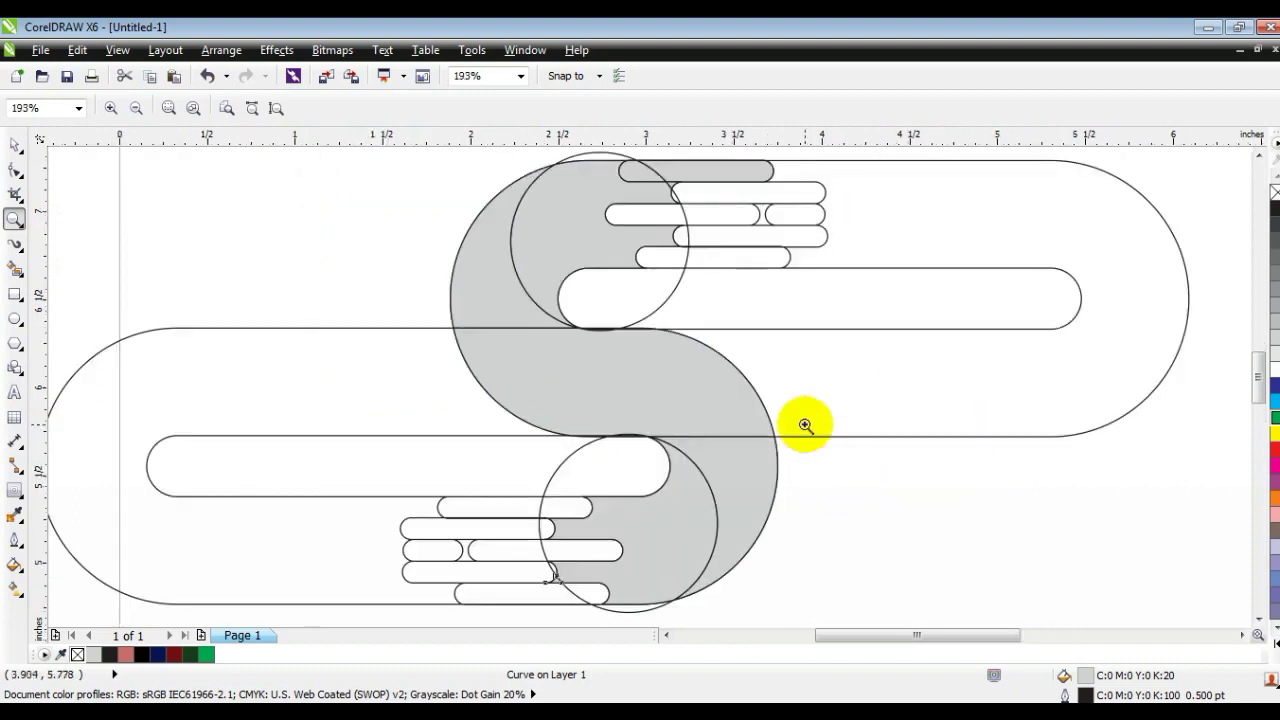
pyautogui.click(15, 268)
pyautogui.click(680, 195)
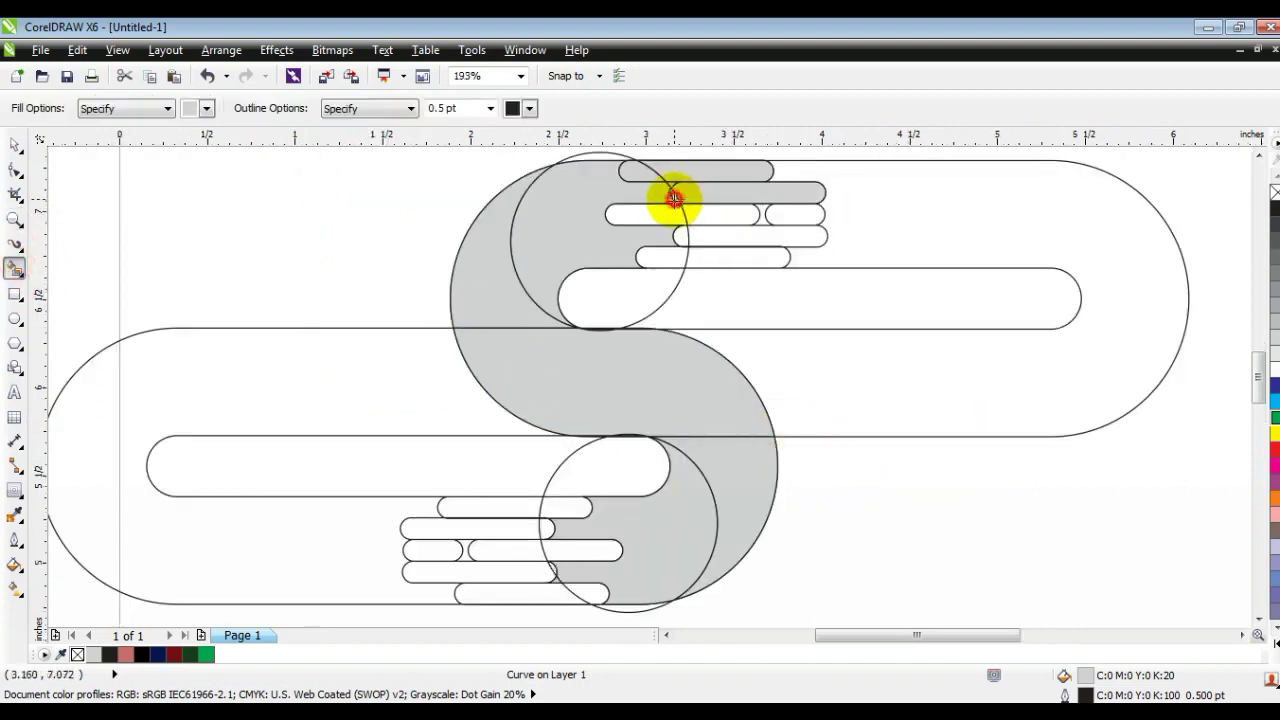
pyautogui.hotkey('ctrl', 'z')
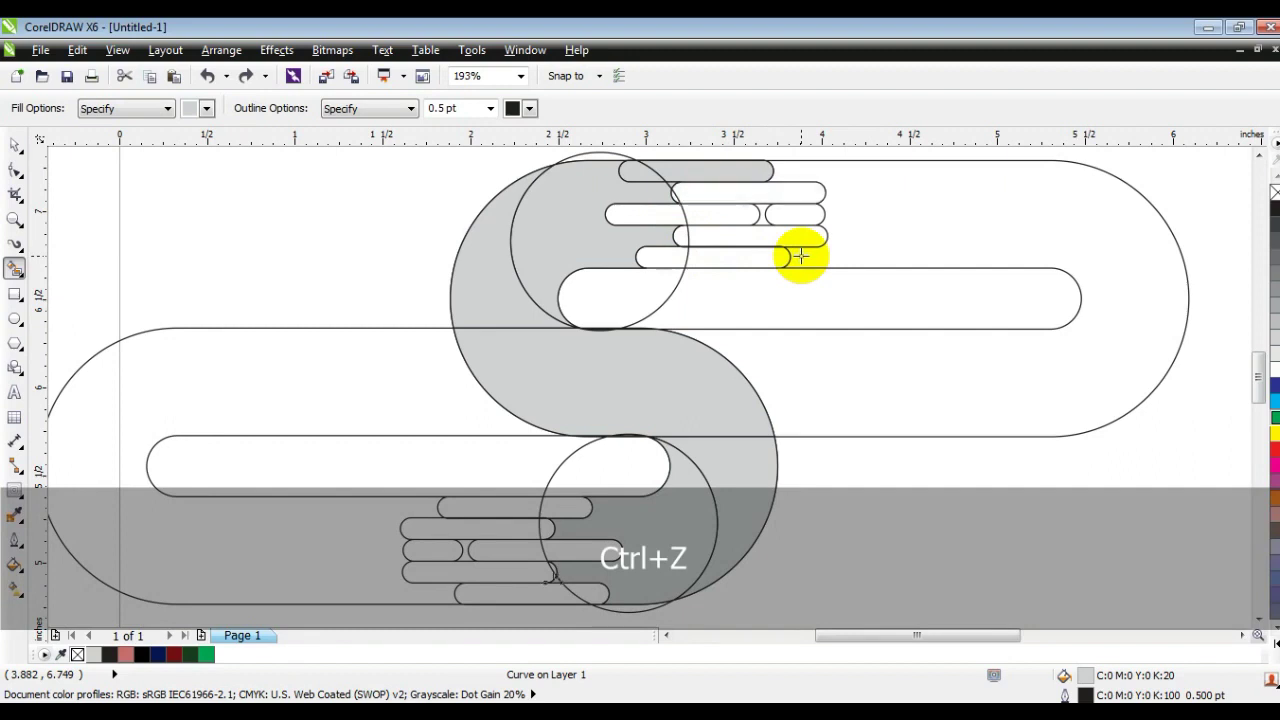
pyautogui.click(652, 214)
pyautogui.click(790, 214)
pyautogui.click(755, 258)
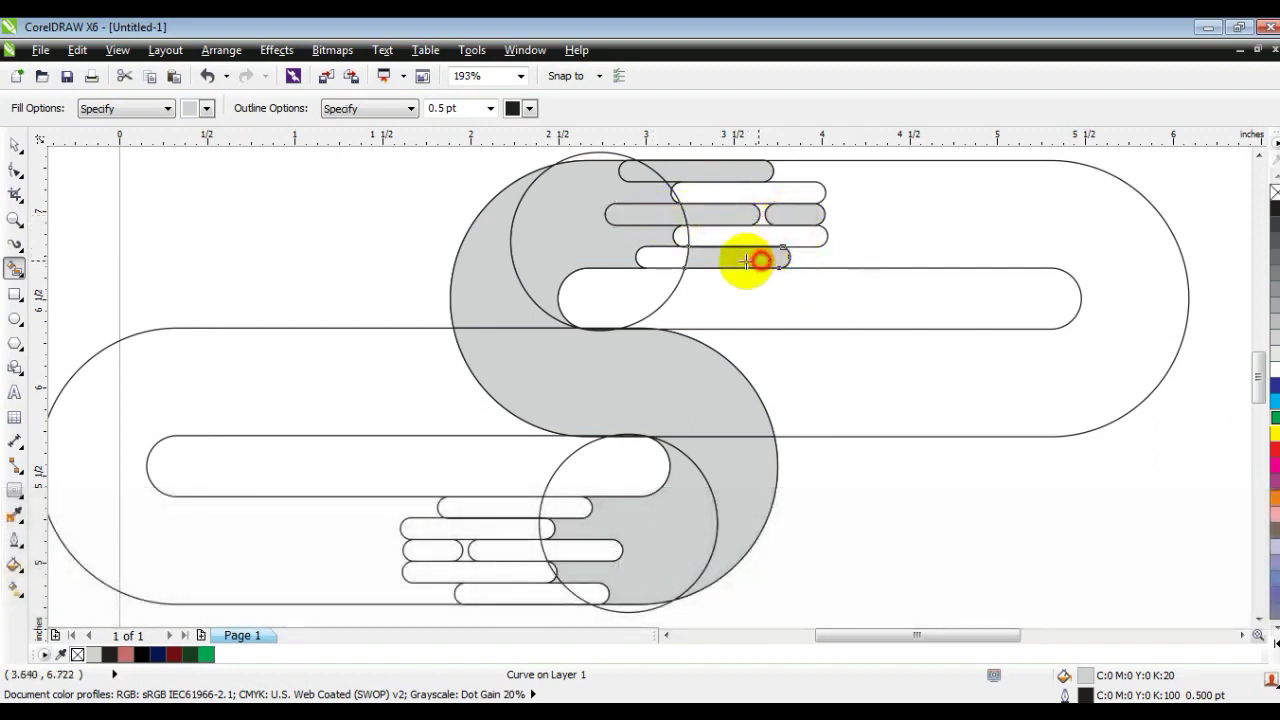
# - Smart-fill the lower hand's top finger, both middle-row bars and its bottom finger with the same light gray
pyautogui.click(471, 507)
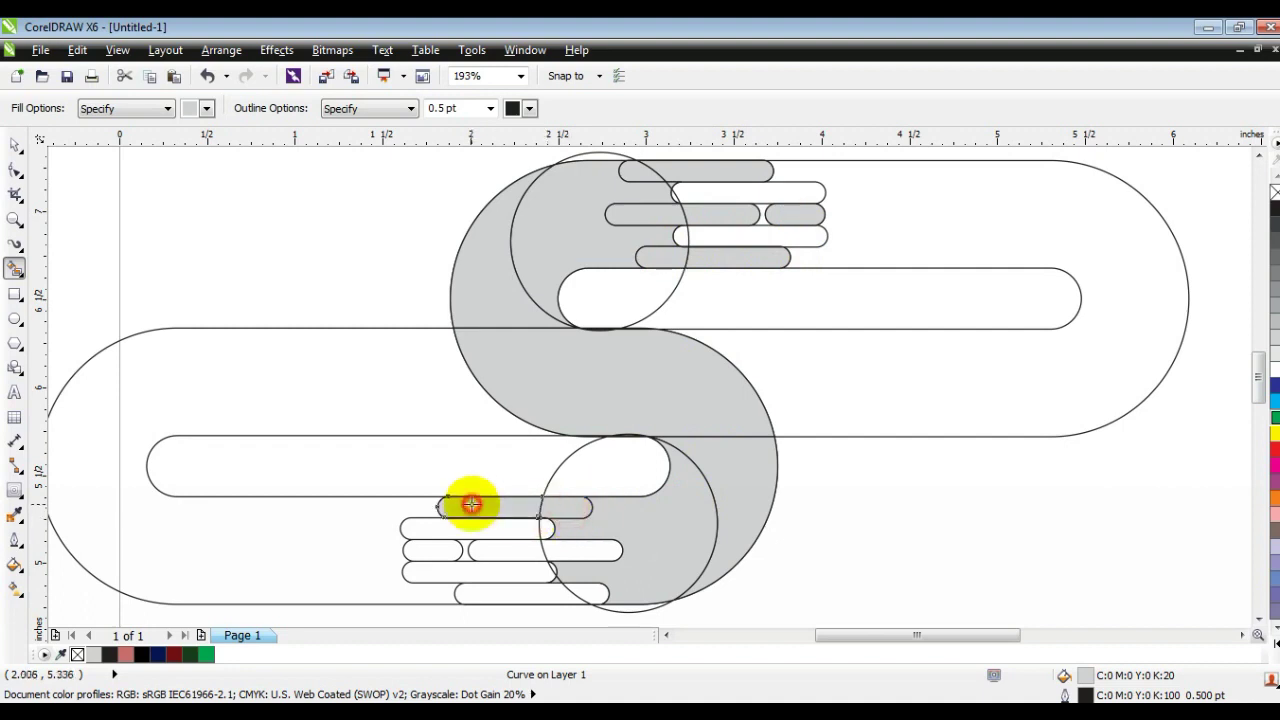
pyautogui.click(452, 549)
pyautogui.click(591, 550)
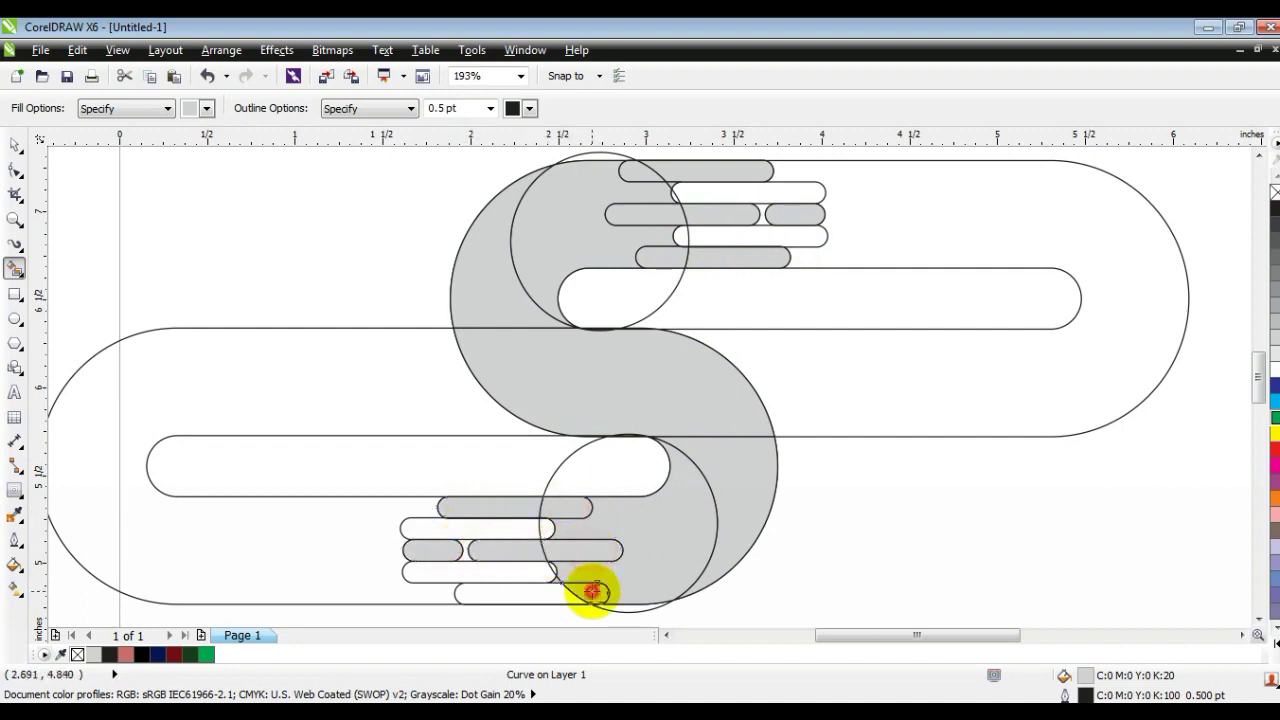
pyautogui.click(537, 593)
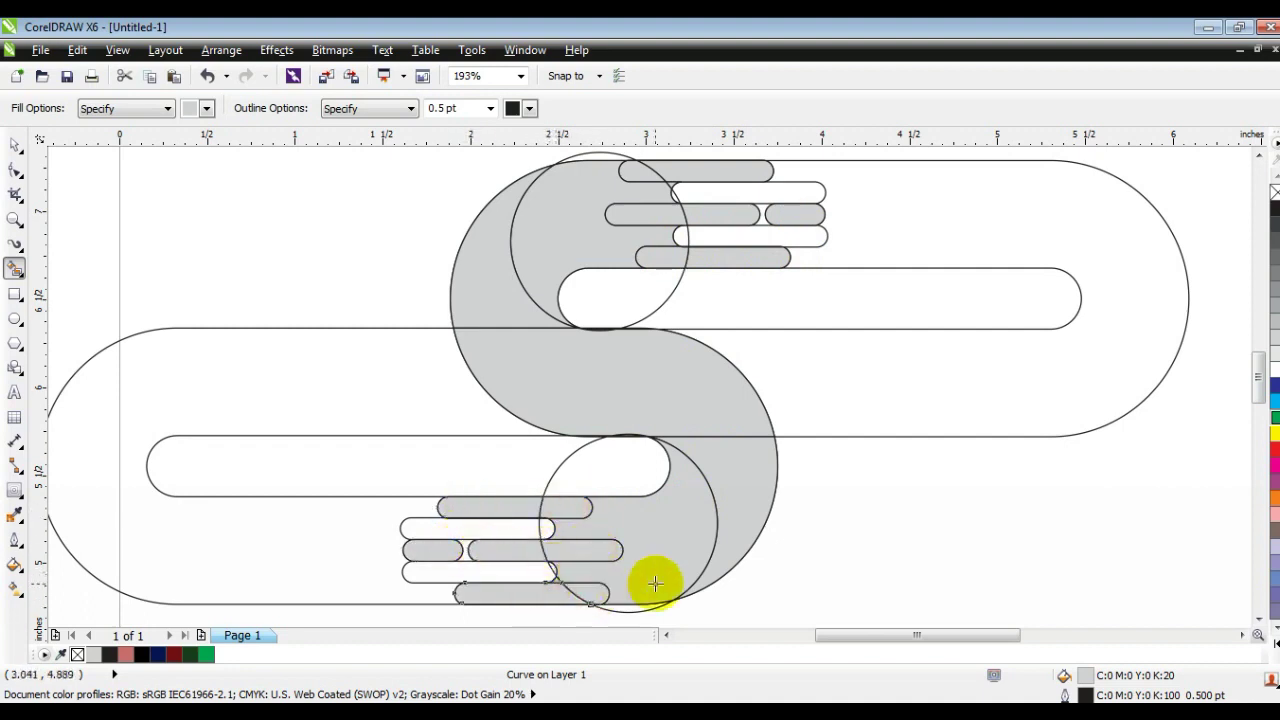
# - Delete the original combined outline curve, keeping only the gray filled regions that form the S
pyautogui.click(16, 150)
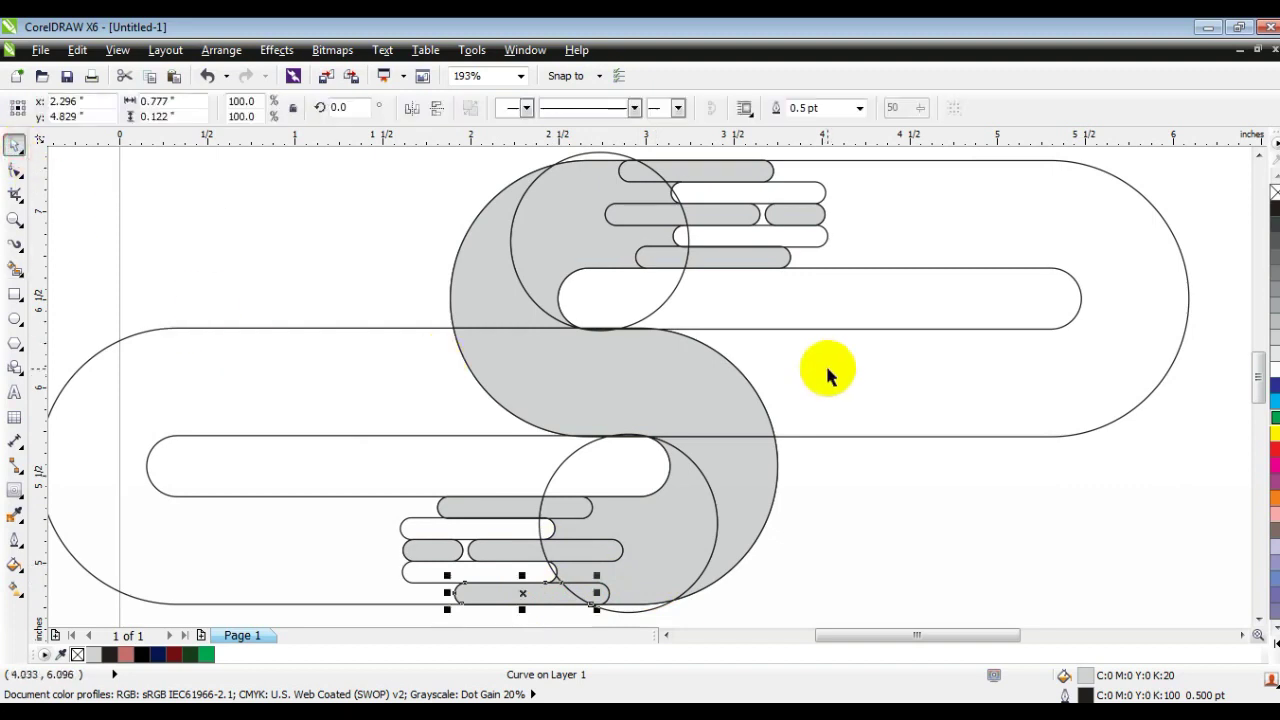
pyautogui.click(820, 367)
pyautogui.press('Delete')
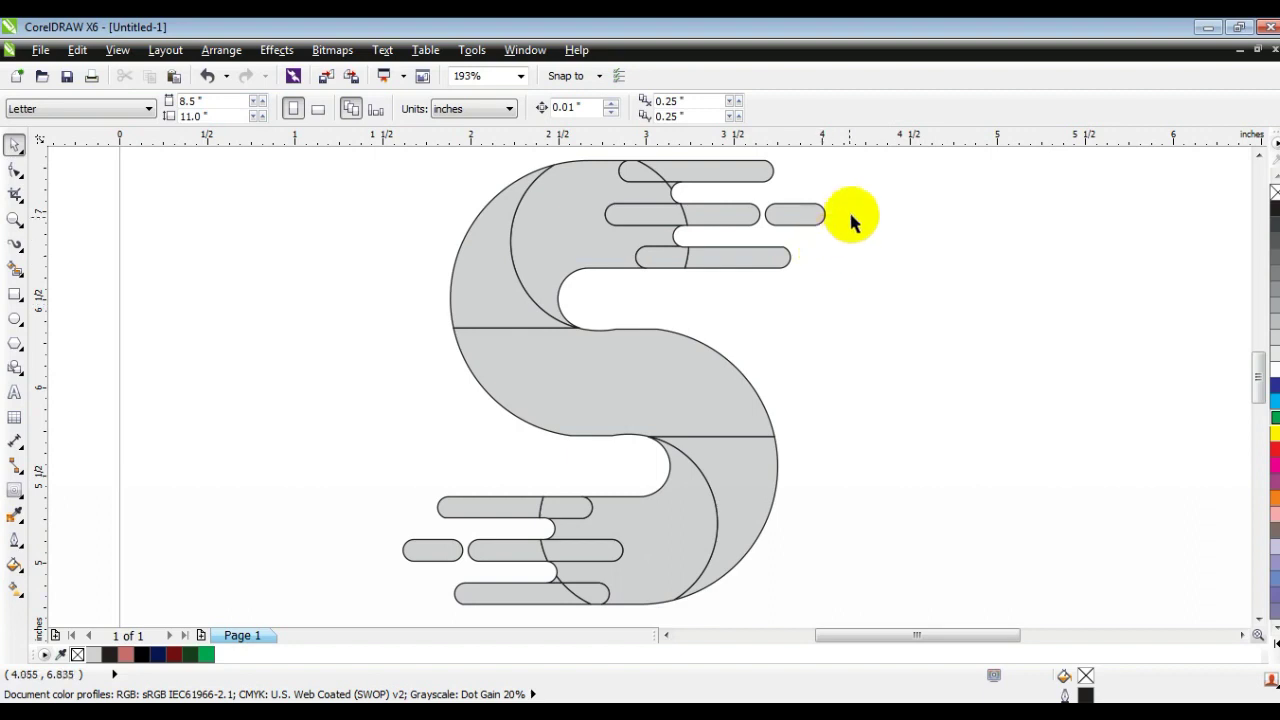
# - Weld the upper hand's two middle finger pieces with the short separate fingertip
pyautogui.click(797, 216)
pyautogui.keyDown('shift'); pyautogui.click(720, 214); pyautogui.keyUp('shift')
pyautogui.keyDown('shift'); pyautogui.click(648, 214); pyautogui.keyUp('shift')
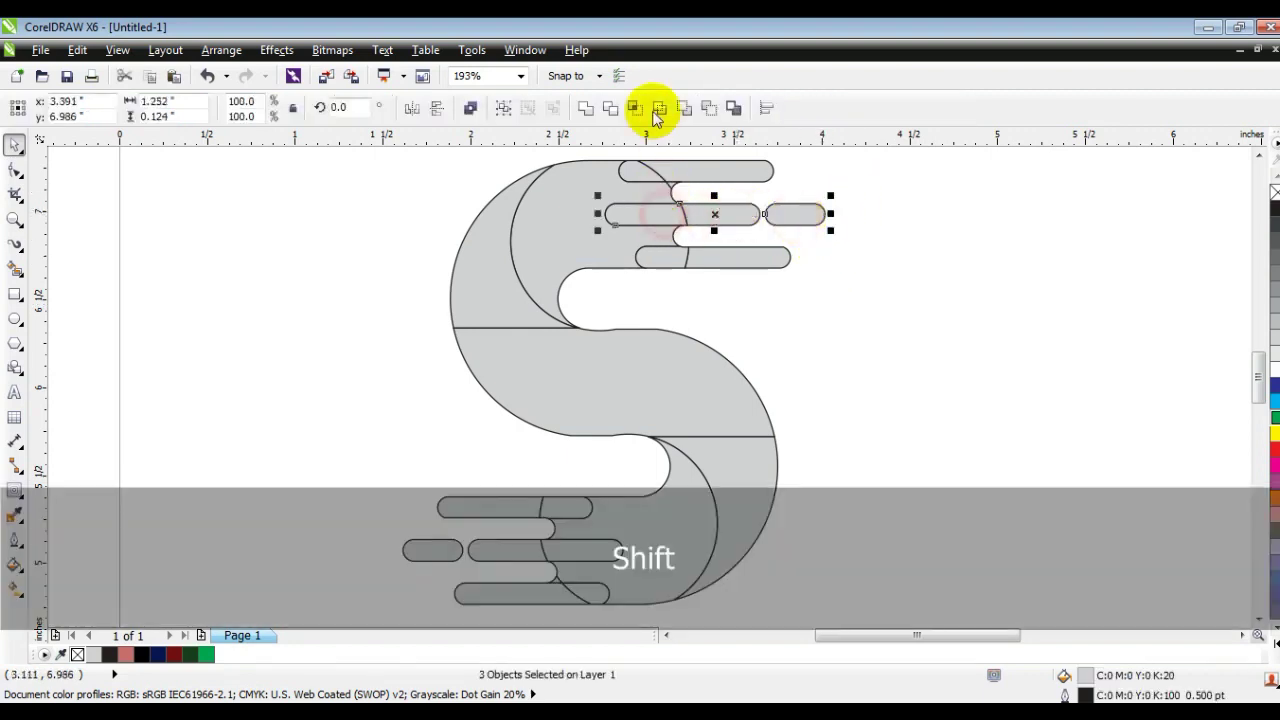
pyautogui.click(587, 109)
# - Weld the split pieces of the upper hand's lowest and top fingers into one object
pyautogui.click(745, 258)
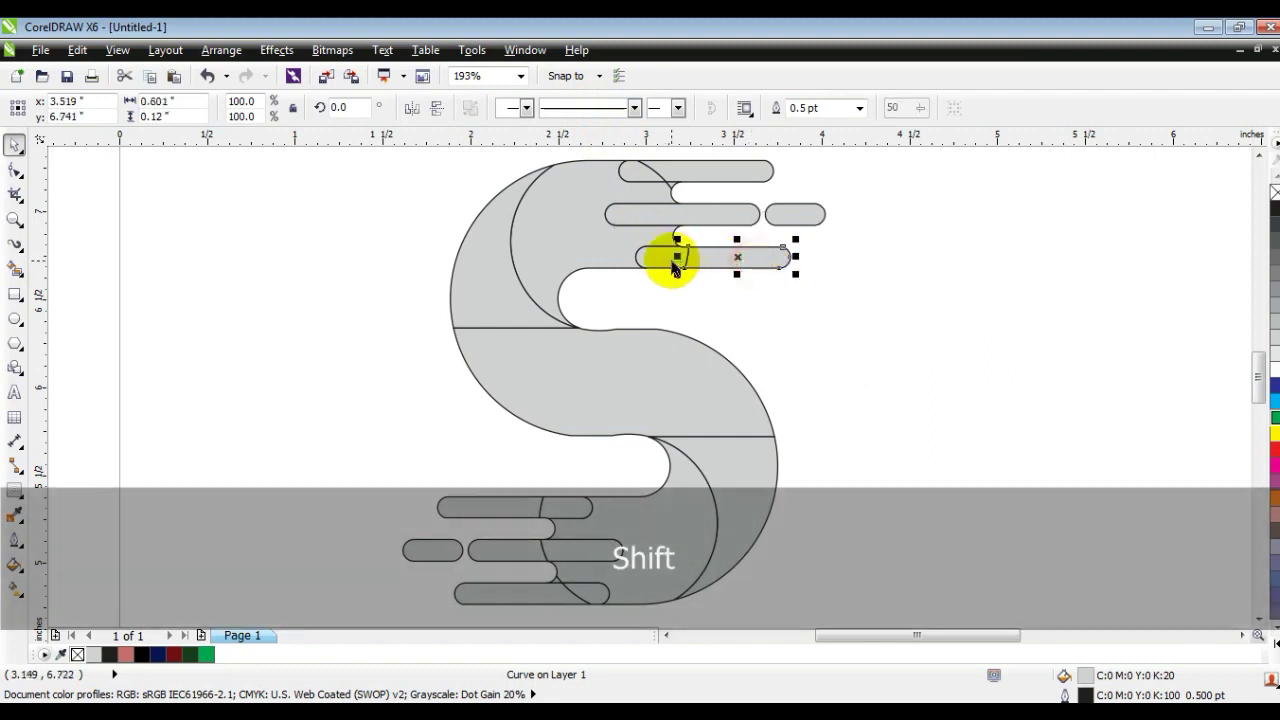
pyautogui.keyDown('shift'); pyautogui.click(660, 258); pyautogui.keyUp('shift')
pyautogui.keyDown('shift'); pyautogui.click(628, 174); pyautogui.keyUp('shift')
pyautogui.keyDown('shift'); pyautogui.click(682, 166); pyautogui.keyUp('shift')
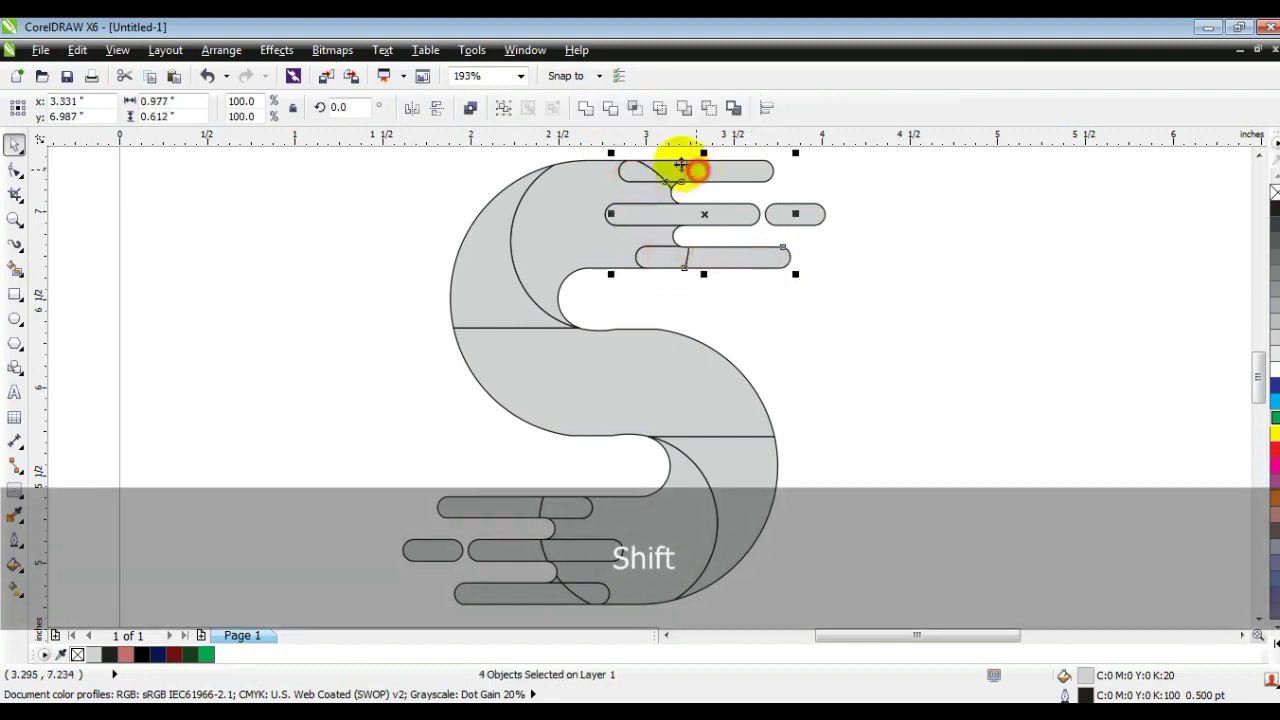
pyautogui.click(588, 109)
# - Weld the upper hand's fingers to its palm, including the leftover sliver beneath the top finger
pyautogui.keyDown('shift'); pyautogui.click(708, 214); pyautogui.keyUp('shift')
pyautogui.keyDown('shift'); pyautogui.click(588, 220); pyautogui.keyUp('shift')
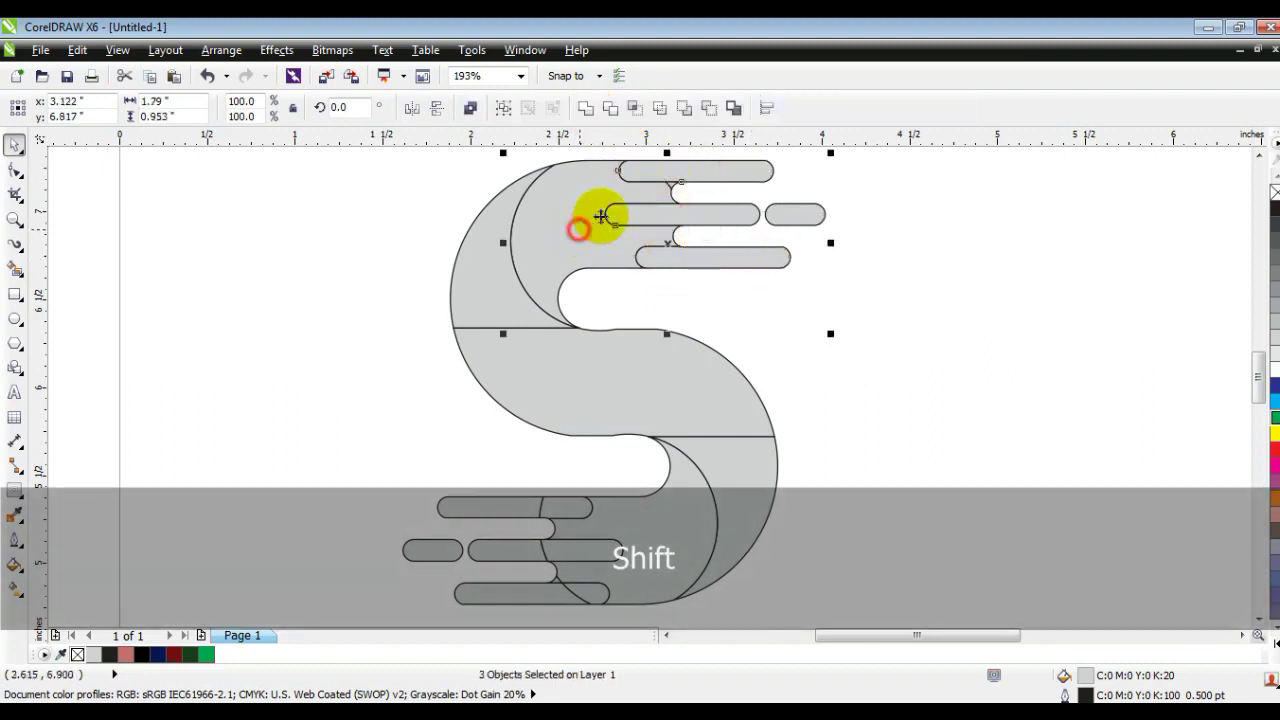
pyautogui.click(588, 109)
pyautogui.click(771, 323)
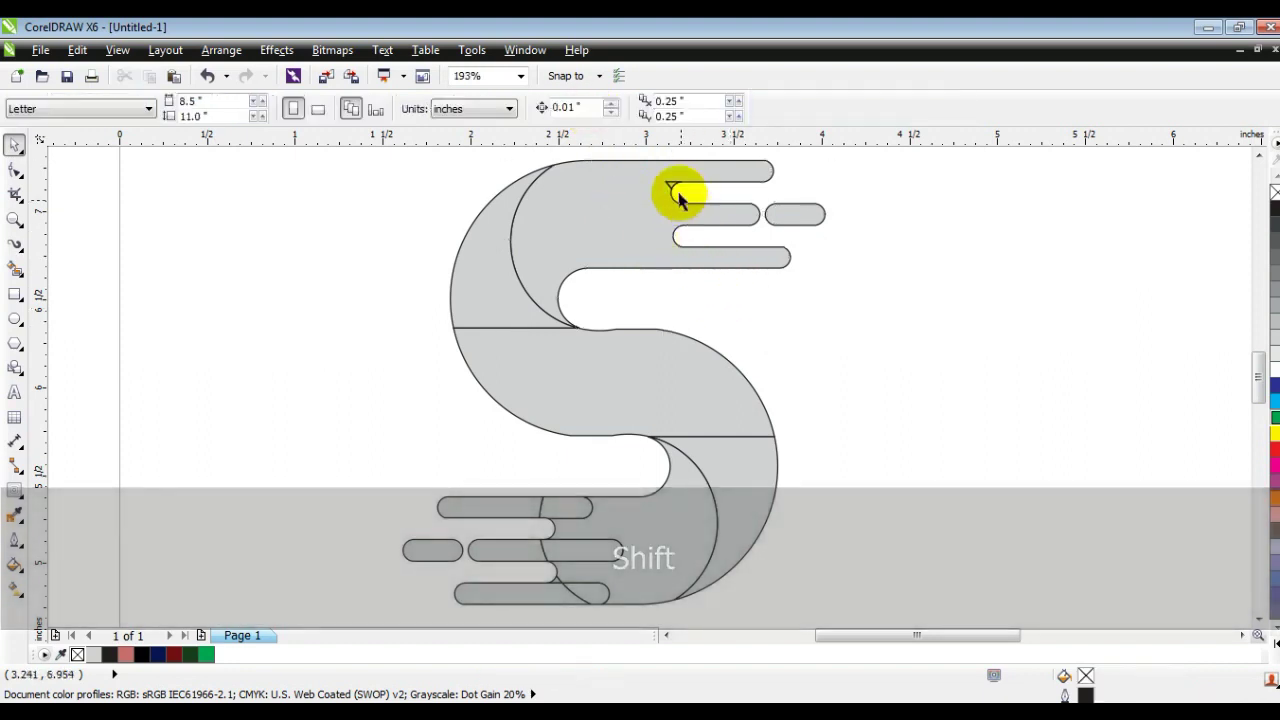
pyautogui.click(668, 188)
pyautogui.keyDown('shift'); pyautogui.click(609, 200); pyautogui.keyUp('shift')
pyautogui.click(588, 109)
pyautogui.click(886, 344)
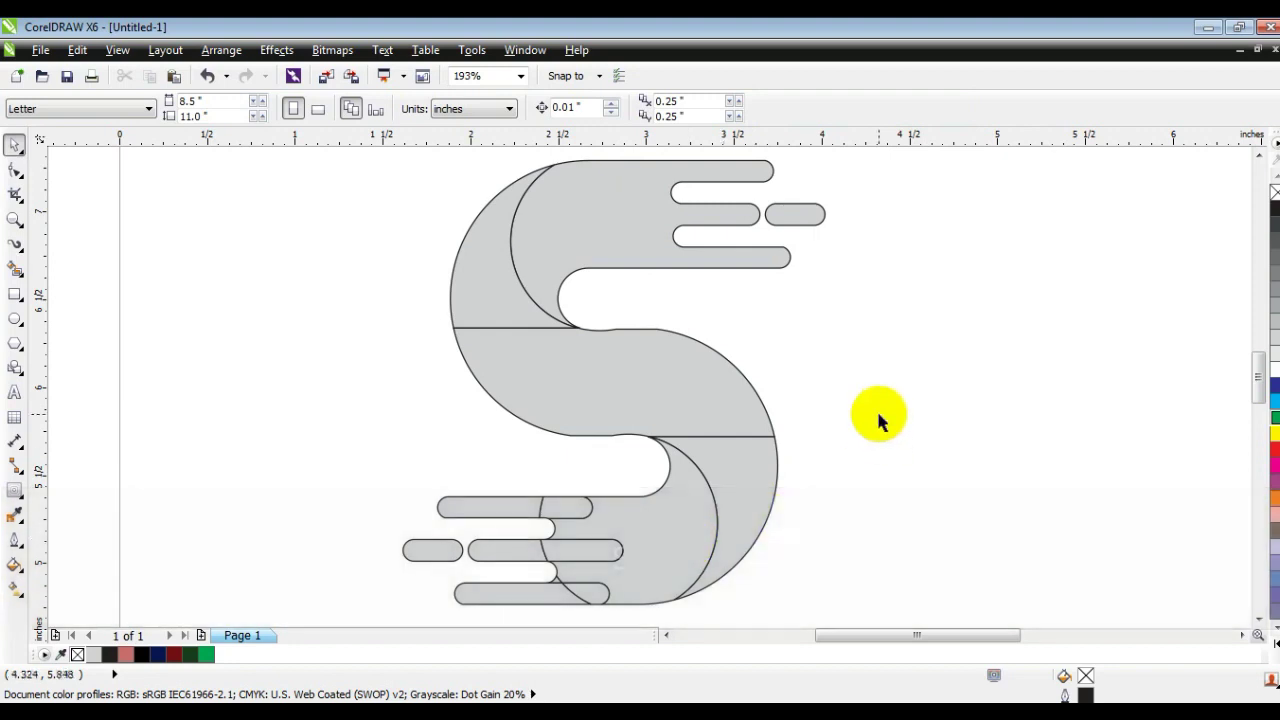
# - Weld all finger pieces, the fingertip, the slivers and the palm of the lower hand into one shape
pyautogui.click(15, 221)
pyautogui.moveTo(351, 420); pyautogui.dragTo(850, 610)
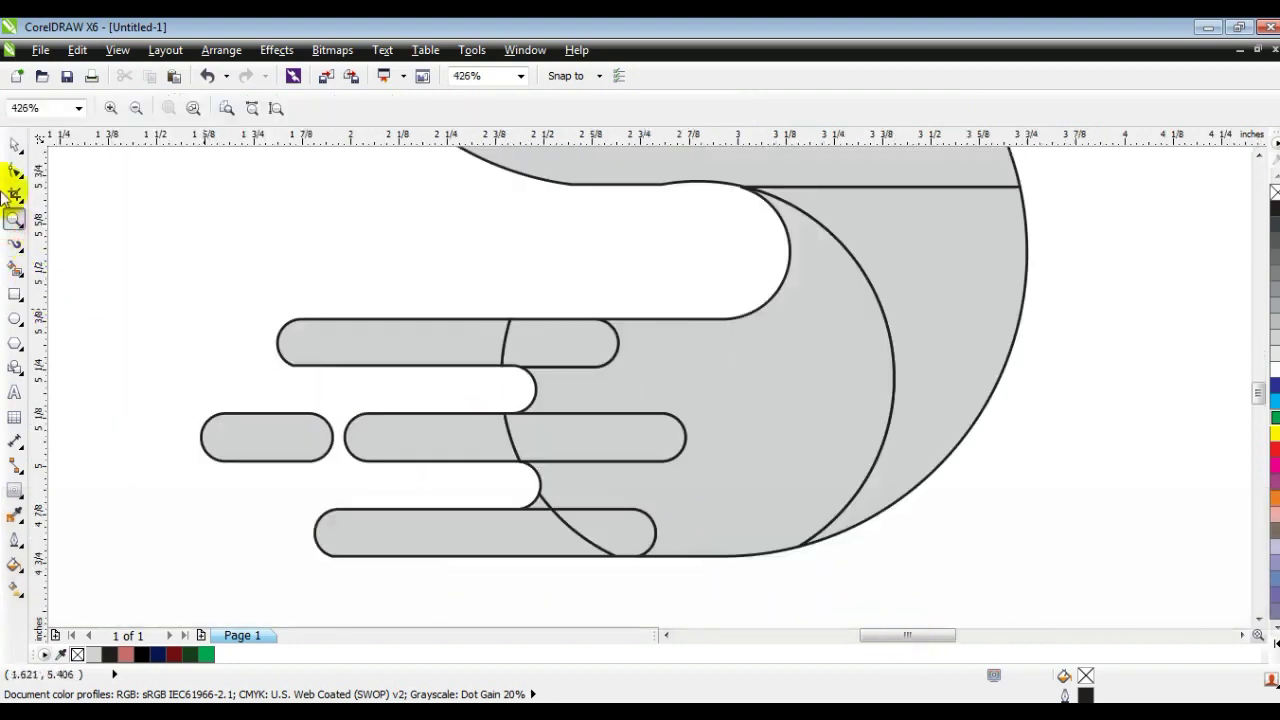
pyautogui.click(12, 147)
pyautogui.click(431, 340)
pyautogui.keyDown('shift'); pyautogui.click(586, 431); pyautogui.keyUp('shift')
pyautogui.keyDown('shift'); pyautogui.click(446, 431); pyautogui.keyUp('shift')
pyautogui.keyDown('shift'); pyautogui.click(265, 435); pyautogui.keyUp('shift')
pyautogui.keyDown('shift'); pyautogui.click(457, 543); pyautogui.keyUp('shift')
pyautogui.keyDown('shift'); pyautogui.click(551, 507); pyautogui.keyUp('shift')
pyautogui.keyDown('shift'); pyautogui.click(534, 503); pyautogui.keyUp('shift')
pyautogui.keyDown('shift'); pyautogui.click(623, 534); pyautogui.keyUp('shift')
pyautogui.keyDown('shift'); pyautogui.click(746, 491); pyautogui.keyUp('shift')
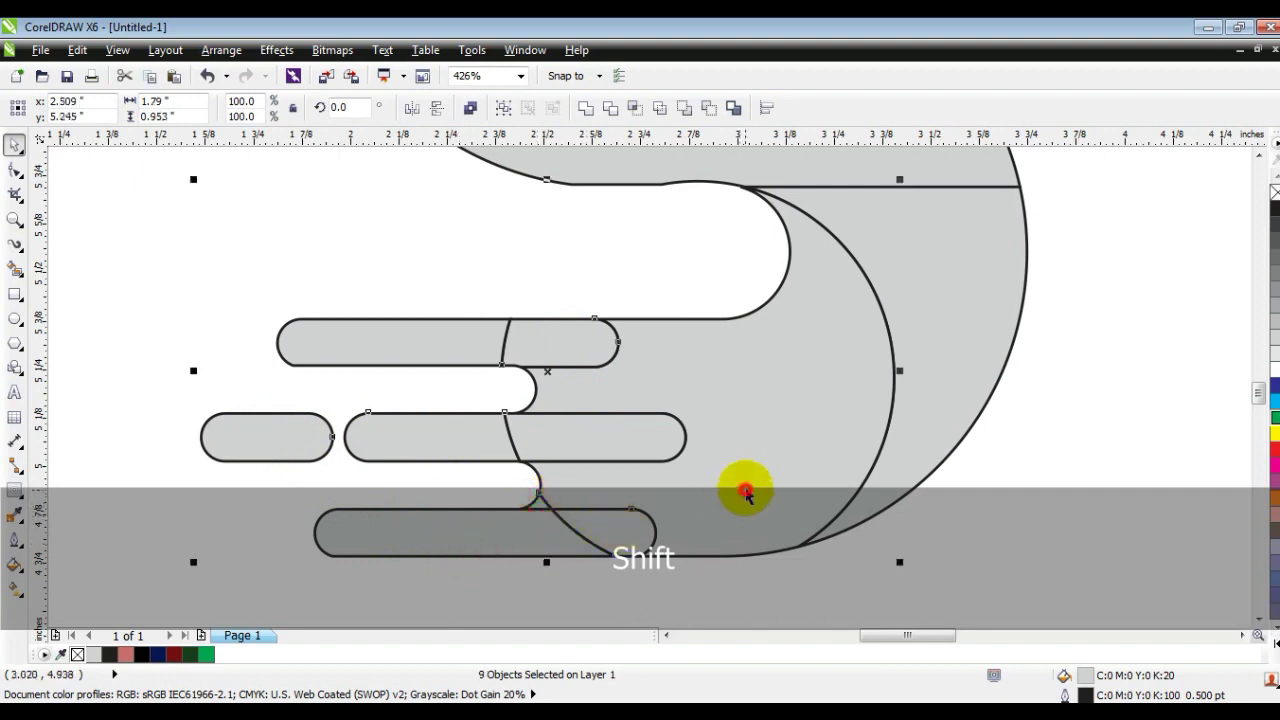
pyautogui.click(587, 107)
# - Weld the S's middle band with the lower and upper outer crescents into a single body shape
pyautogui.press('F3')
pyautogui.keyDown('shift'); pyautogui.click(692, 327); pyautogui.keyUp('shift')
pyautogui.keyDown('shift'); pyautogui.click(475, 176); pyautogui.keyUp('shift')
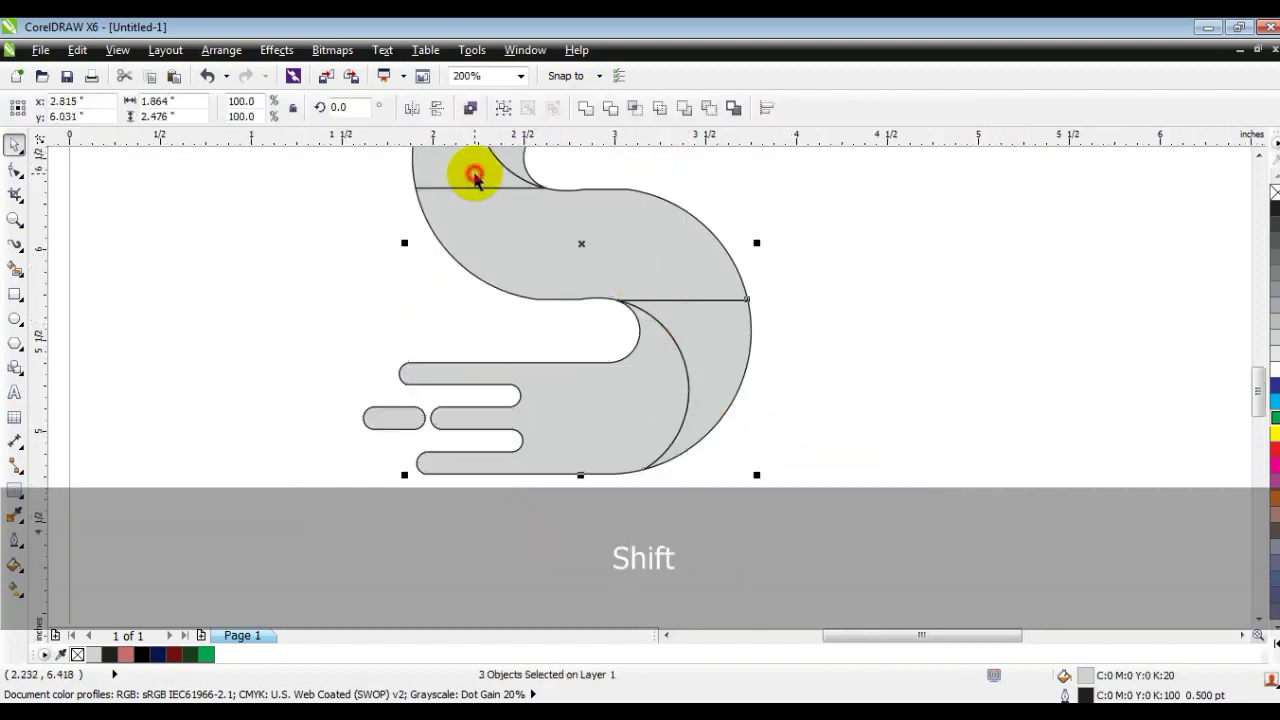
pyautogui.hotkey('shift', 'F2')
pyautogui.click(586, 107)
pyautogui.press('F3')
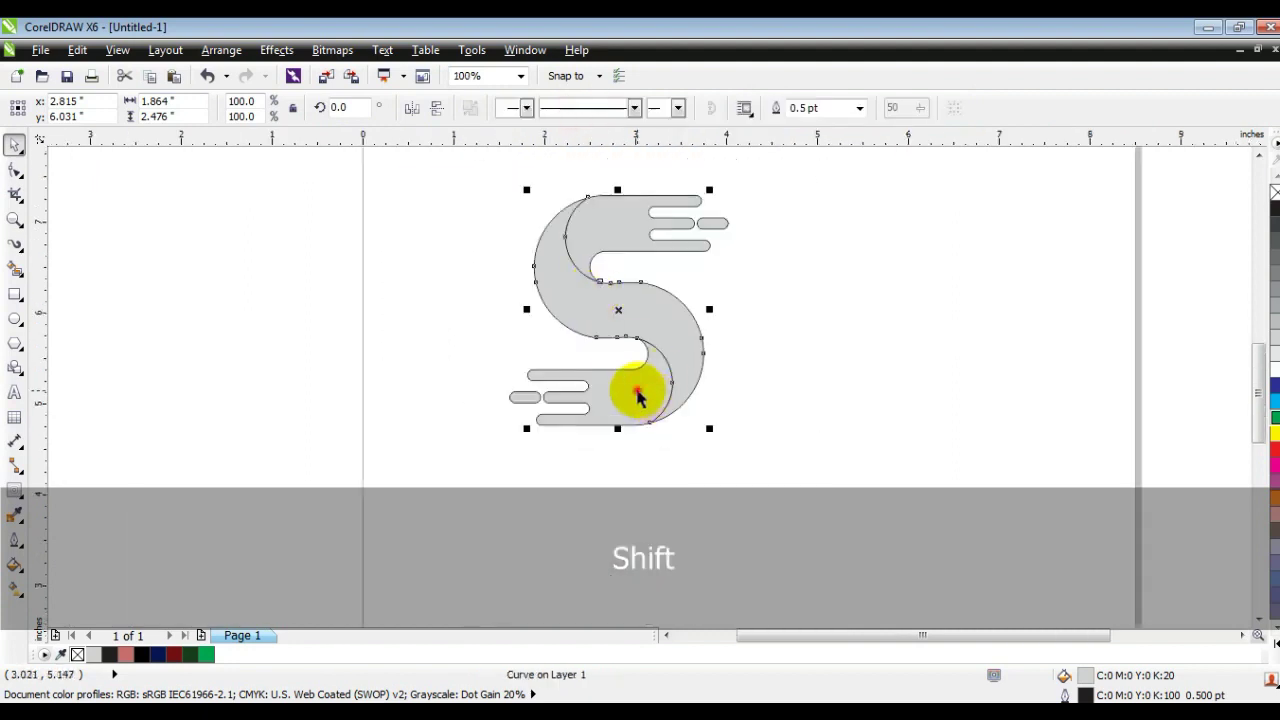
# - Move the whole S logo horizontally to the right so its center sits at about x 5.451 inches
pyautogui.moveTo(609, 223); pyautogui.dragTo(806, 247)
pyautogui.click(744, 203)
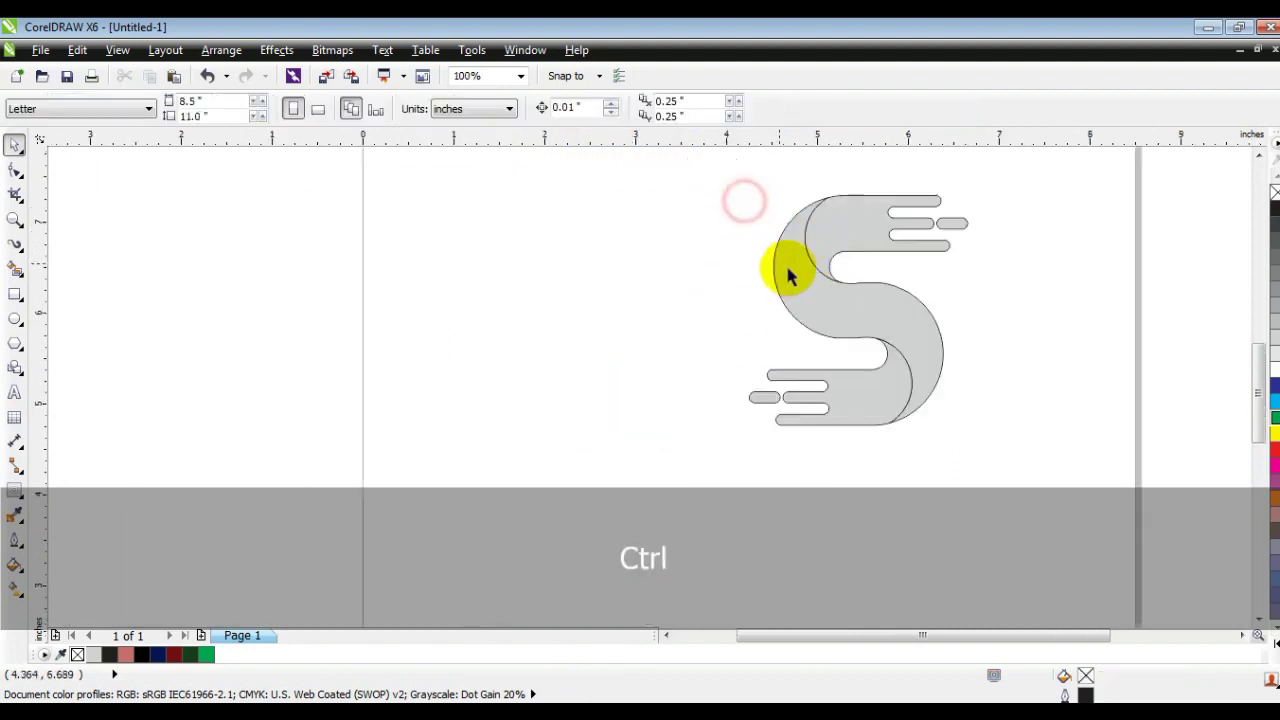
pyautogui.click(795, 278)
pyautogui.click(1019, 284)
# - Replace the outline of all three logo shapes with a black hairline
pyautogui.moveTo(991, 184); pyautogui.dragTo(656, 436)
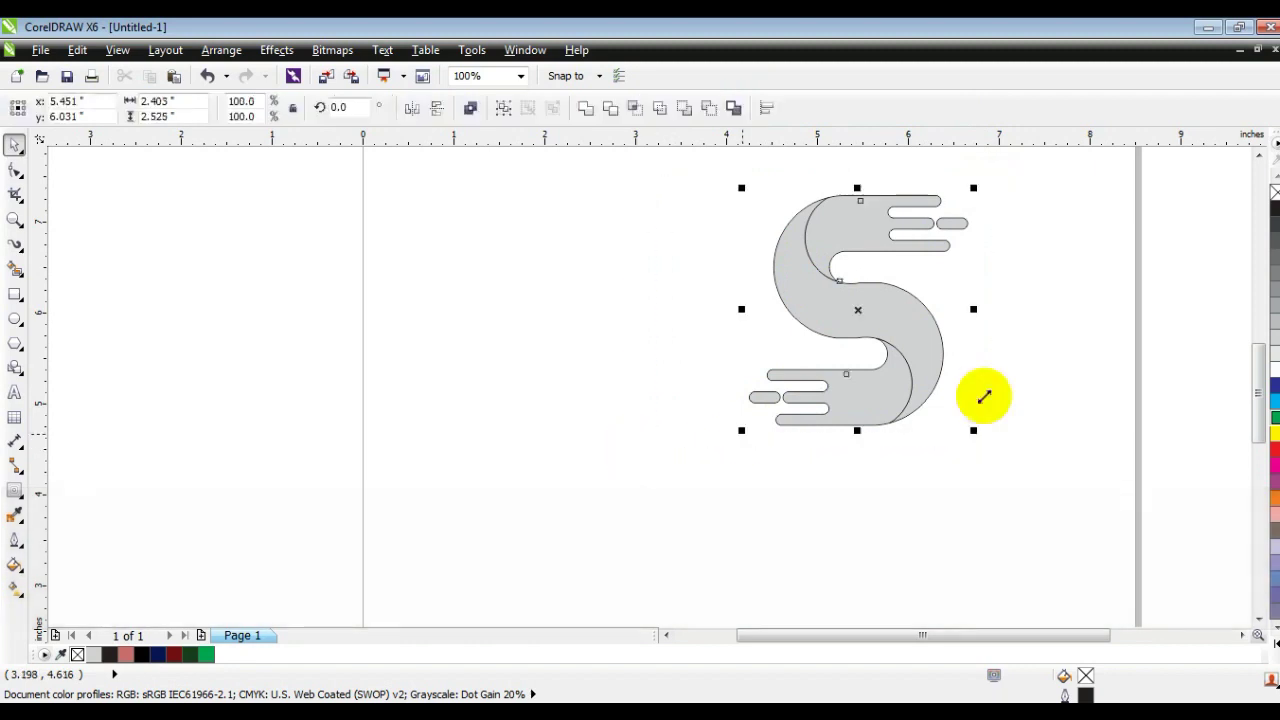
pyautogui.rightClick(1273, 192)
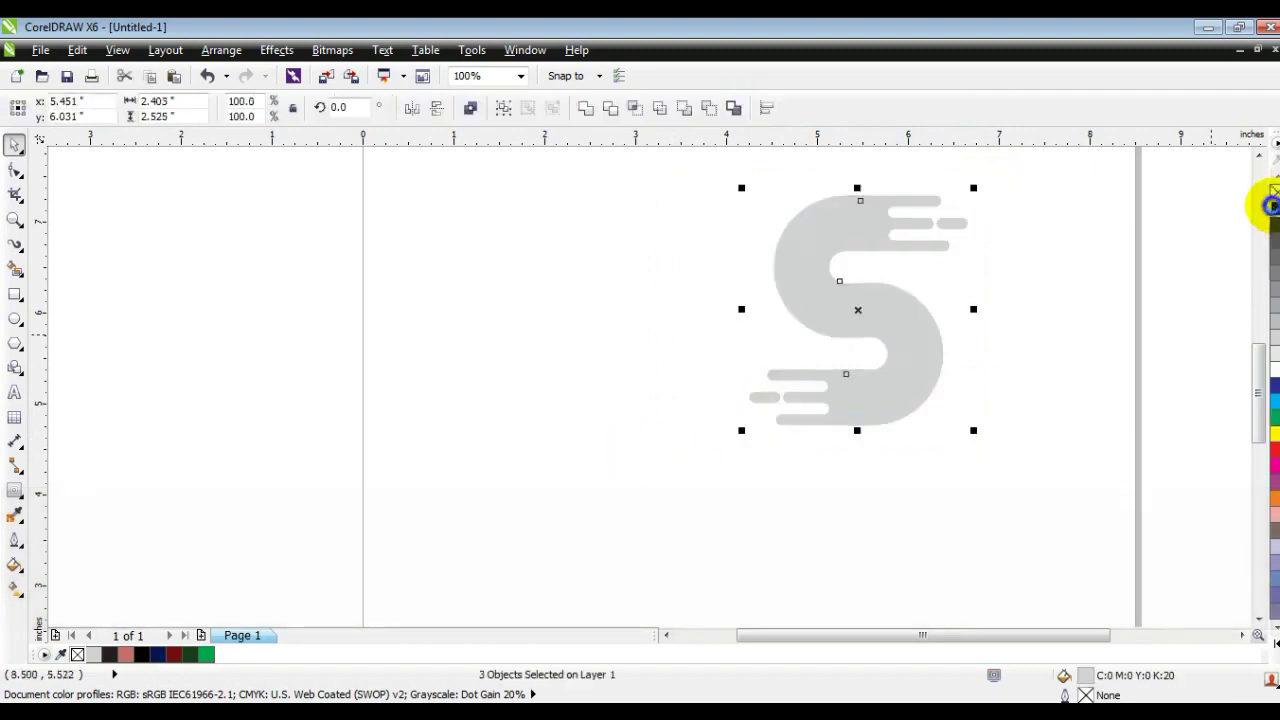
pyautogui.rightClick(1273, 207)
pyautogui.moveTo(1097, 463); pyautogui.dragTo(590, 160)
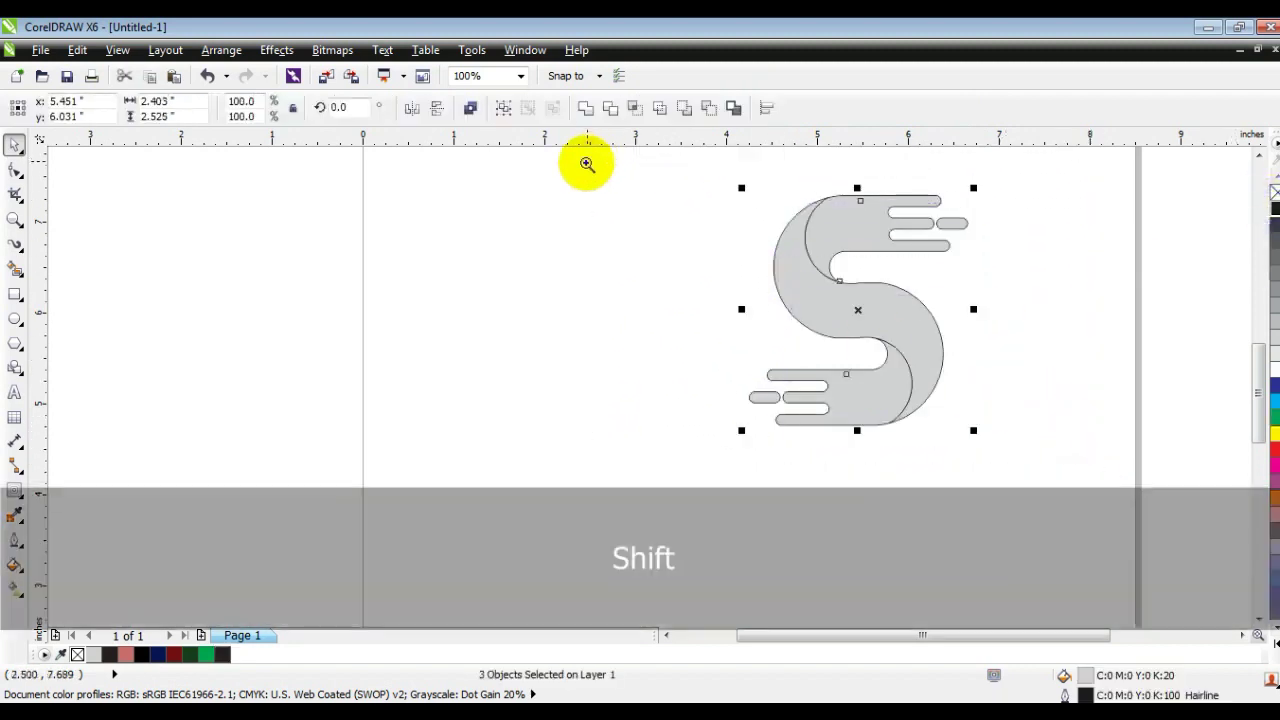
pyautogui.hotkey('shift', 'F2')
pyautogui.press('Escape')
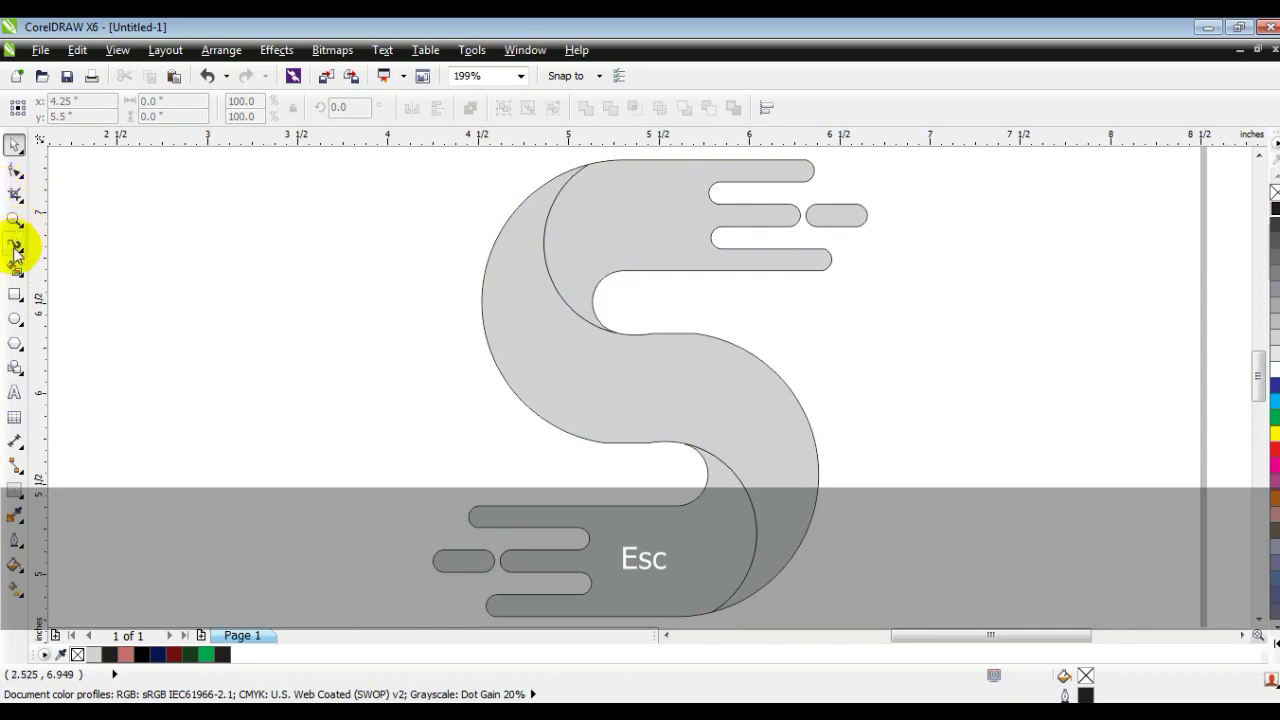
# - Draw a two-segment freehand line from the upper crescent's tip to the inner notch, ending in a short diagonal tail
pyautogui.click(20, 250)
pyautogui.click(54, 249)
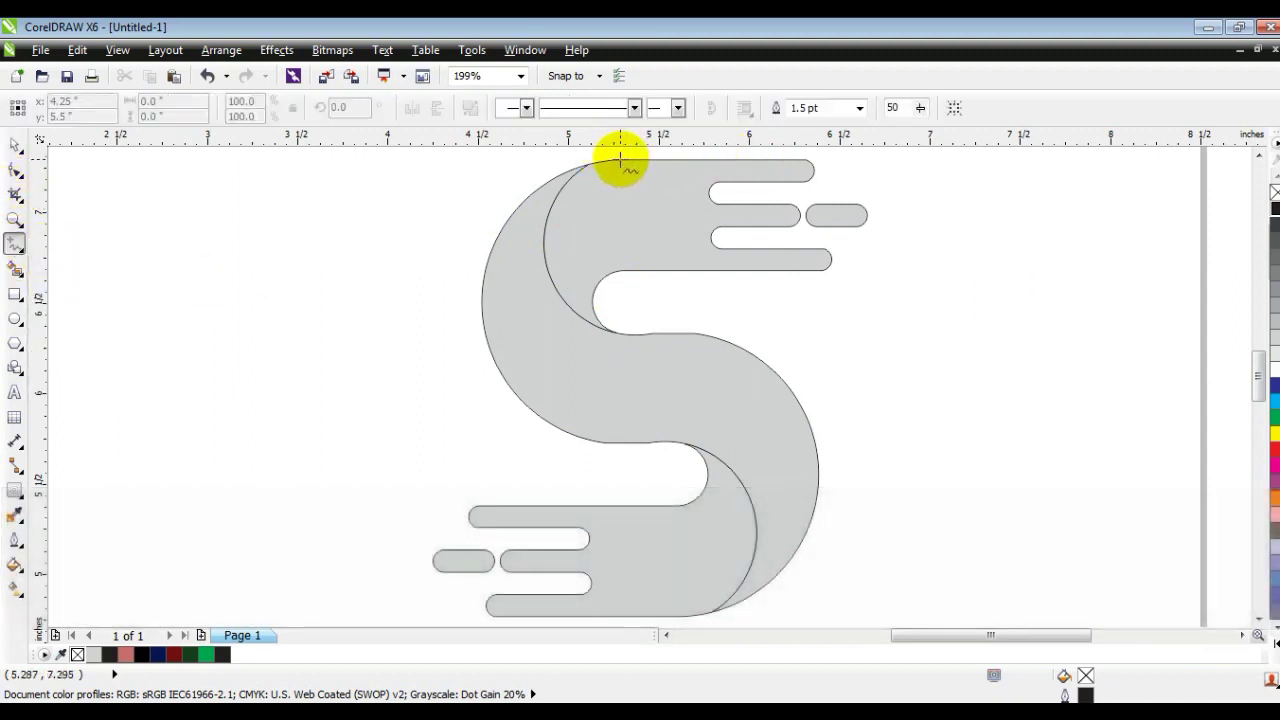
pyautogui.click(589, 162)
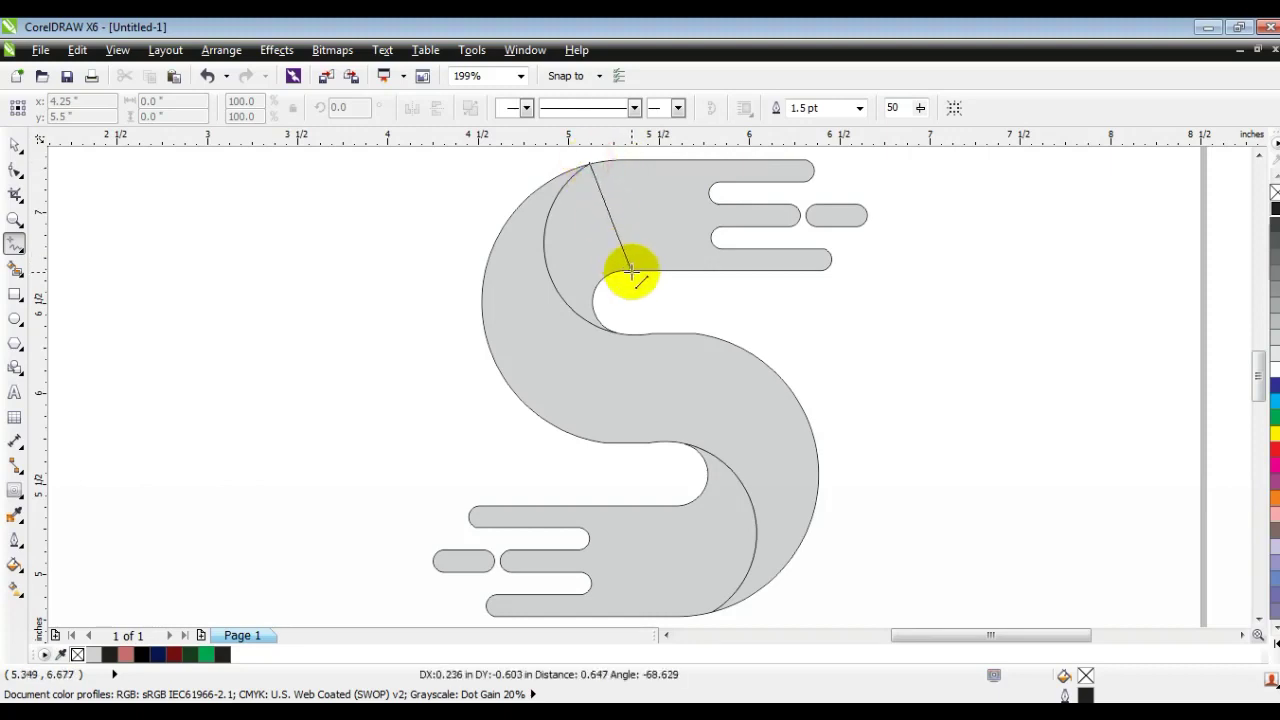
pyautogui.doubleClick(631, 271)
pyautogui.click(651, 291)
# - Convert the new line's segments to curves and bend the long one to follow the upper crescent's inner edge
pyautogui.click(15, 170)
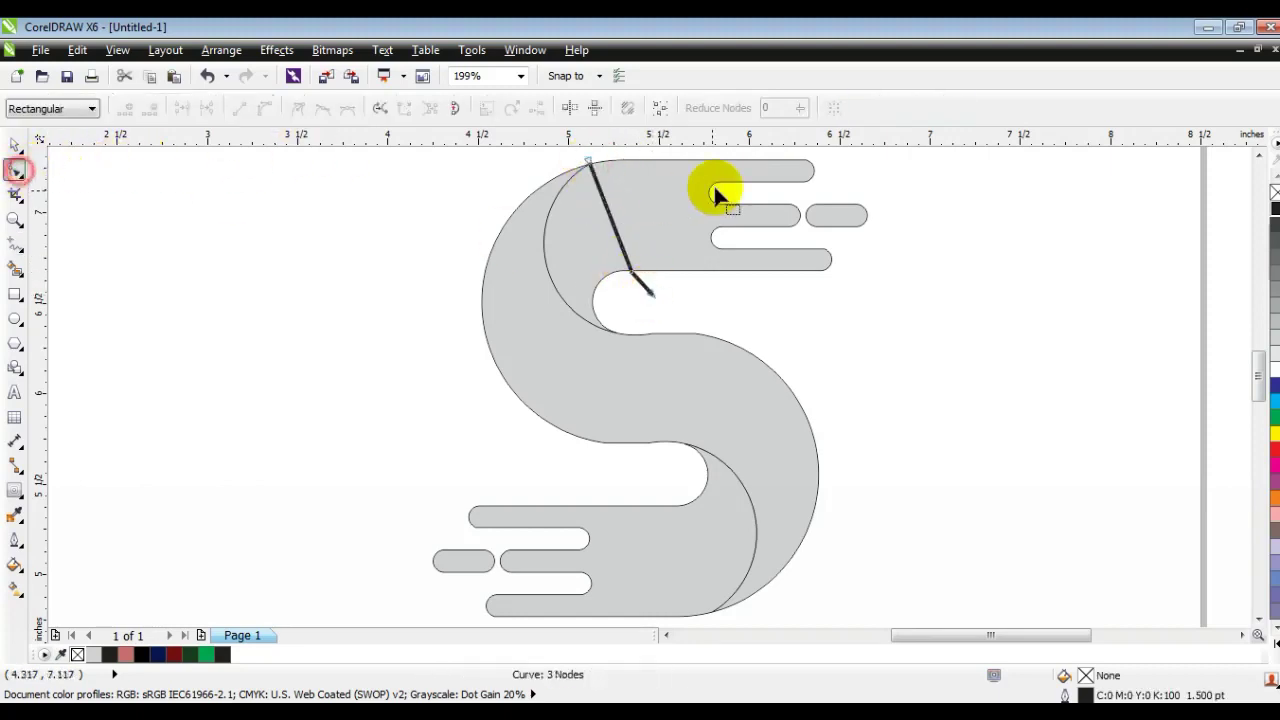
pyautogui.moveTo(561, 155); pyautogui.dragTo(690, 309)
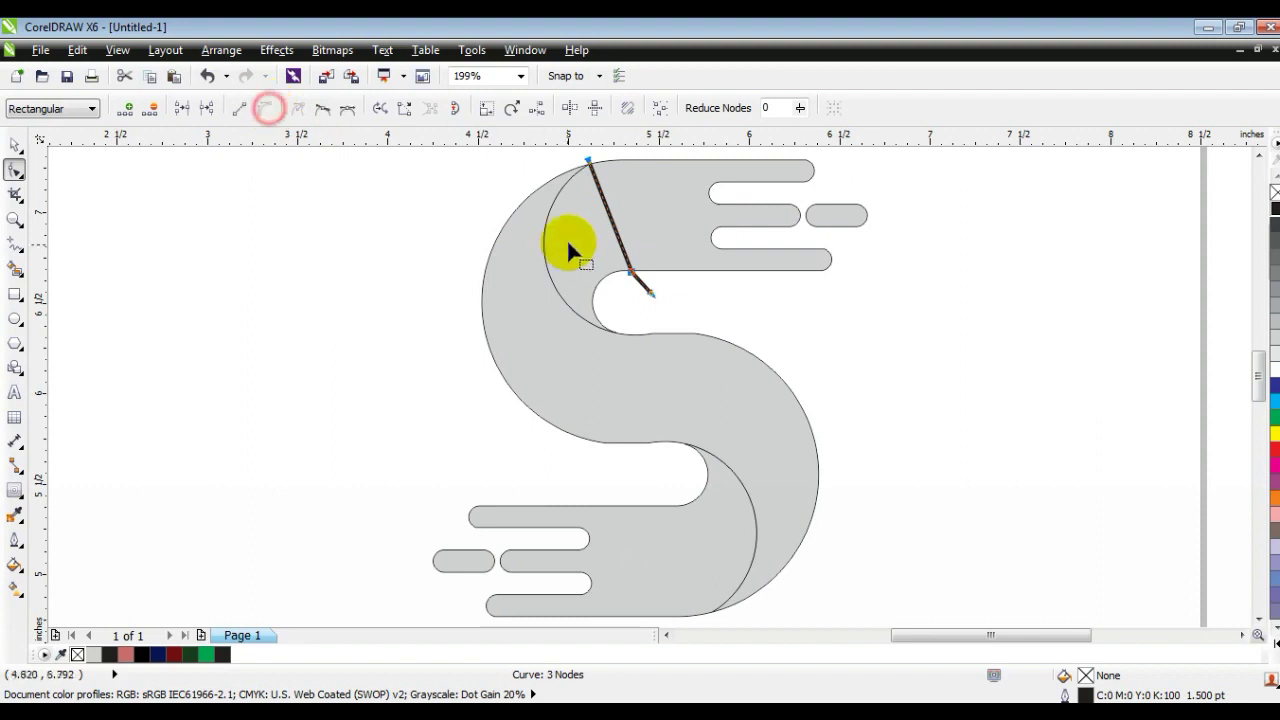
pyautogui.moveTo(611, 237); pyautogui.dragTo(575, 260)
pyautogui.click(589, 218)
pyautogui.click(15, 148)
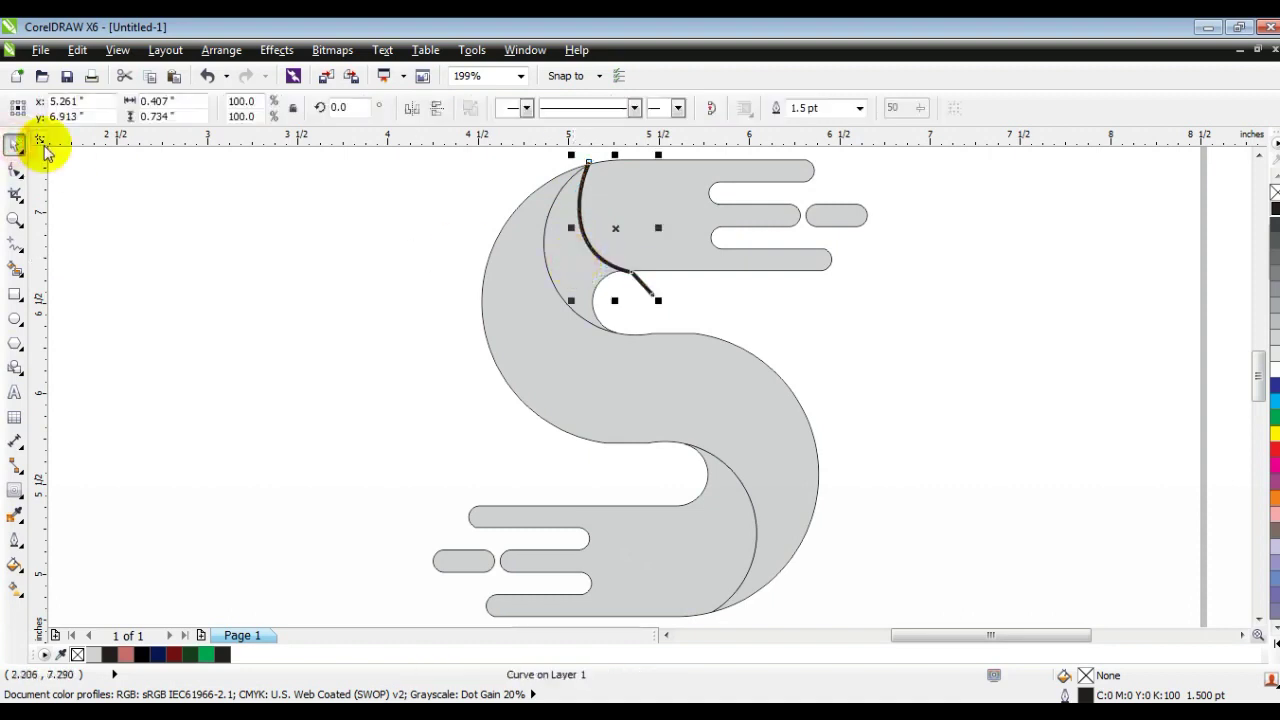
# - Duplicate the bent curve, mirror the copy horizontally and vertically, and place it at the matching spot on the lower hand
pyautogui.press('KP_Add')
pyautogui.click(412, 108)
pyautogui.click(437, 108)
pyautogui.moveTo(615, 224); pyautogui.dragTo(688, 547)
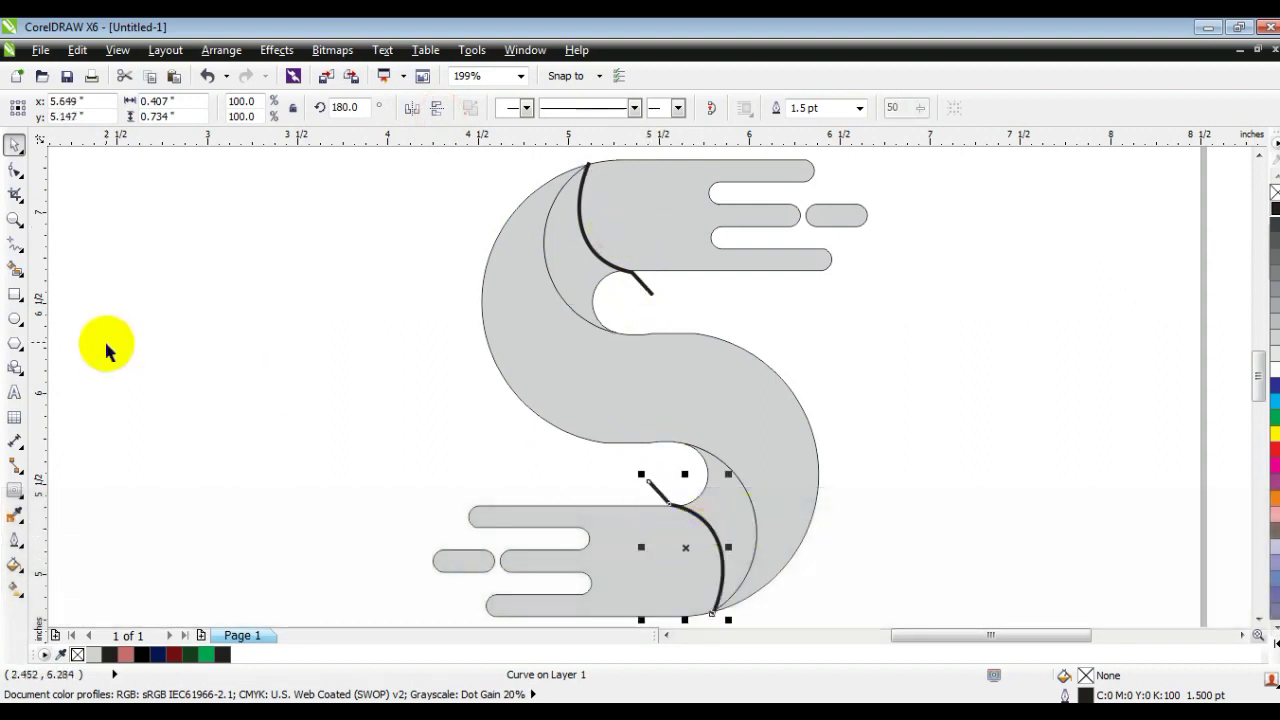
# - Smart-fill the two shadow areas between the bent curves and the S body on the upper and lower hands
pyautogui.click(15, 268)
pyautogui.click(566, 241)
pyautogui.click(708, 497)
# - Delete the bent guide curve on the lower hand
pyautogui.click(15, 143)
pyautogui.click(256, 366)
pyautogui.click(658, 490)
pyautogui.press('Delete')
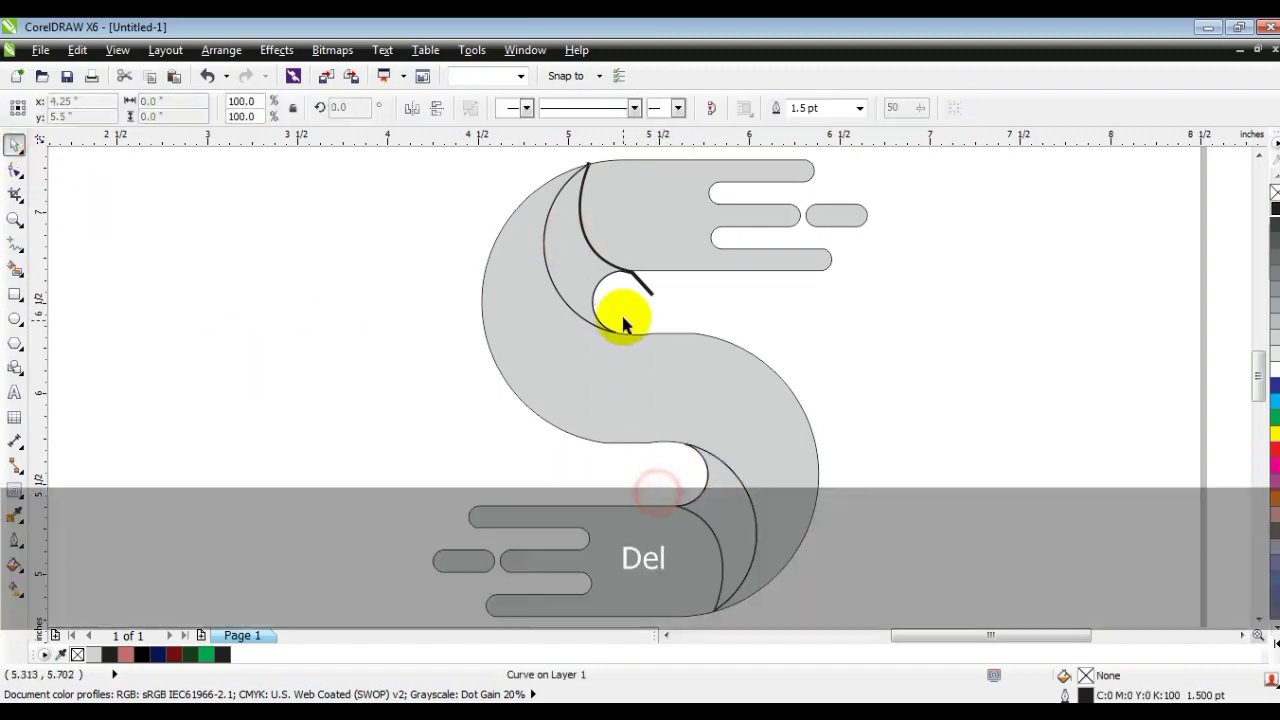
# - Delete the guide curve on the upper hand and fill the upper shadow area with dark navy blue
pyautogui.click(647, 288)
pyautogui.press('Delete')
pyautogui.click(578, 275)
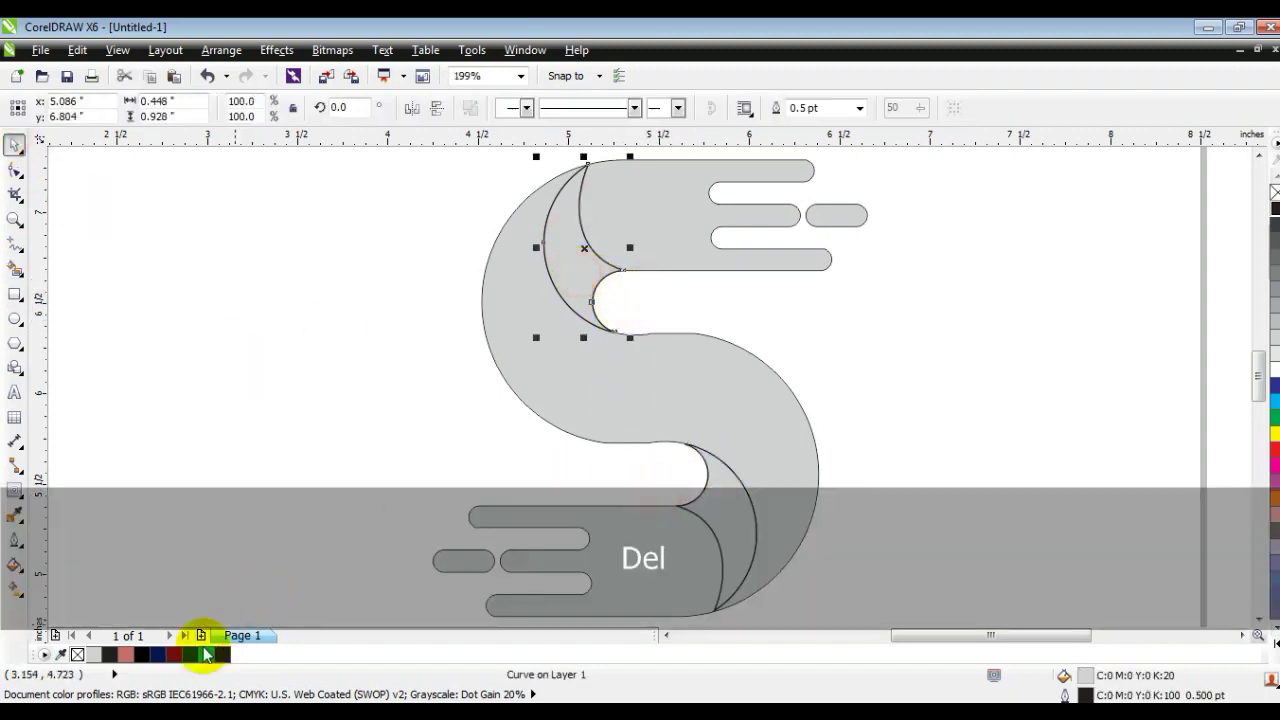
pyautogui.click(158, 654)
# - Give the upper hand a linear fountain fill from dark navy at the shadow side to cyan at the fingers
pyautogui.click(657, 232)
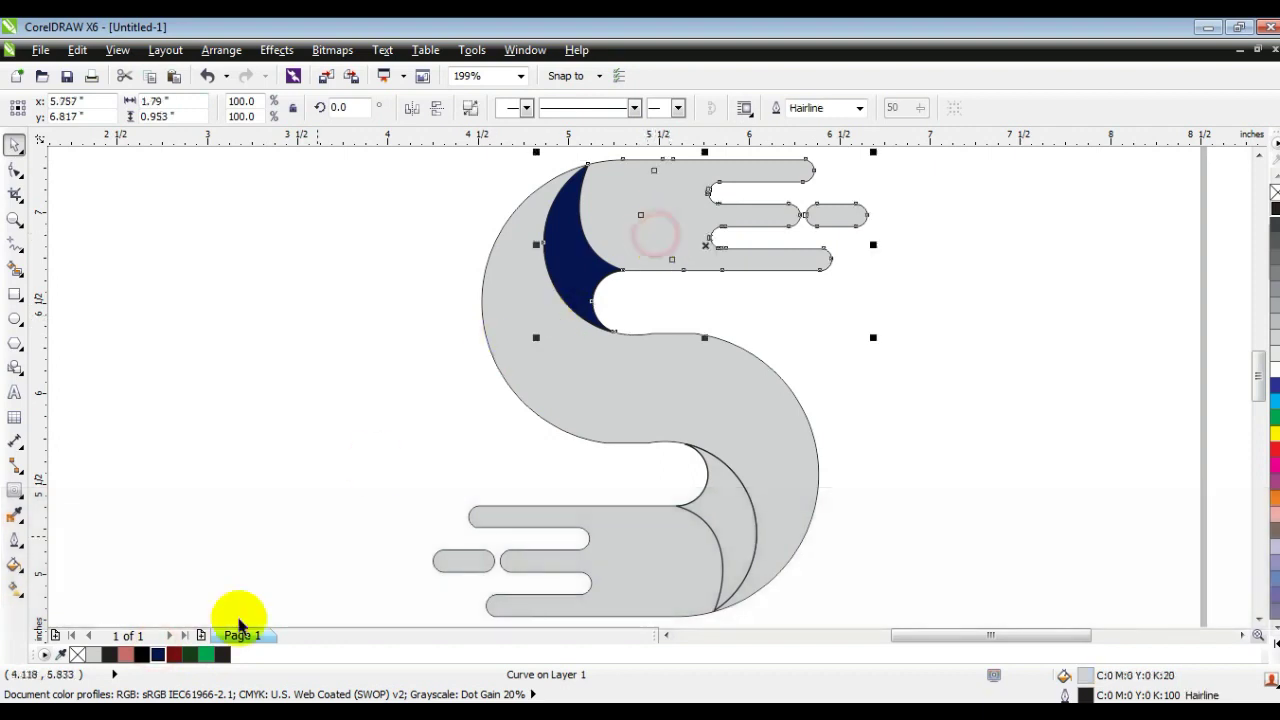
pyautogui.click(158, 654)
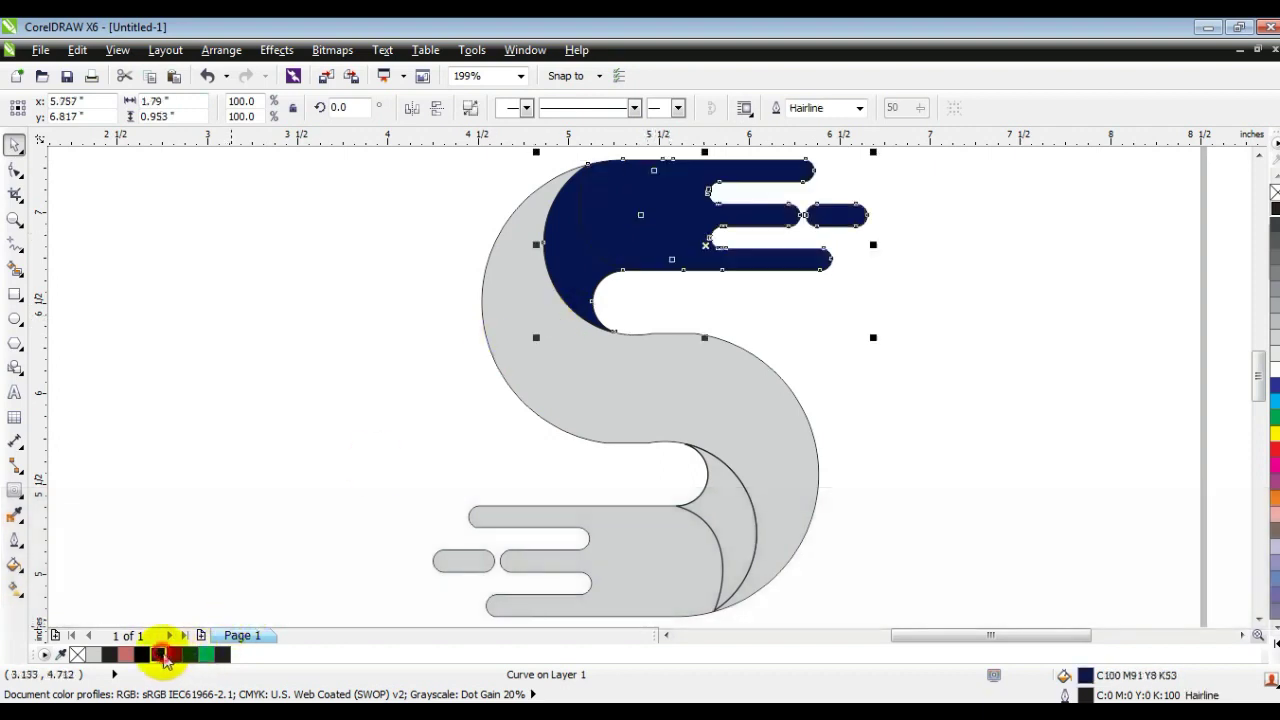
pyautogui.click(14, 589)
pyautogui.moveTo(528, 241); pyautogui.dragTo(882, 213)
pyautogui.moveTo(1262, 394); pyautogui.dragTo(880, 214)
pyautogui.moveTo(528, 241); pyautogui.dragTo(470, 257)
pyautogui.moveTo(880, 214); pyautogui.dragTo(808, 214)
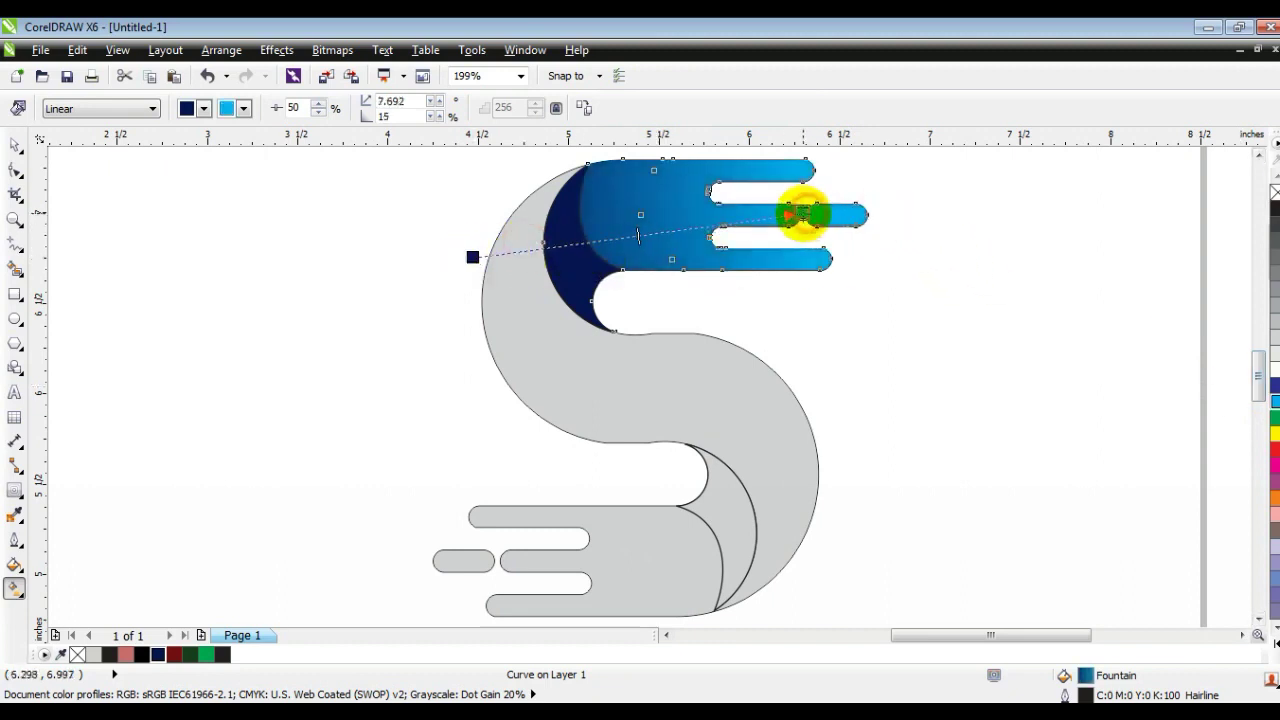
# - Remove the outlines of the upper hand and its navy shadow area
pyautogui.click(15, 146)
pyautogui.click(712, 325)
pyautogui.click(592, 271)
pyautogui.keyDown('shift'); pyautogui.click(647, 239); pyautogui.keyUp('shift')
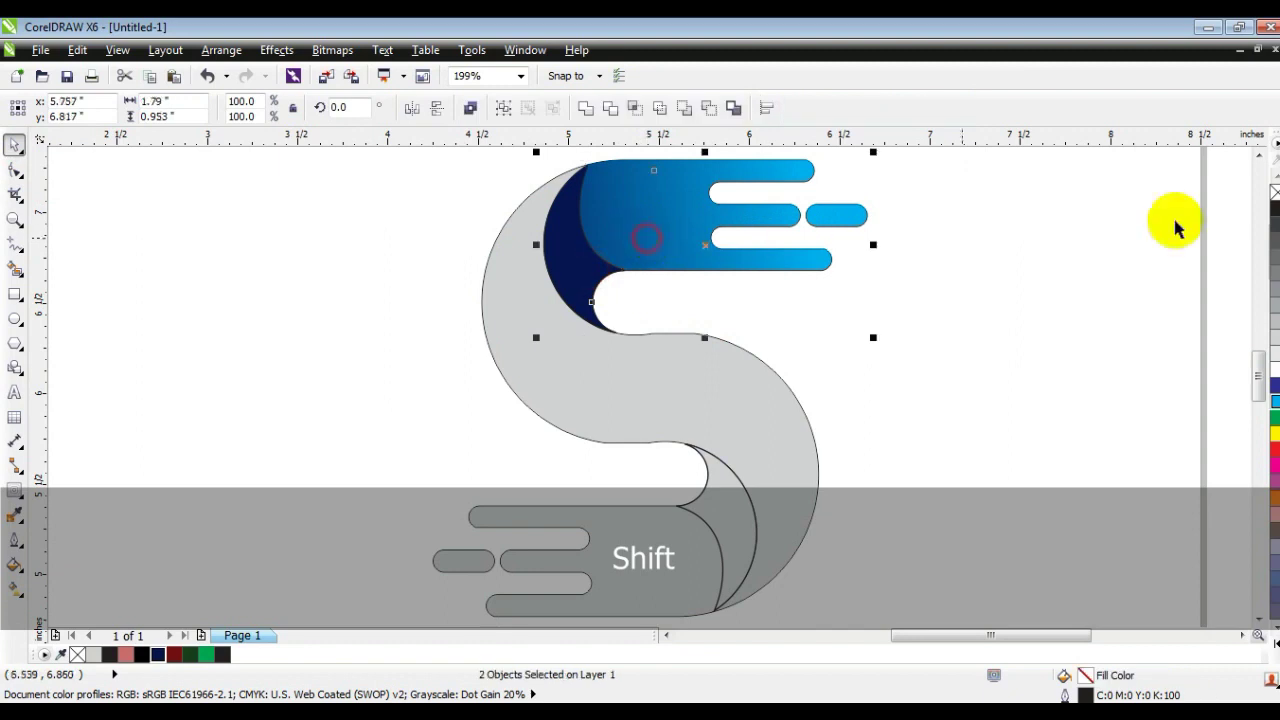
pyautogui.click(1034, 283)
pyautogui.press('F3')
pyautogui.click(838, 393)
pyautogui.press('Escape')
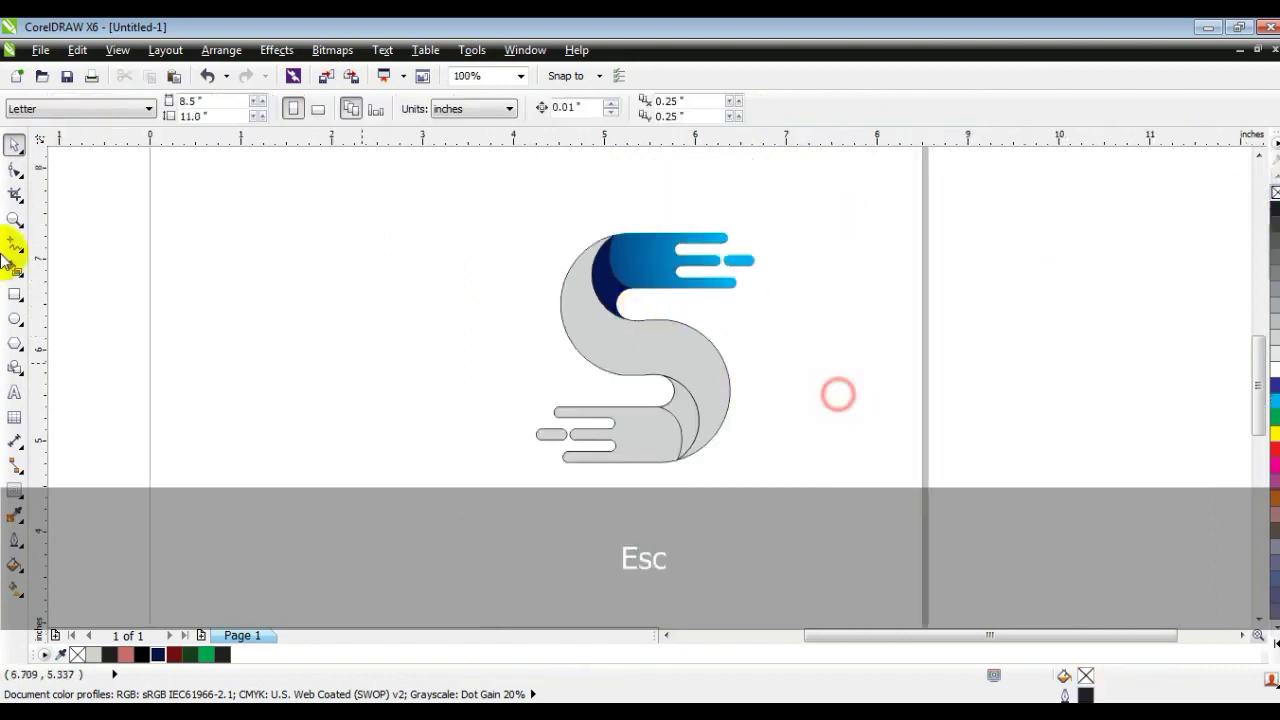
# - Fill the shadow area of the lower hand with red and remove its outline
pyautogui.click(15, 219)
pyautogui.moveTo(474, 211); pyautogui.dragTo(871, 471)
pyautogui.click(15, 146)
pyautogui.click(617, 490)
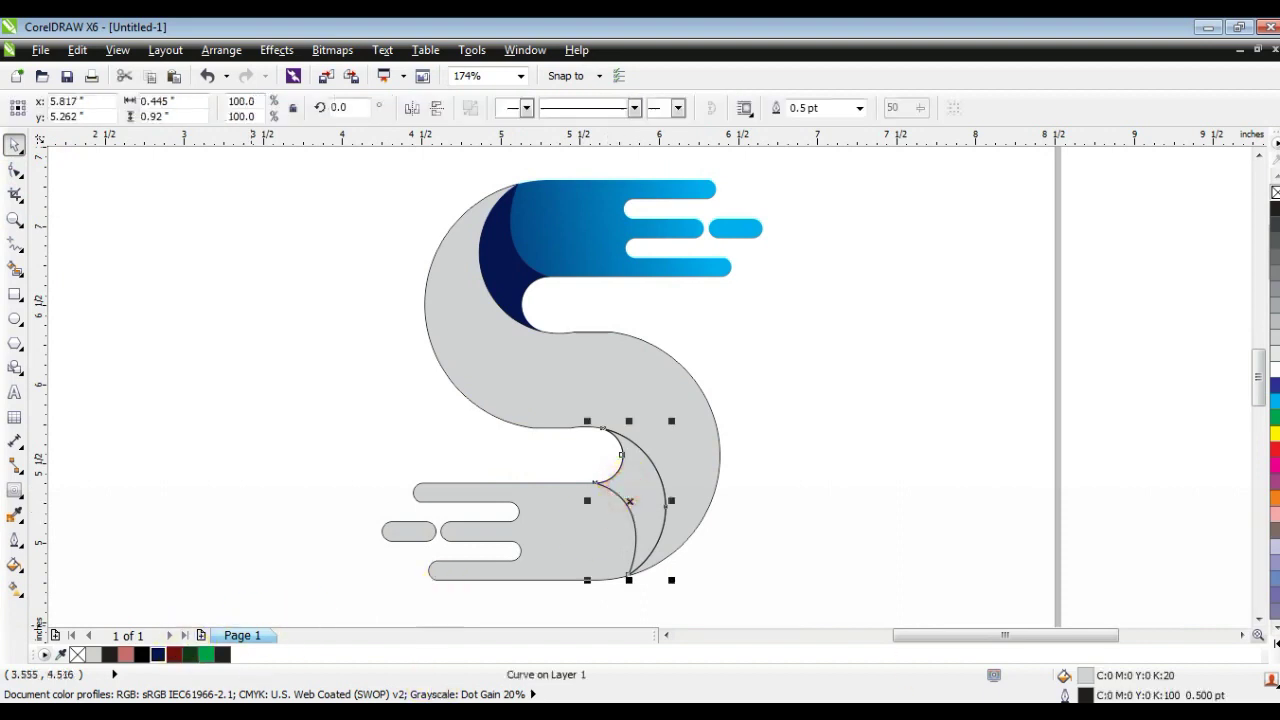
pyautogui.click(1275, 450)
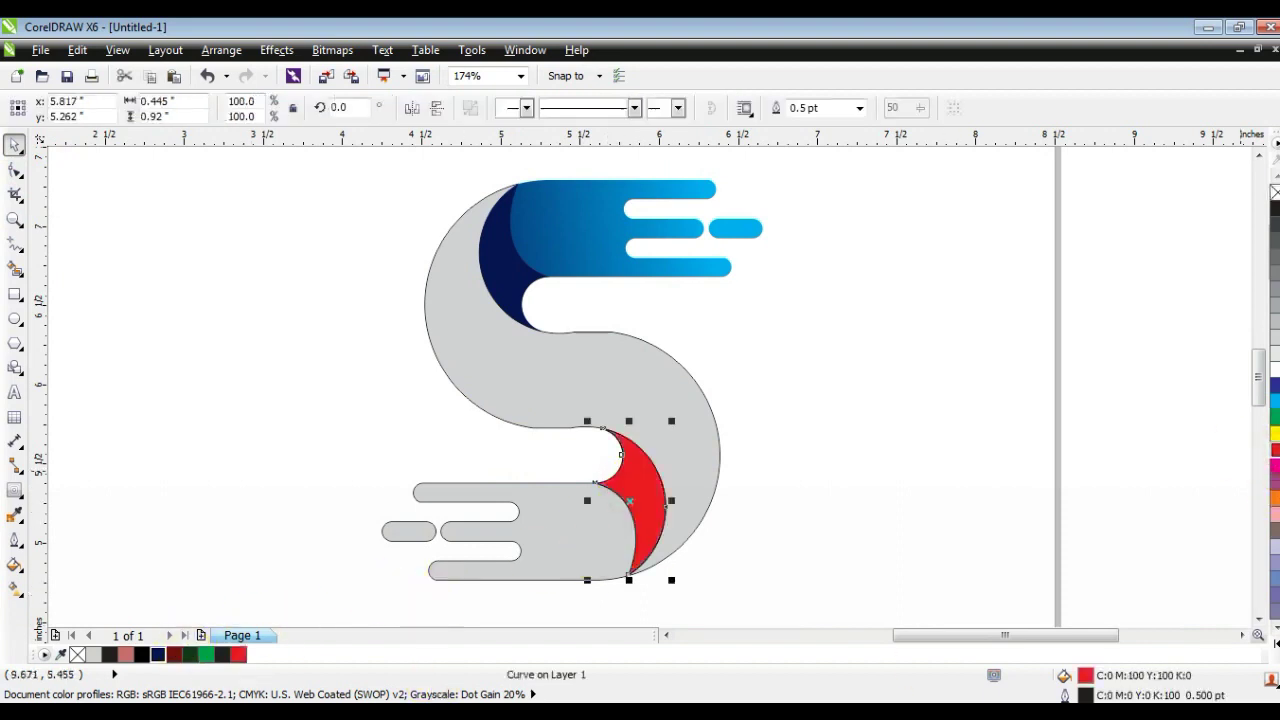
pyautogui.keyDown('ctrl'); pyautogui.click(236, 657); pyautogui.keyUp('ctrl')
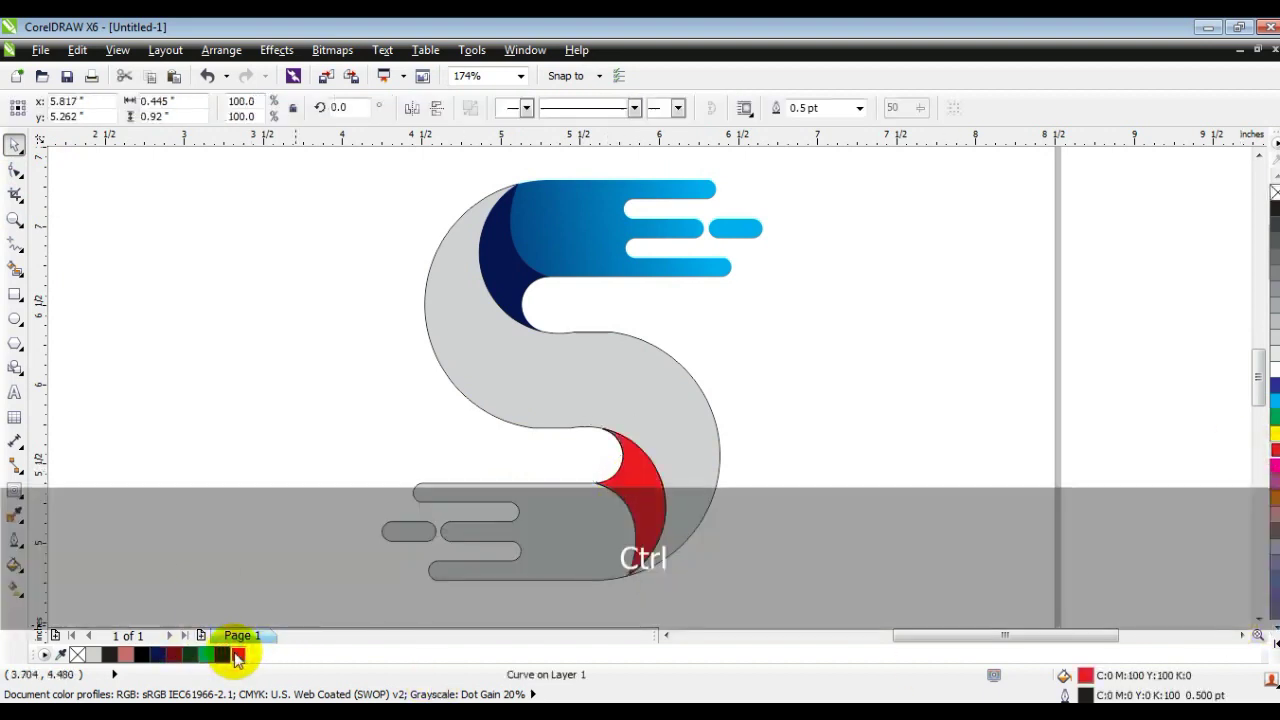
pyautogui.rightClick(1275, 192)
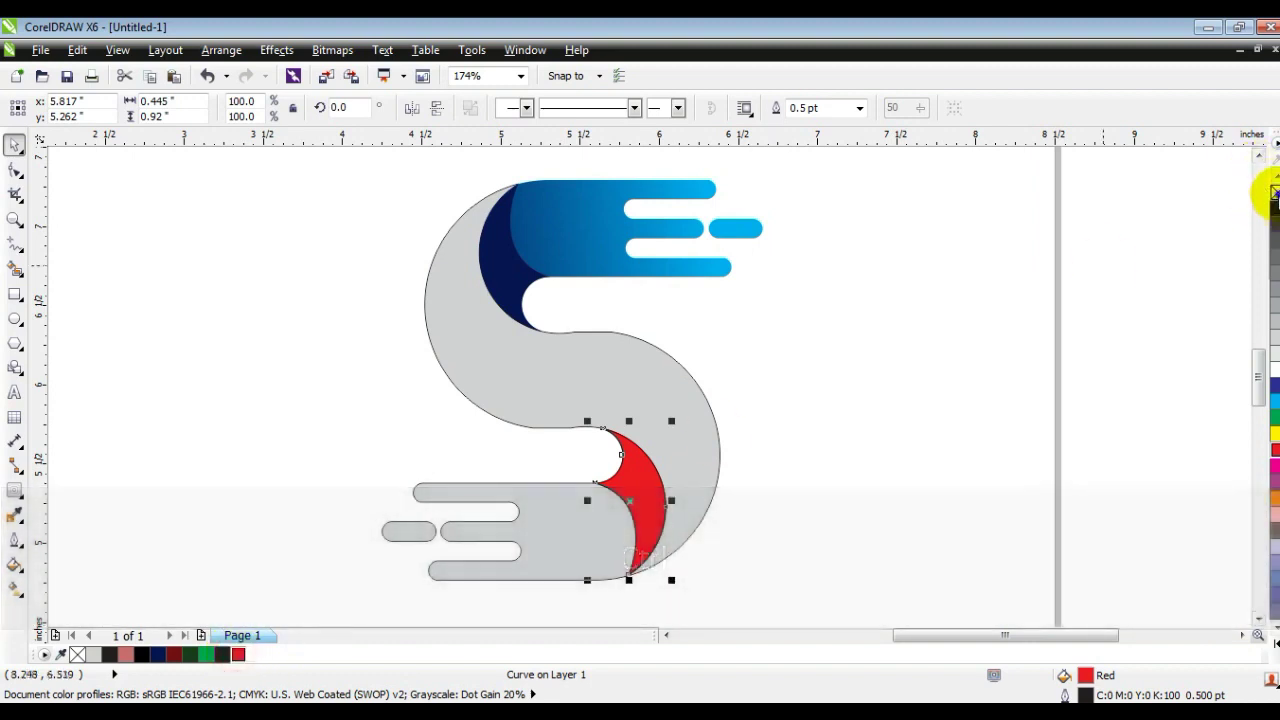
pyautogui.click(1061, 328)
# - Give the lower hand a linear fountain fill from red beyond the shadow side to orange at the fingers
pyautogui.click(586, 503)
pyautogui.click(238, 654)
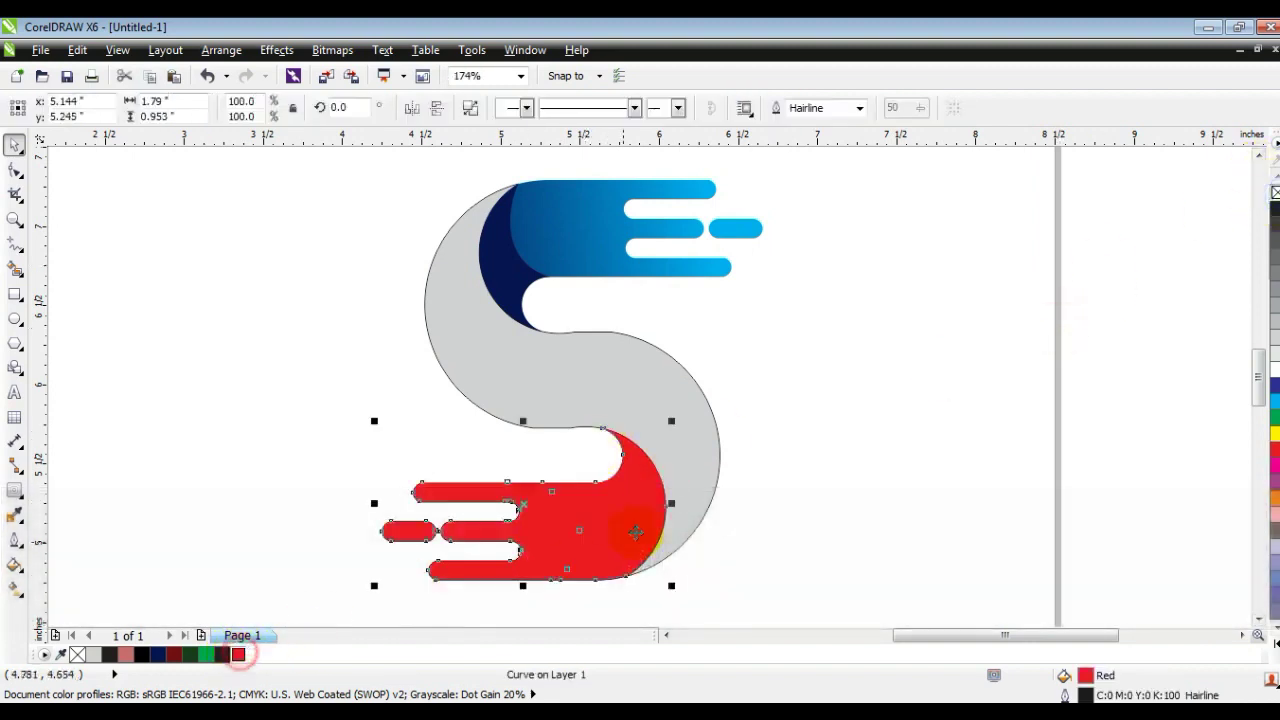
pyautogui.press('g')
pyautogui.moveTo(530, 526); pyautogui.dragTo(477, 523)
pyautogui.moveTo(1275, 498); pyautogui.dragTo(478, 524)
pyautogui.moveTo(611, 523); pyautogui.dragTo(792, 497)
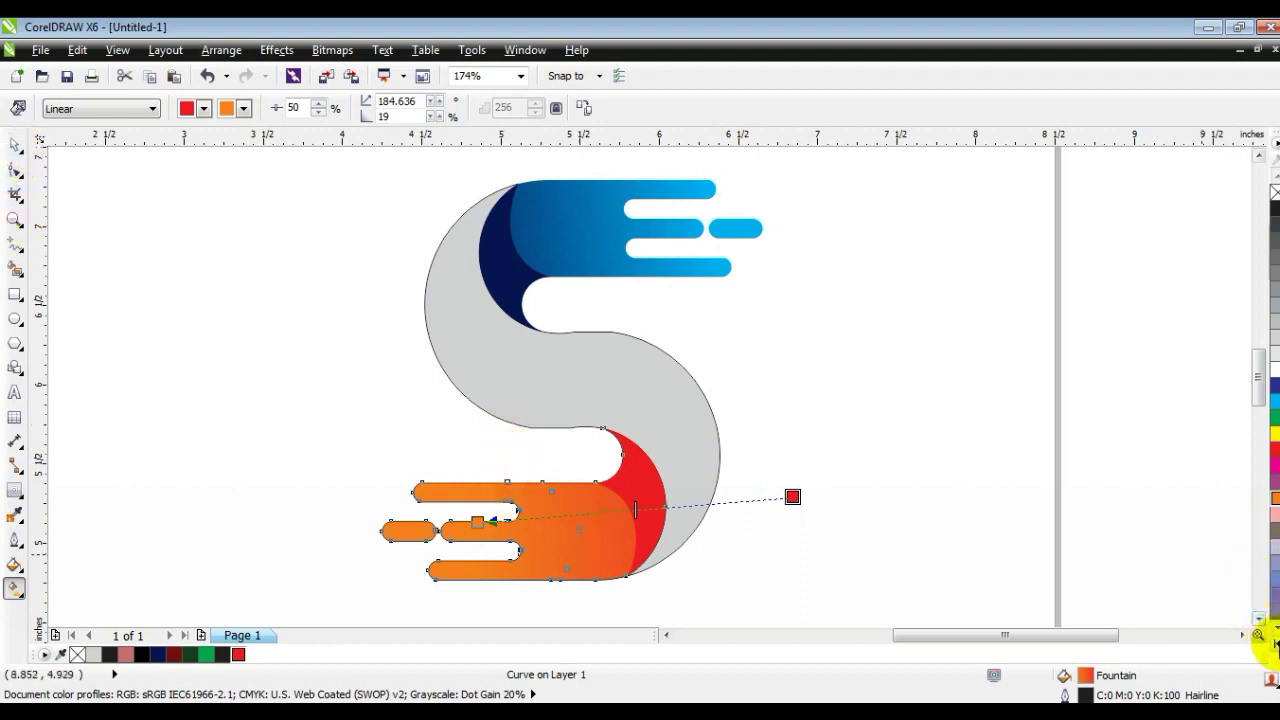
# - Change the finger end of the lower hand's gradient to golden yellow and pull its red end closer to the hand
pyautogui.click(1275, 645)
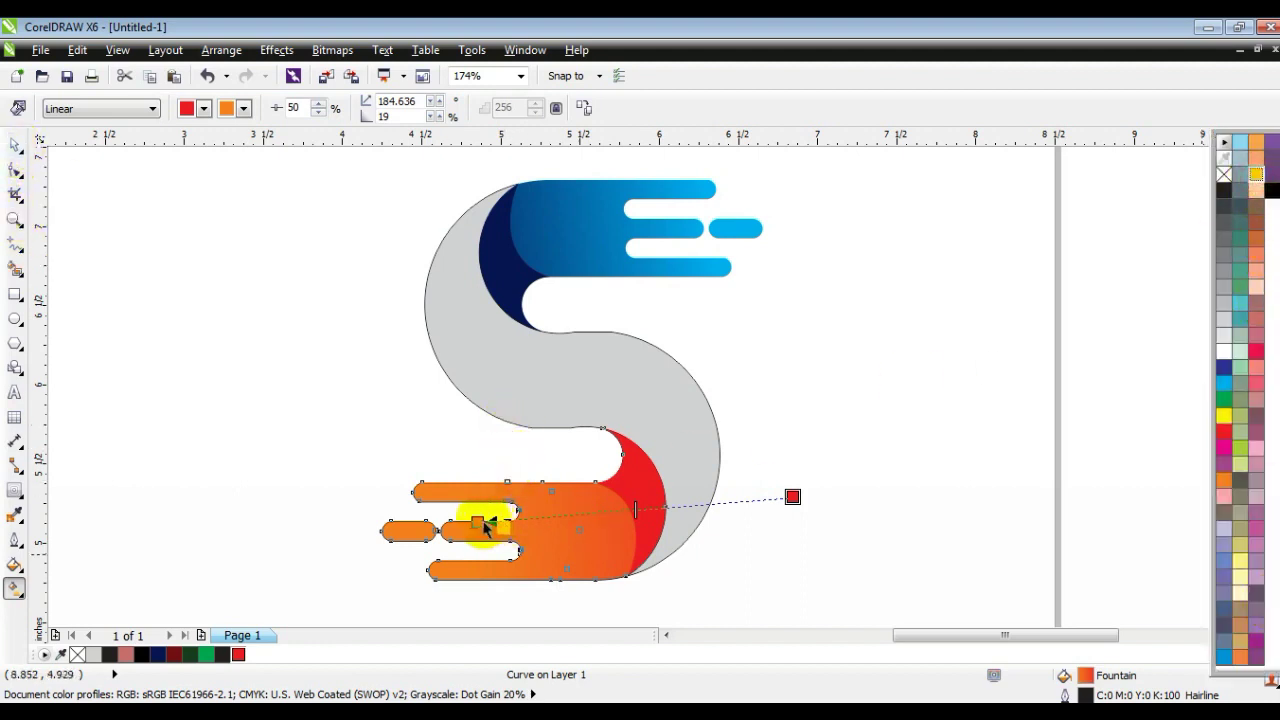
pyautogui.moveTo(486, 527); pyautogui.dragTo(479, 522)
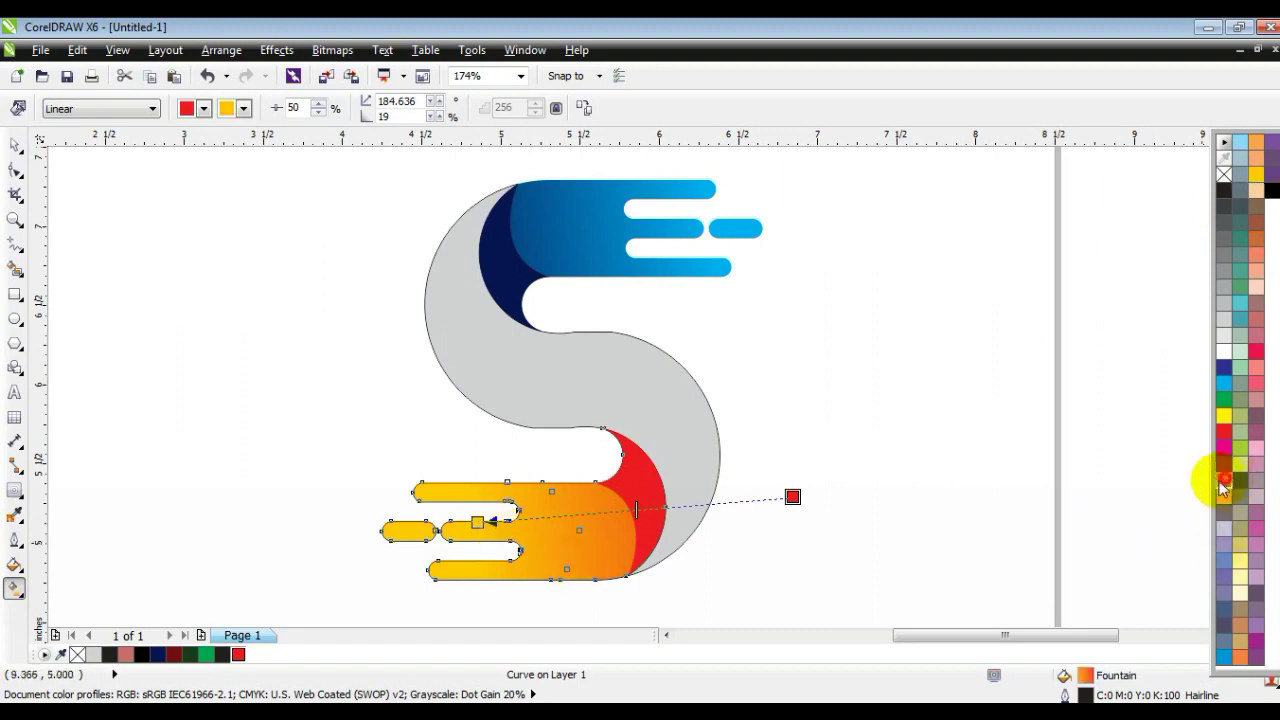
pyautogui.moveTo(792, 496); pyautogui.dragTo(713, 512)
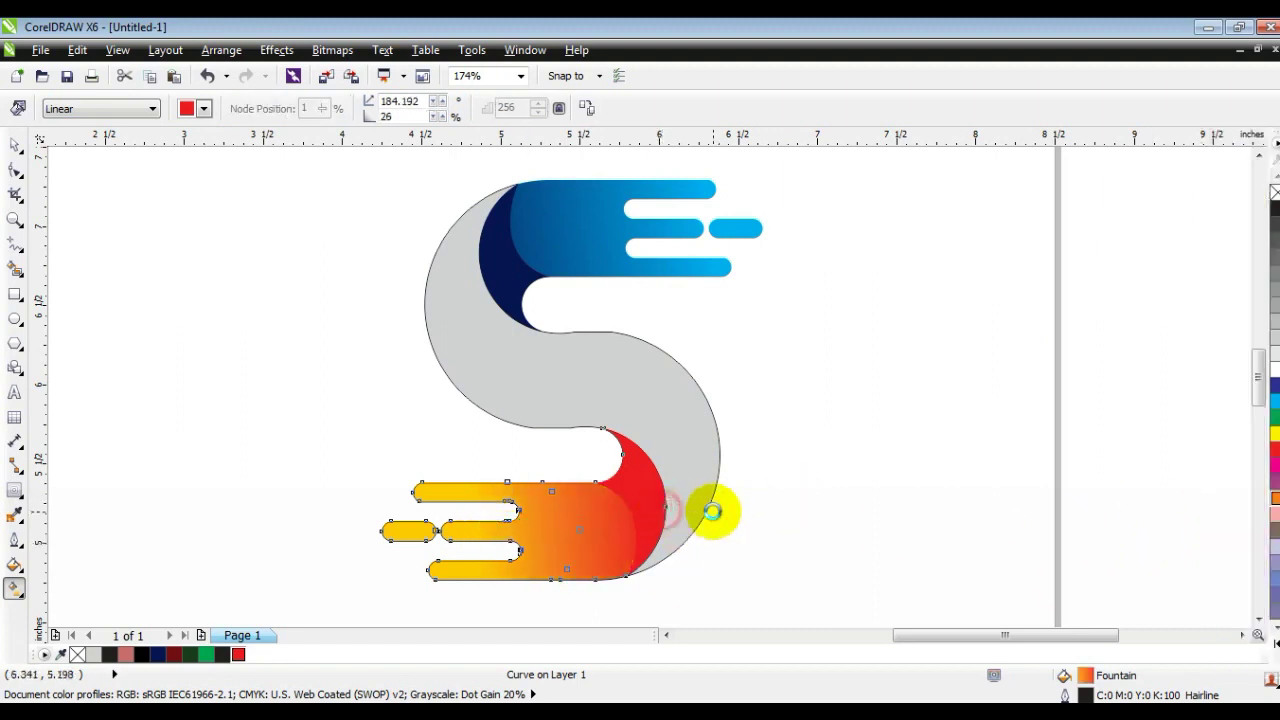
pyautogui.click(15, 145)
pyautogui.click(100, 300)
pyautogui.click(297, 322)
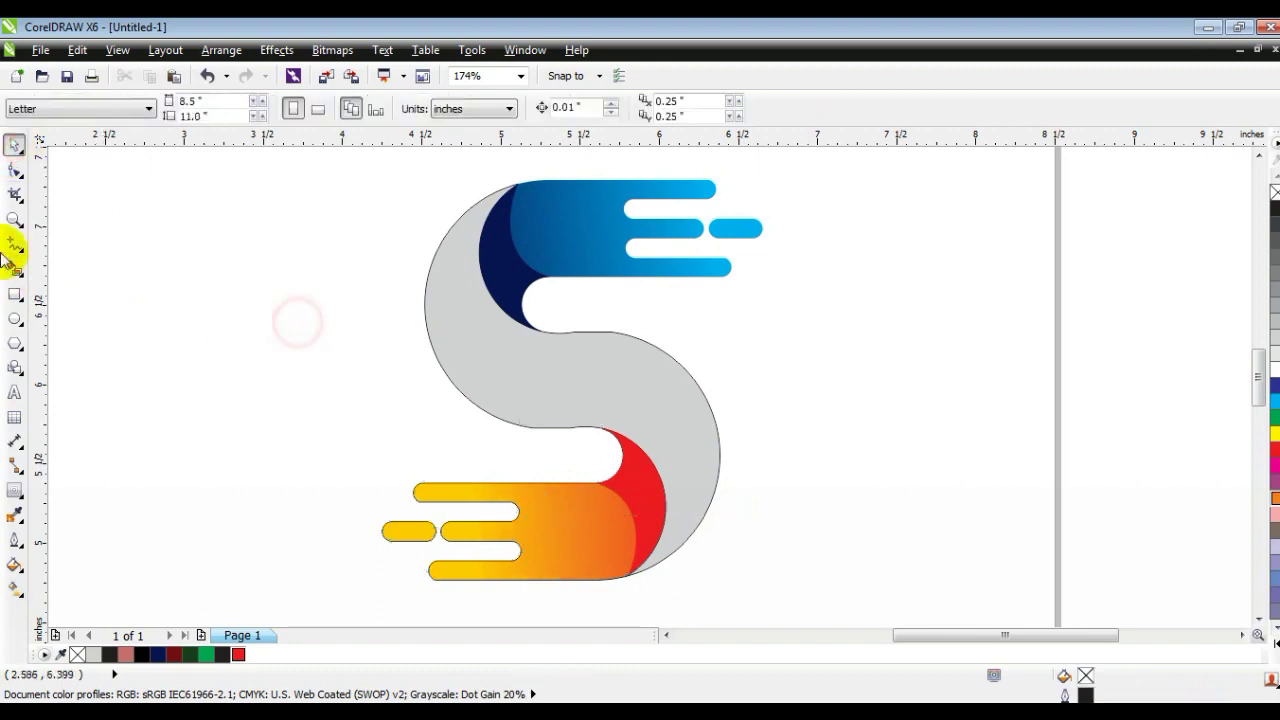
# - Draw a two-segment line from the top of the S, across its body, into the notch above the lower hand
pyautogui.click(13, 247)
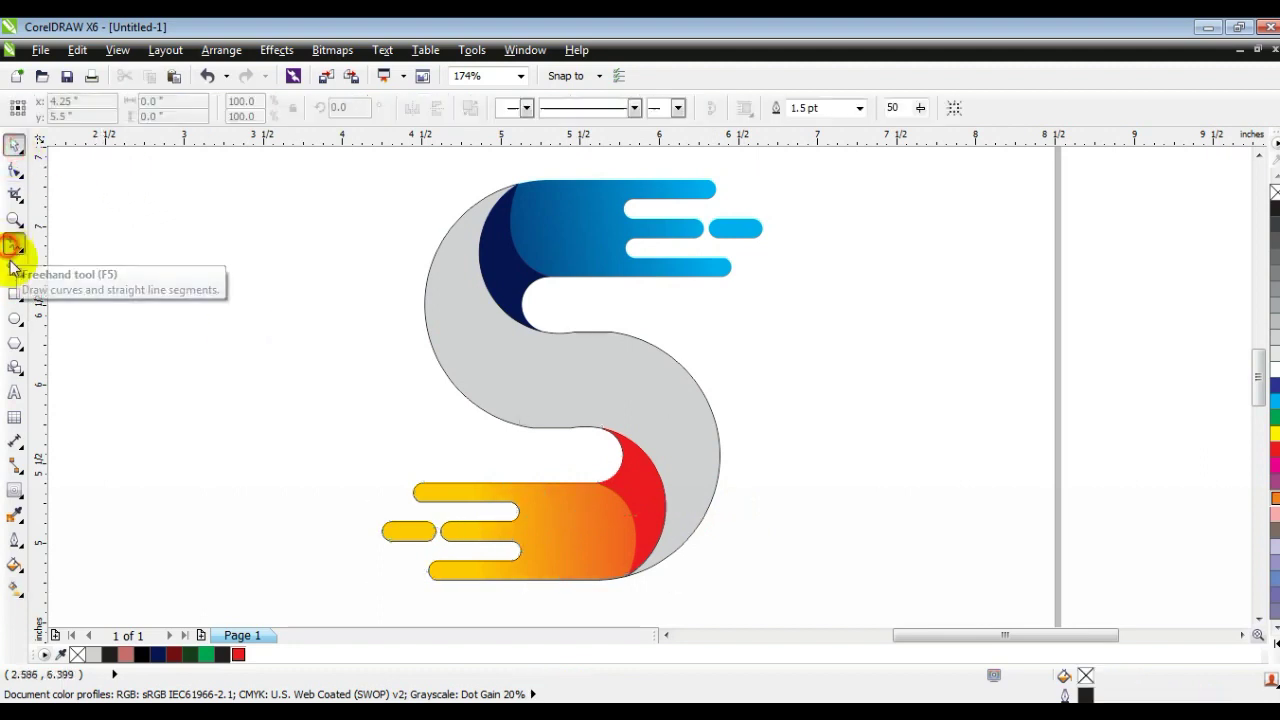
pyautogui.click(510, 185)
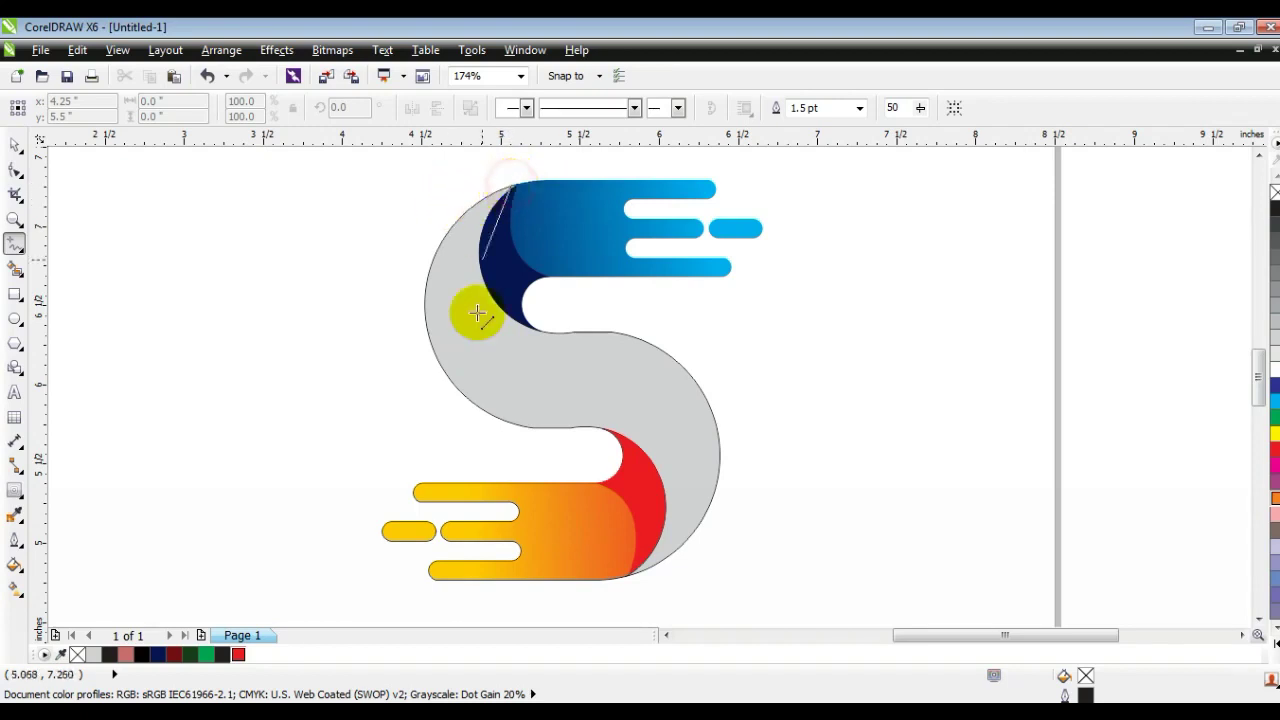
pyautogui.click(578, 433)
pyautogui.click(580, 462)
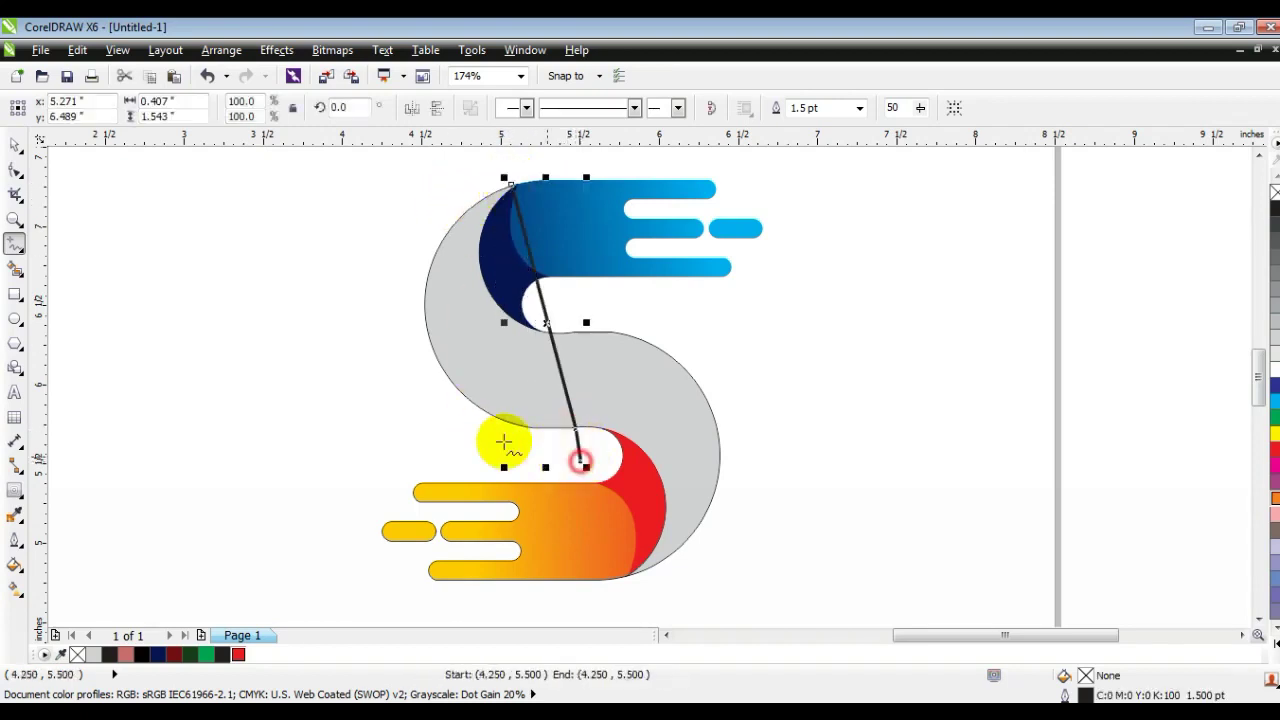
# - Convert the new line to curves and bend its long segment to follow the outer edge of the upper S bend
pyautogui.click(18, 172)
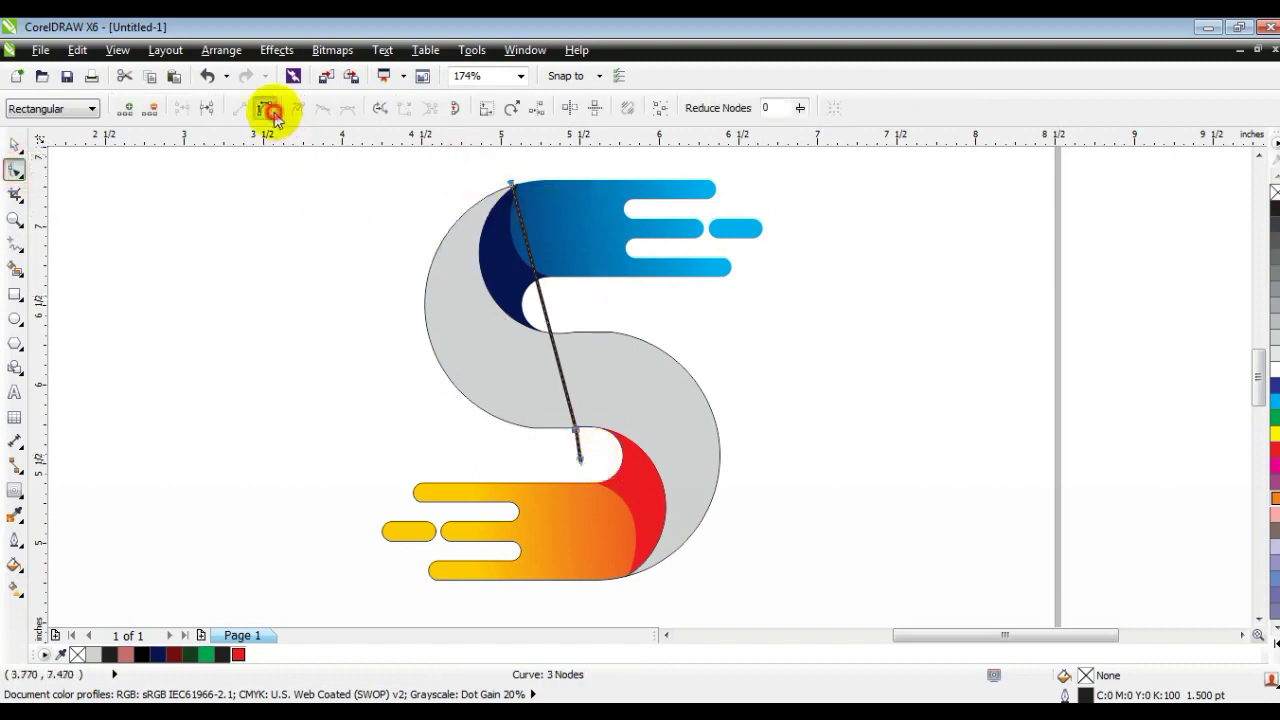
pyautogui.moveTo(548, 315); pyautogui.dragTo(462, 290)
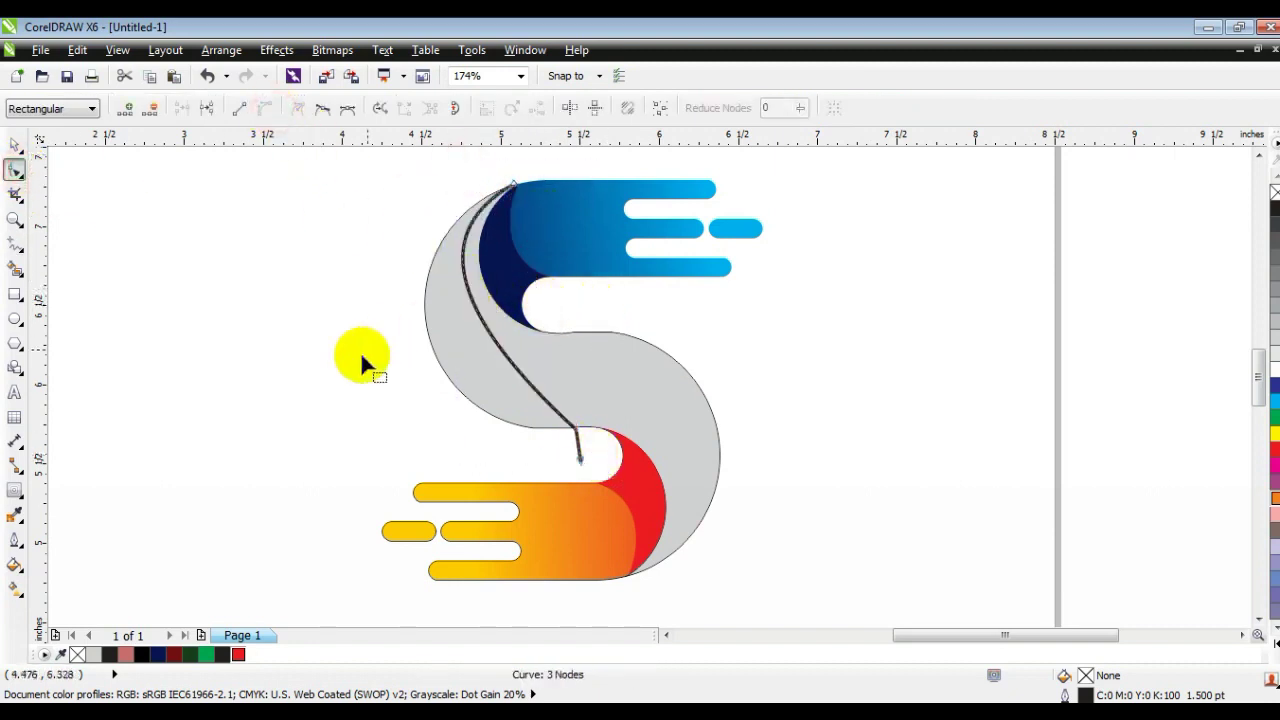
pyautogui.moveTo(448, 316); pyautogui.dragTo(419, 391)
pyautogui.moveTo(431, 232); pyautogui.dragTo(431, 225)
pyautogui.click(15, 146)
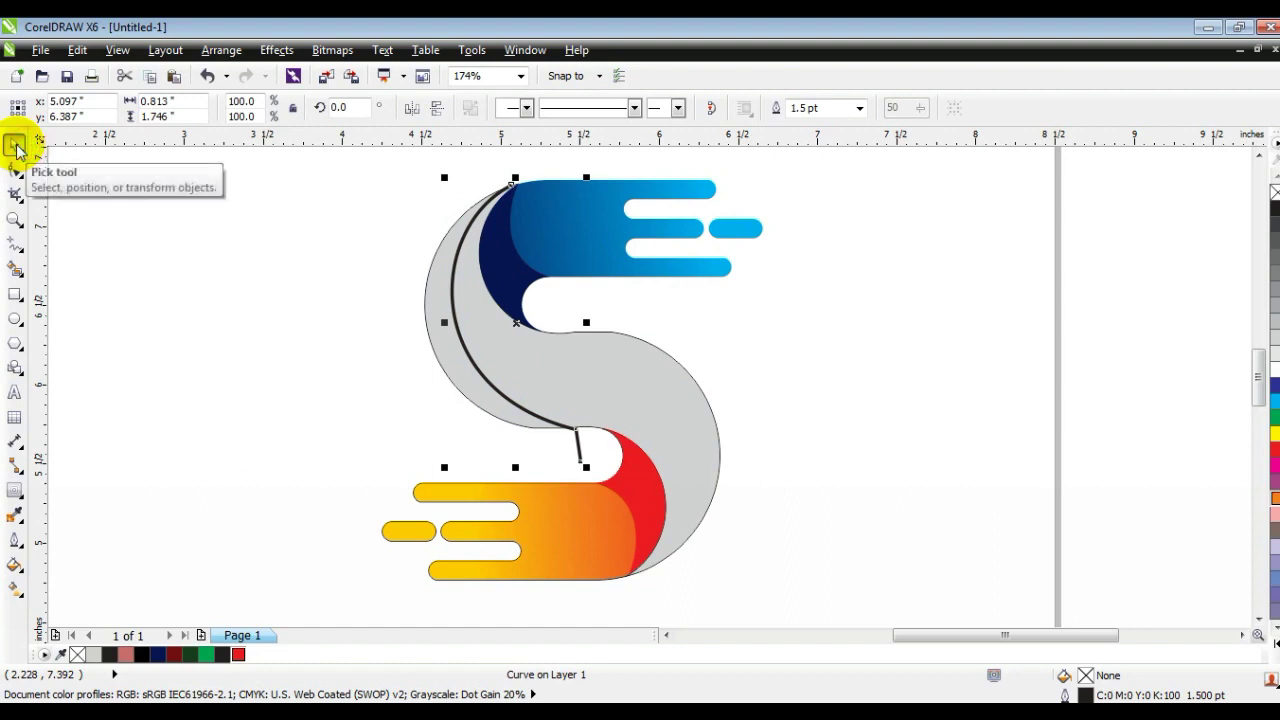
# - Duplicate the bent curve, mirror the copy horizontally and vertically, and place it along the outer edge of the lower S bend
pyautogui.press('KP_Add')
pyautogui.click(412, 107)
pyautogui.click(437, 107)
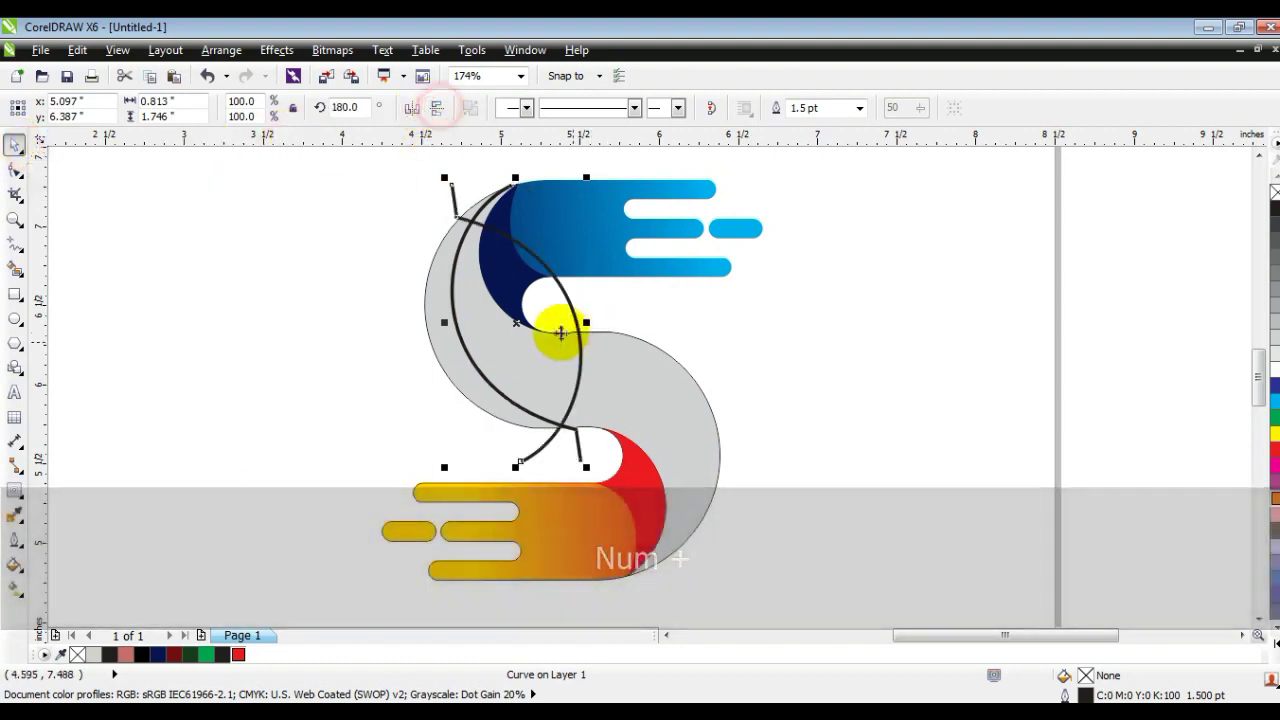
pyautogui.moveTo(516, 320); pyautogui.dragTo(636, 434)
pyautogui.click(787, 455)
# - Smart-fill the two outer crescents between the guide curves and the S edge with 30% black
pyautogui.click(14, 268)
pyautogui.click(205, 108)
pyautogui.click(200, 131)
pyautogui.click(443, 295)
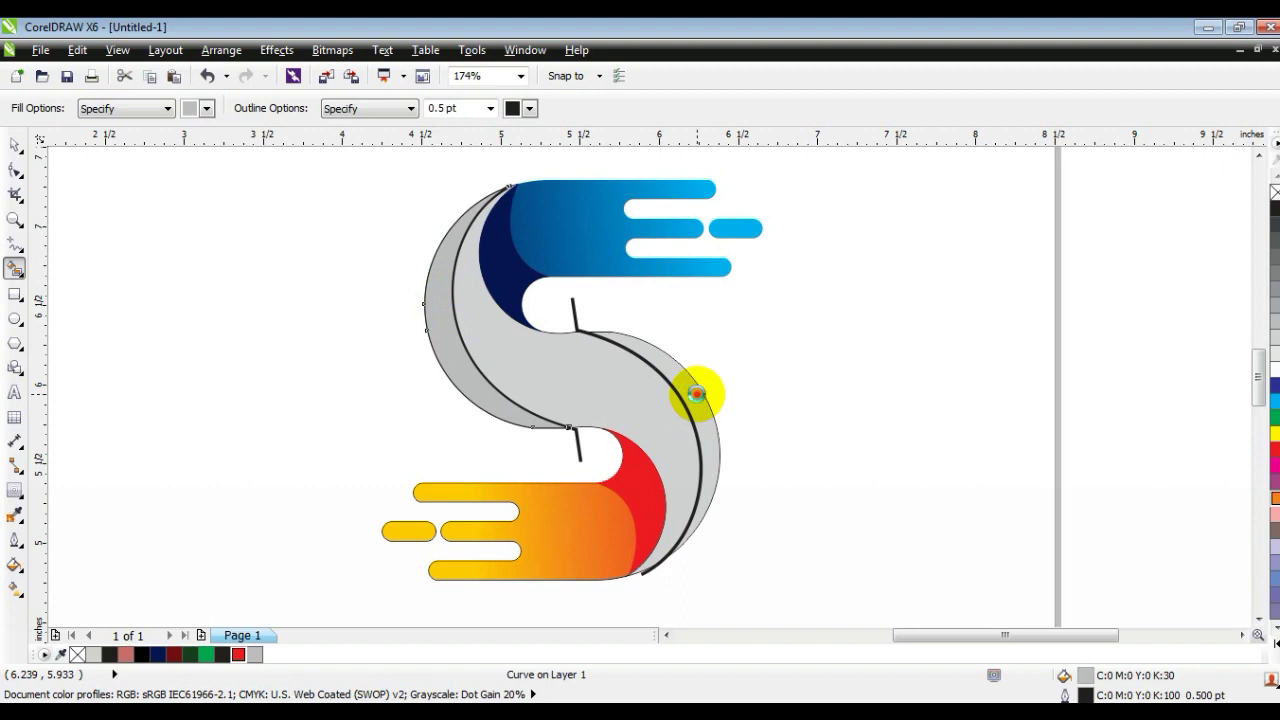
pyautogui.click(697, 393)
# - Delete both guide curves from the S body
pyautogui.click(16, 140)
pyautogui.click(134, 255)
pyautogui.click(575, 452)
pyautogui.press('Delete')
pyautogui.click(578, 305)
pyautogui.press('Delete')
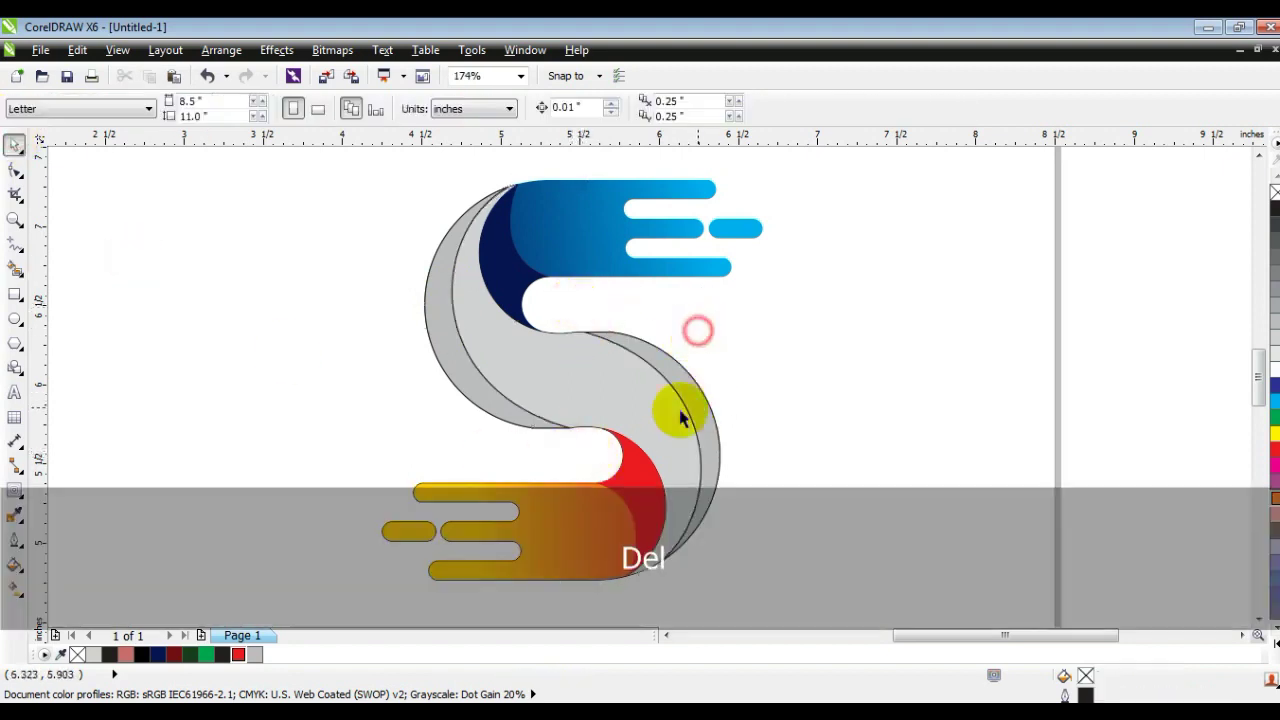
# - Fill the outer crescent of the lower S bend with lime green (C40 Y100) and remove its outline
pyautogui.click(686, 390)
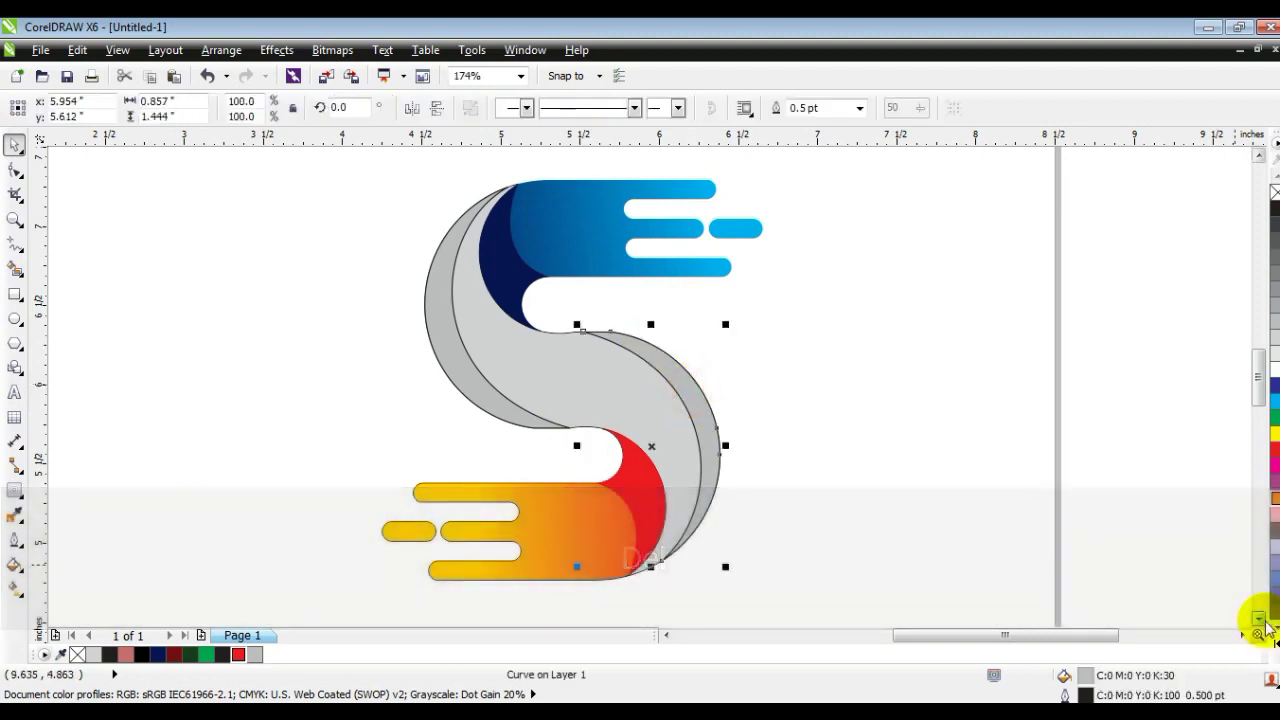
pyautogui.click(1260, 620)
pyautogui.click(1240, 448)
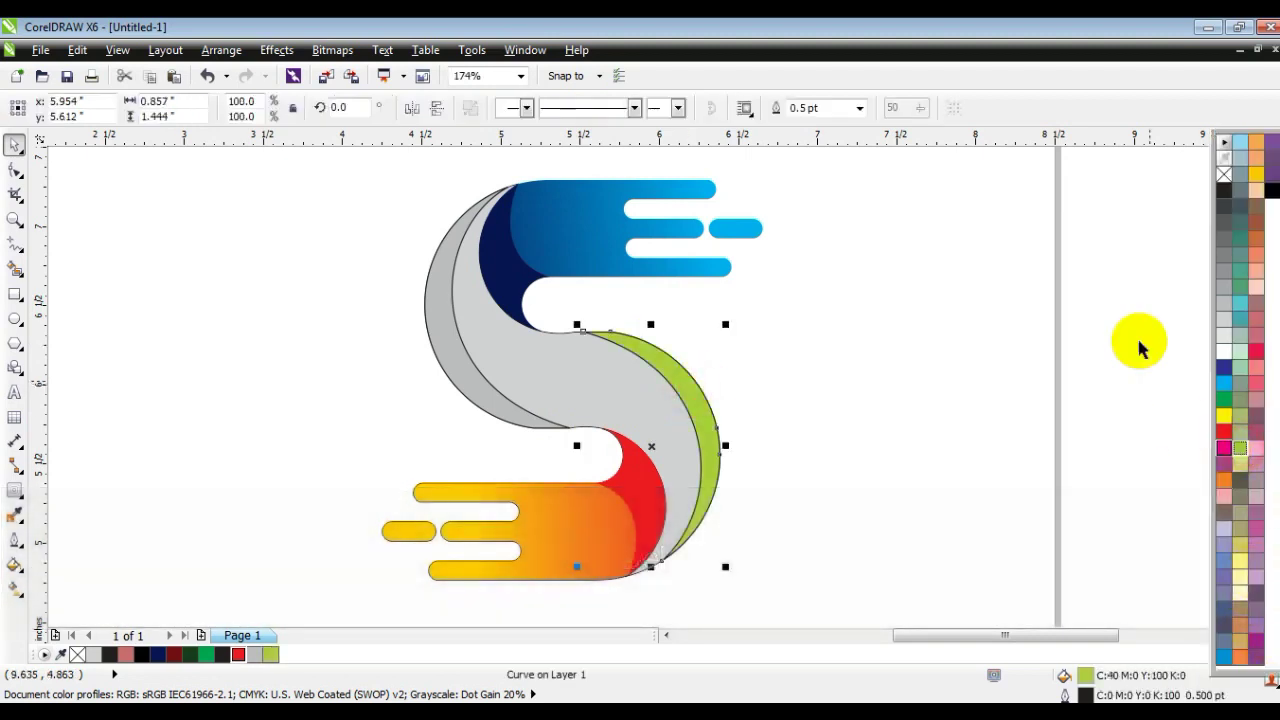
pyautogui.rightClick(1224, 174)
# - Fill the outer crescent of the upper S bend with dark green and remove its outline
pyautogui.click(470, 372)
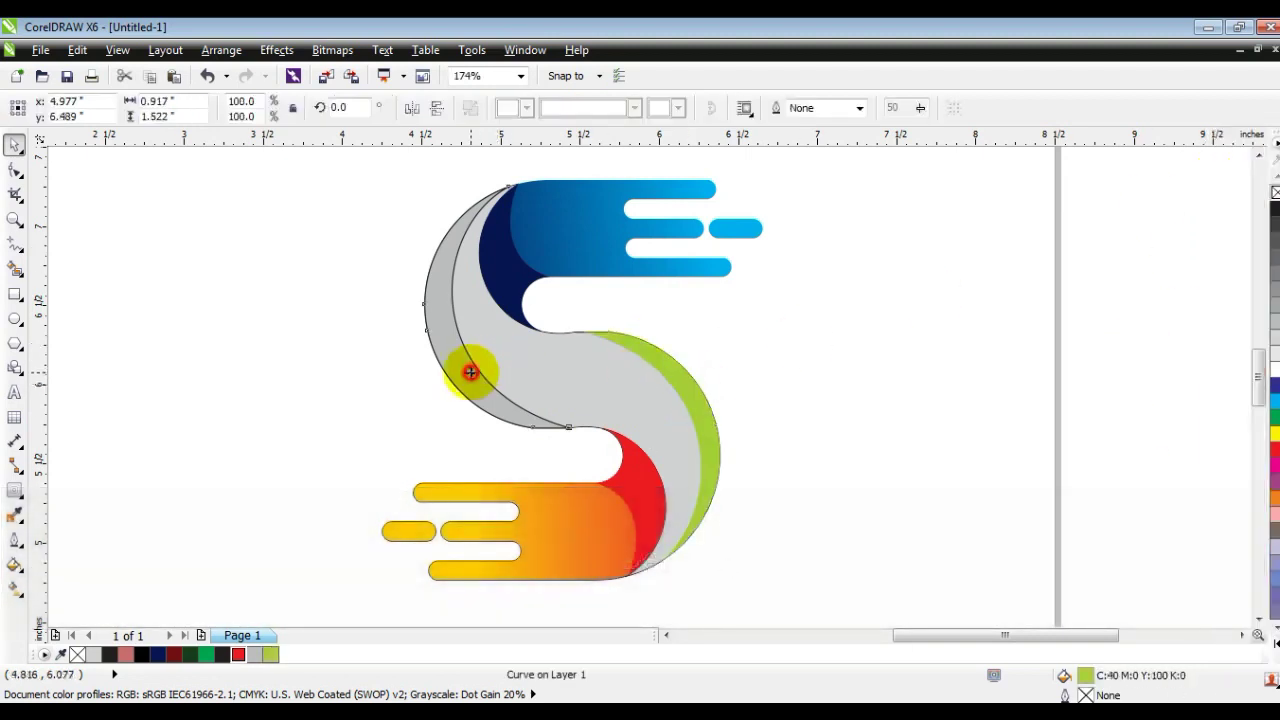
pyautogui.click(196, 655)
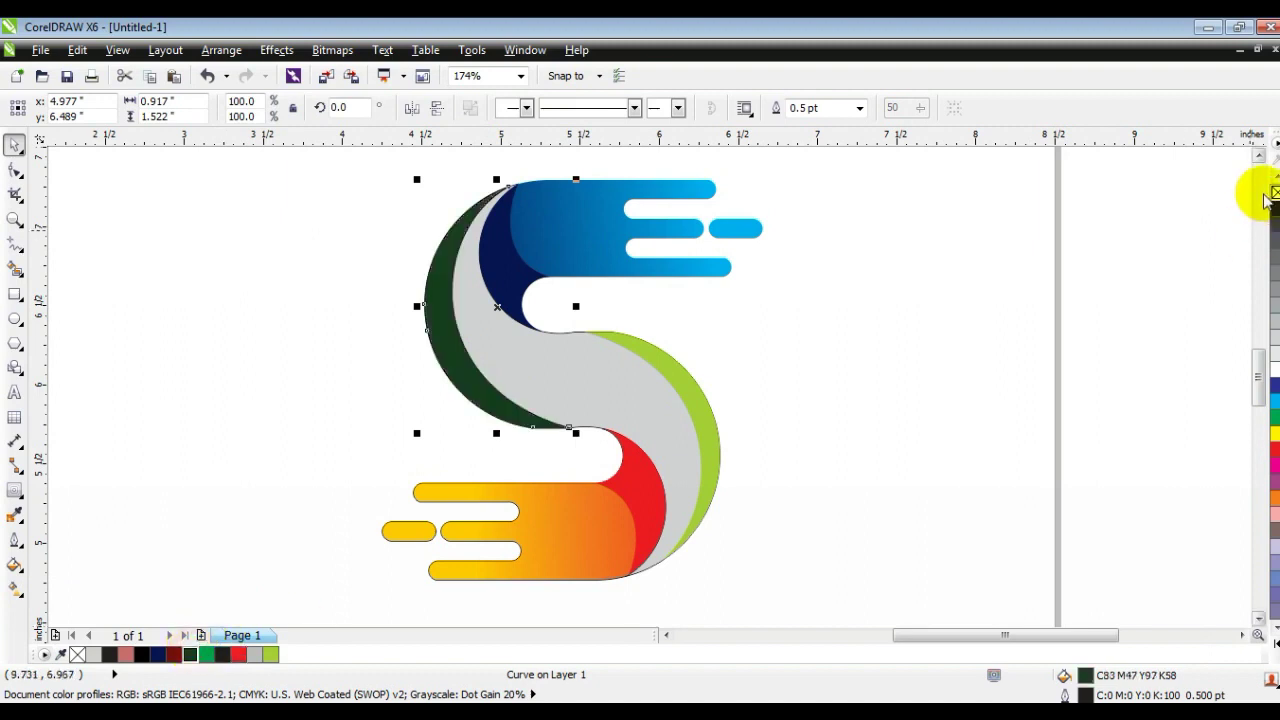
pyautogui.click(1057, 304)
# - Give the S body a diagonal linear fountain fill from dark green above the upper bend to bright green at the lower bend
pyautogui.click(560, 398)
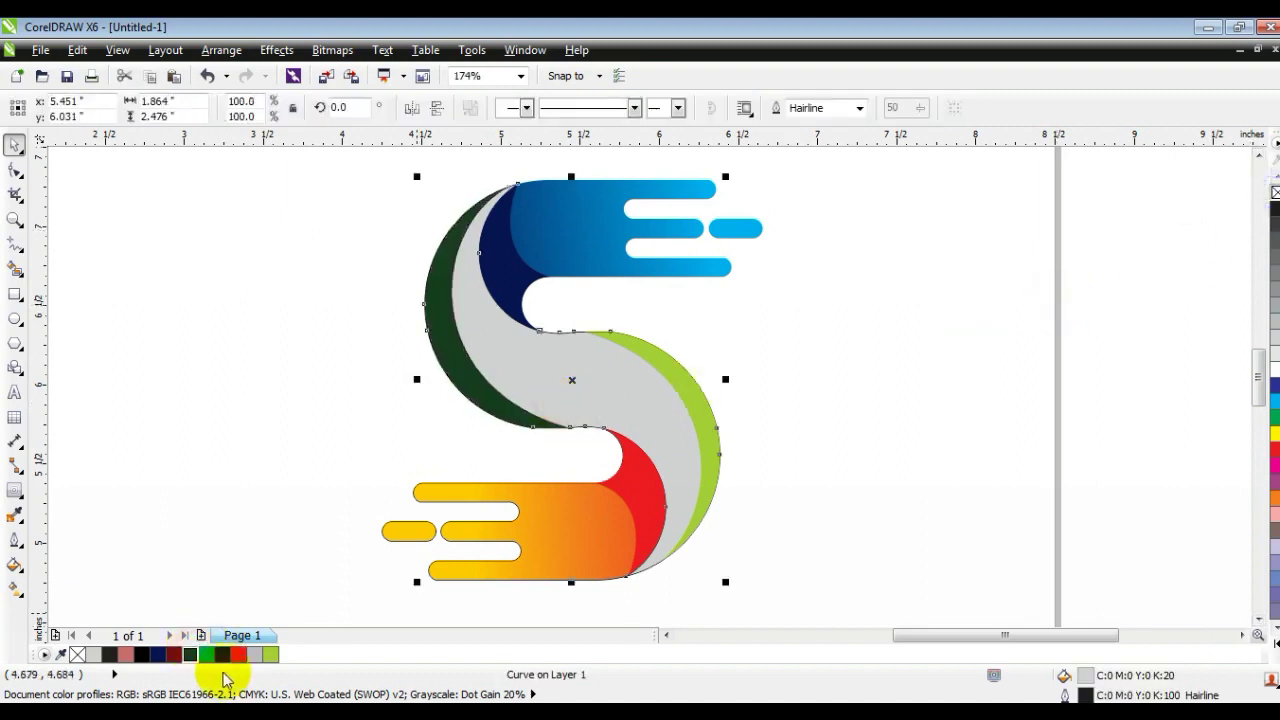
pyautogui.click(196, 655)
pyautogui.press('g')
pyautogui.moveTo(470, 290); pyautogui.dragTo(713, 519)
pyautogui.moveTo(206, 656); pyautogui.dragTo(714, 522)
pyautogui.moveTo(476, 296); pyautogui.dragTo(351, 152)
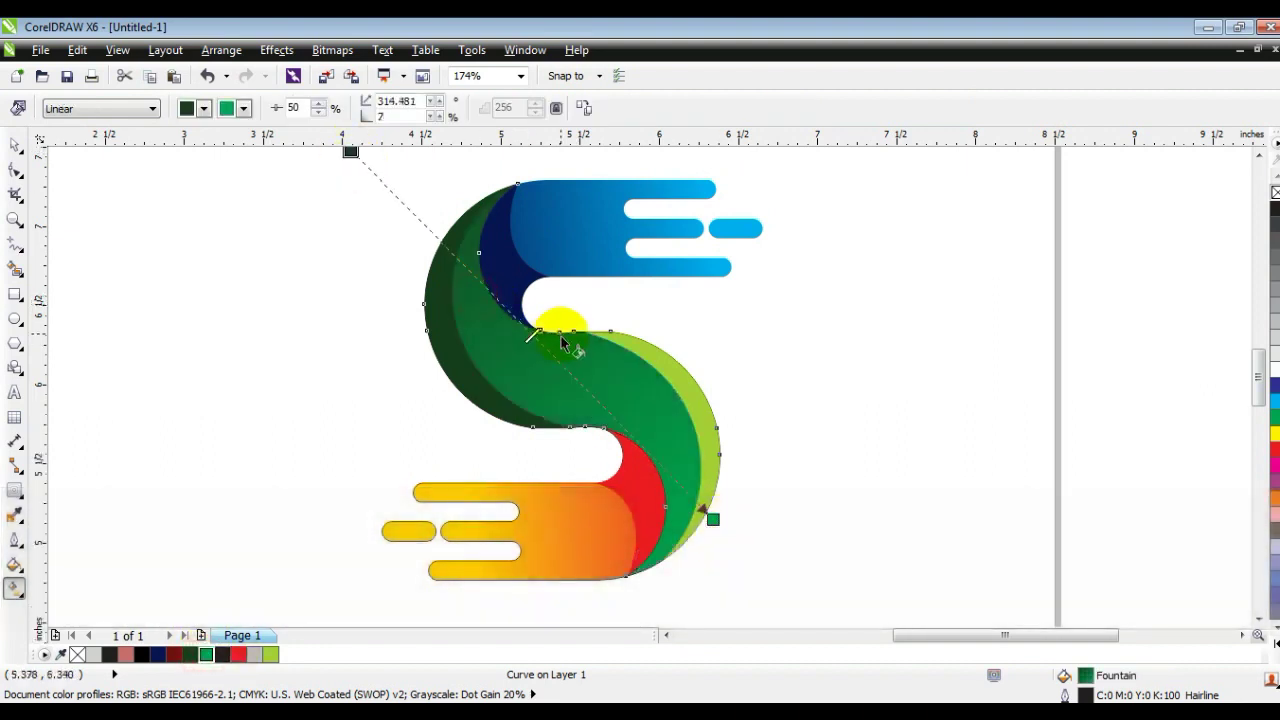
pyautogui.moveTo(496, 292); pyautogui.dragTo(496, 292)
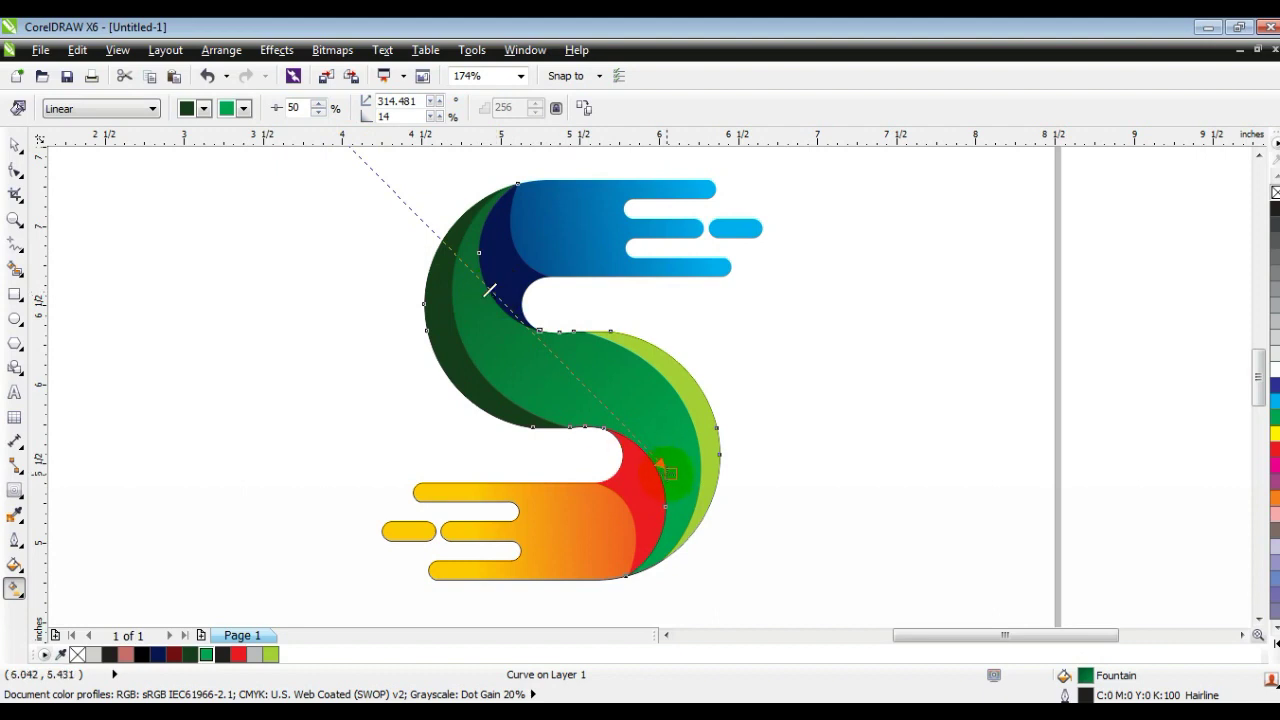
pyautogui.click(16, 147)
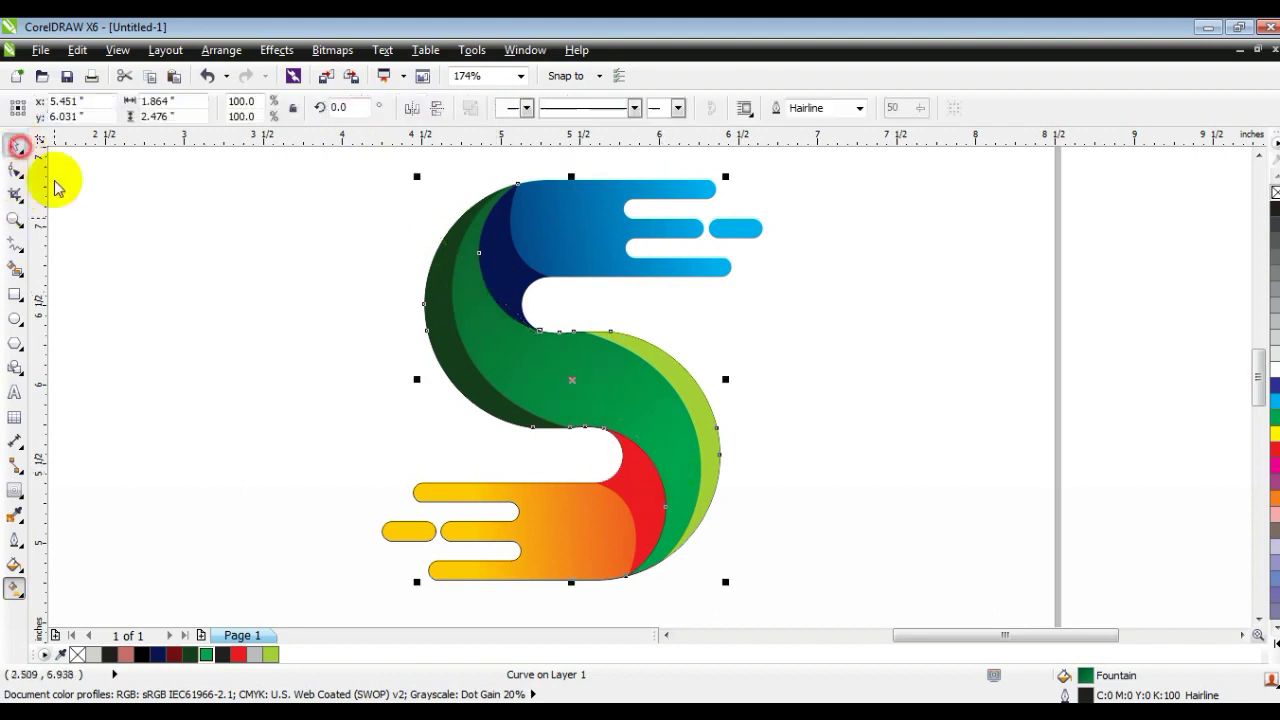
# - Redo the undone changes that remove the logo's remaining outlines and rotate it 45 degrees, and select the red shadow area
pyautogui.scroll(-2, 340, 308)
pyautogui.press('Escape')
pyautogui.moveTo(277, 207); pyautogui.dragTo(599, 451)
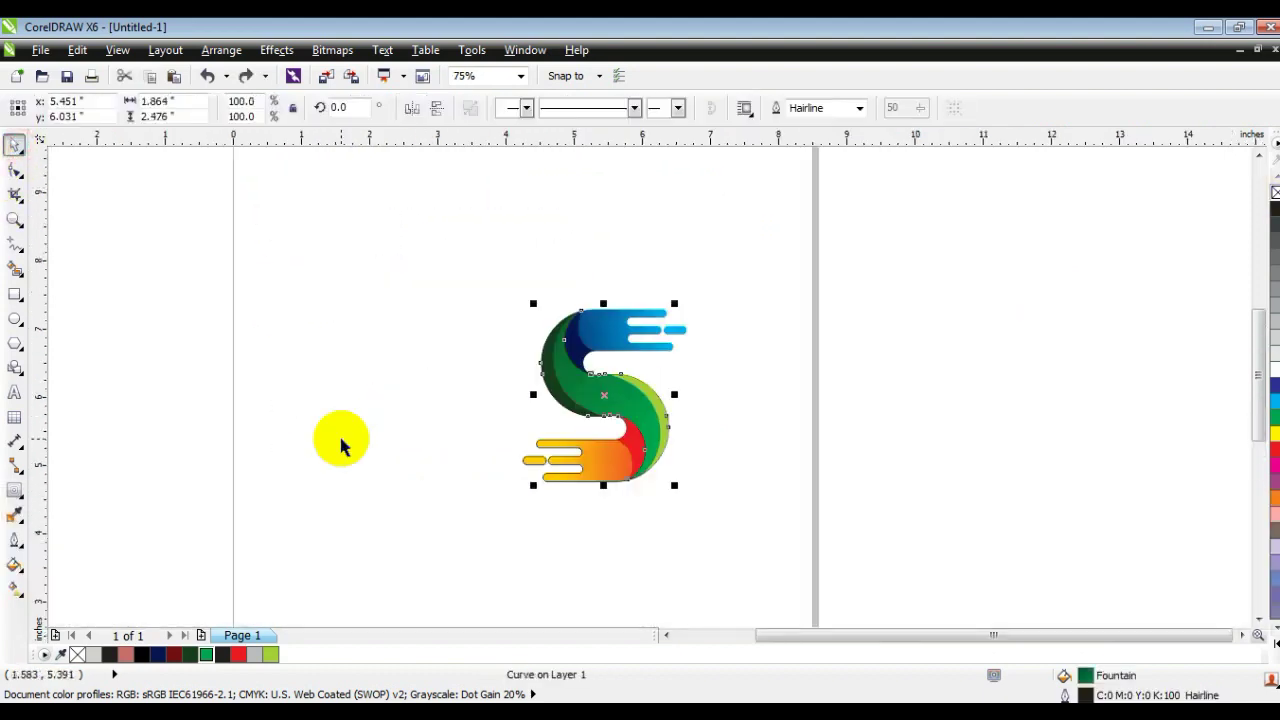
pyautogui.hotkey('ctrl', 'shift', 'z')
pyautogui.hotkey('ctrl', 'shift', 'z')
pyautogui.click(341, 439)
pyautogui.click(672, 412)
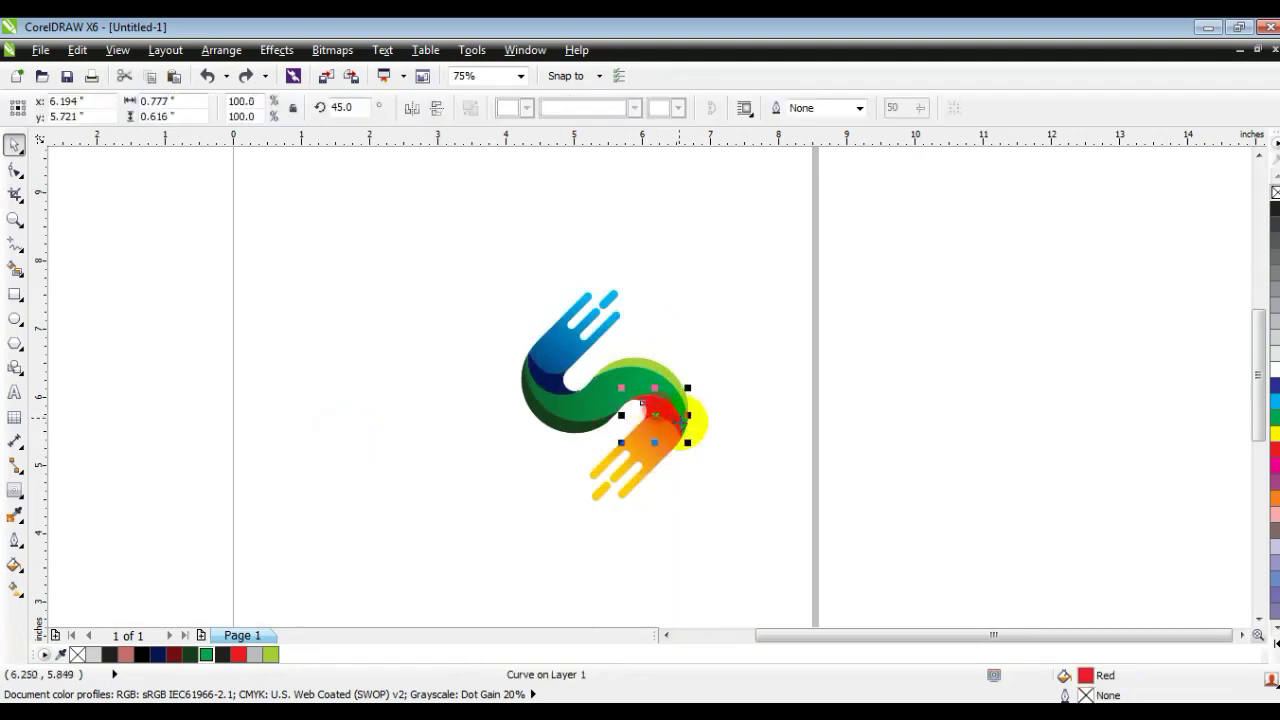
# - Fill the red shadow area beside the orange hand with a dark orange-brown (C19 M76 Y100 K9)
pyautogui.click(14, 562)
pyautogui.click(90, 425)
pyautogui.click(812, 204)
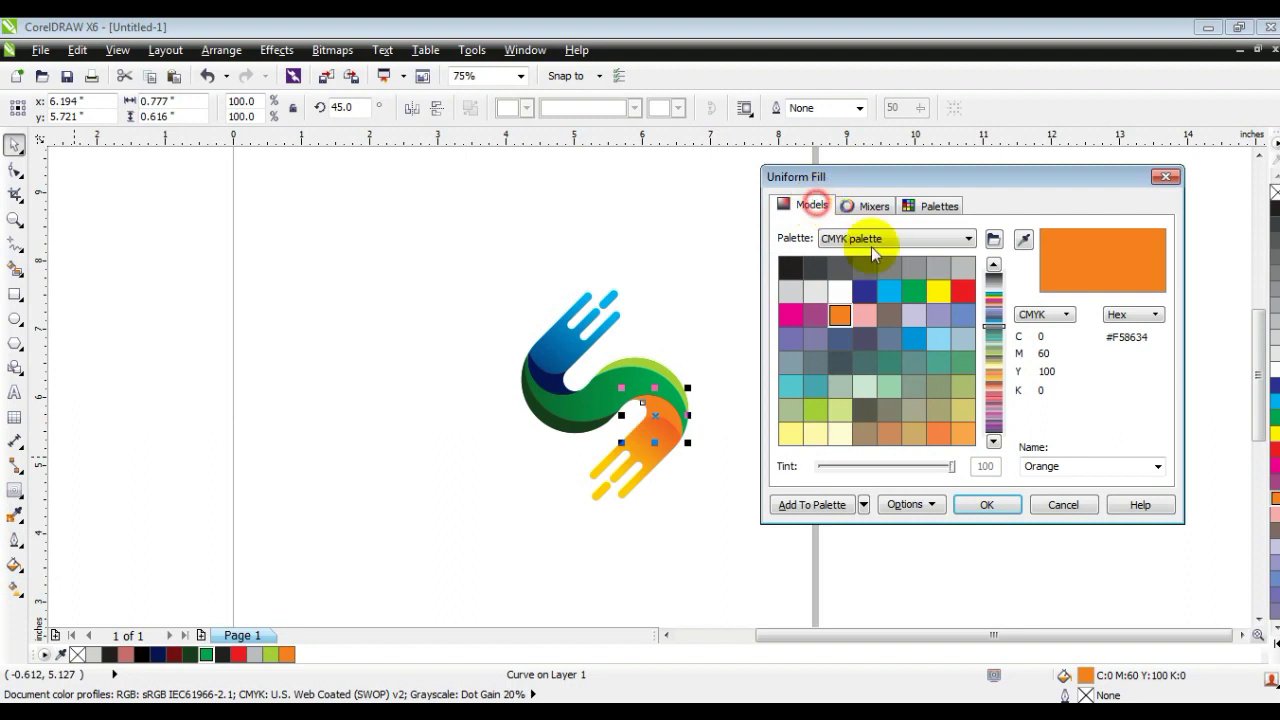
pyautogui.click(951, 267)
pyautogui.click(988, 503)
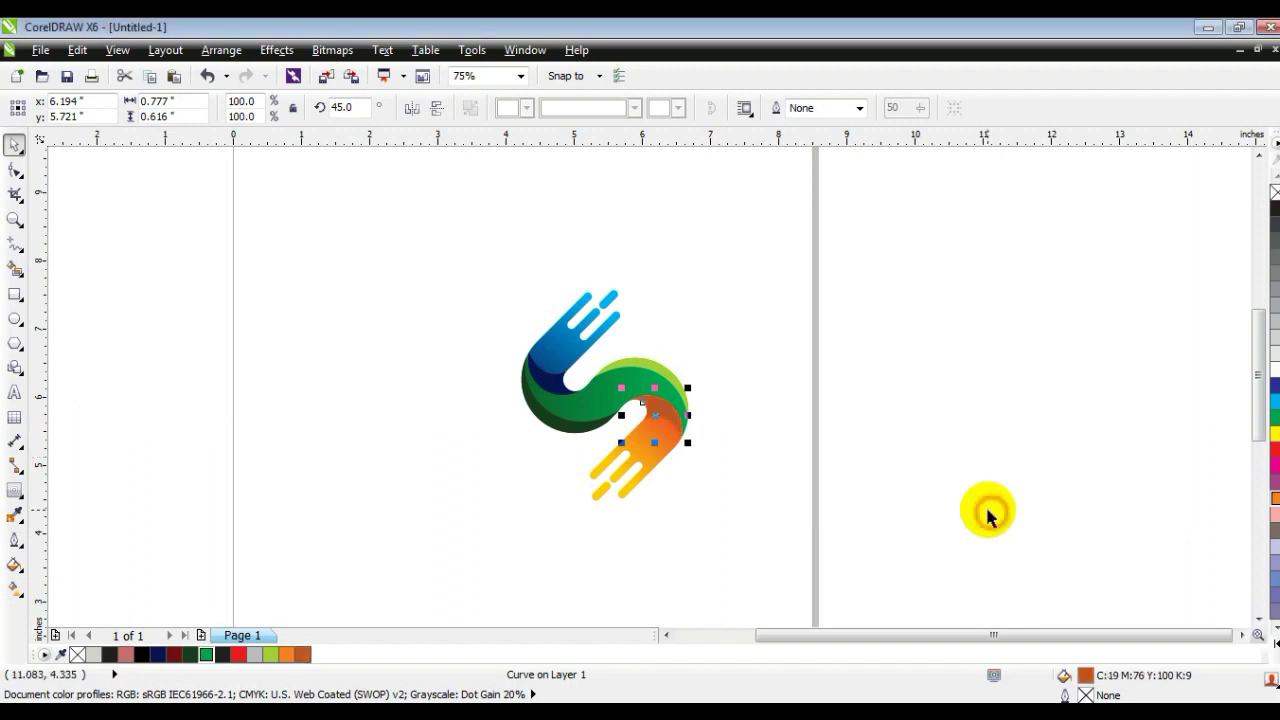
# - Give the lime green outer crescent a diagonal linear fountain fill from lime green to yellow, with the yellow end towards the blue hand
pyautogui.click(974, 522)
pyautogui.moveTo(896, 543); pyautogui.dragTo(406, 217)
pyautogui.hotkey('shift', 'F2')
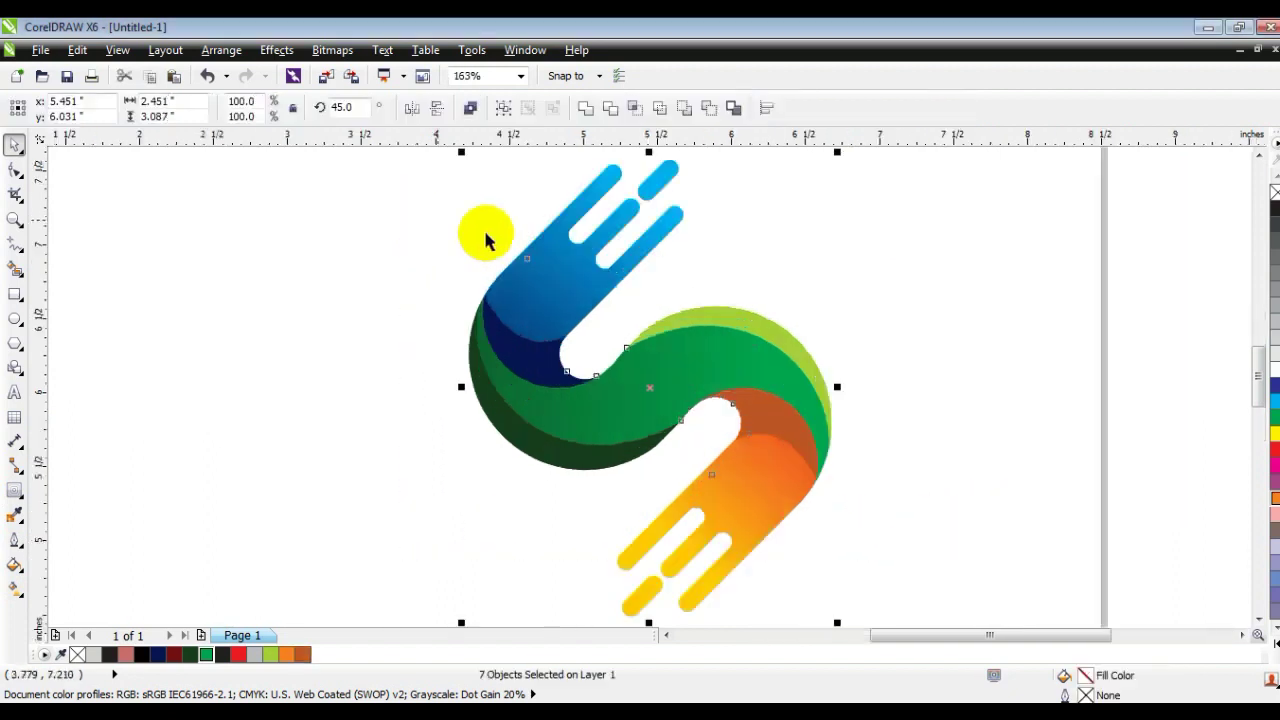
pyautogui.click(880, 378)
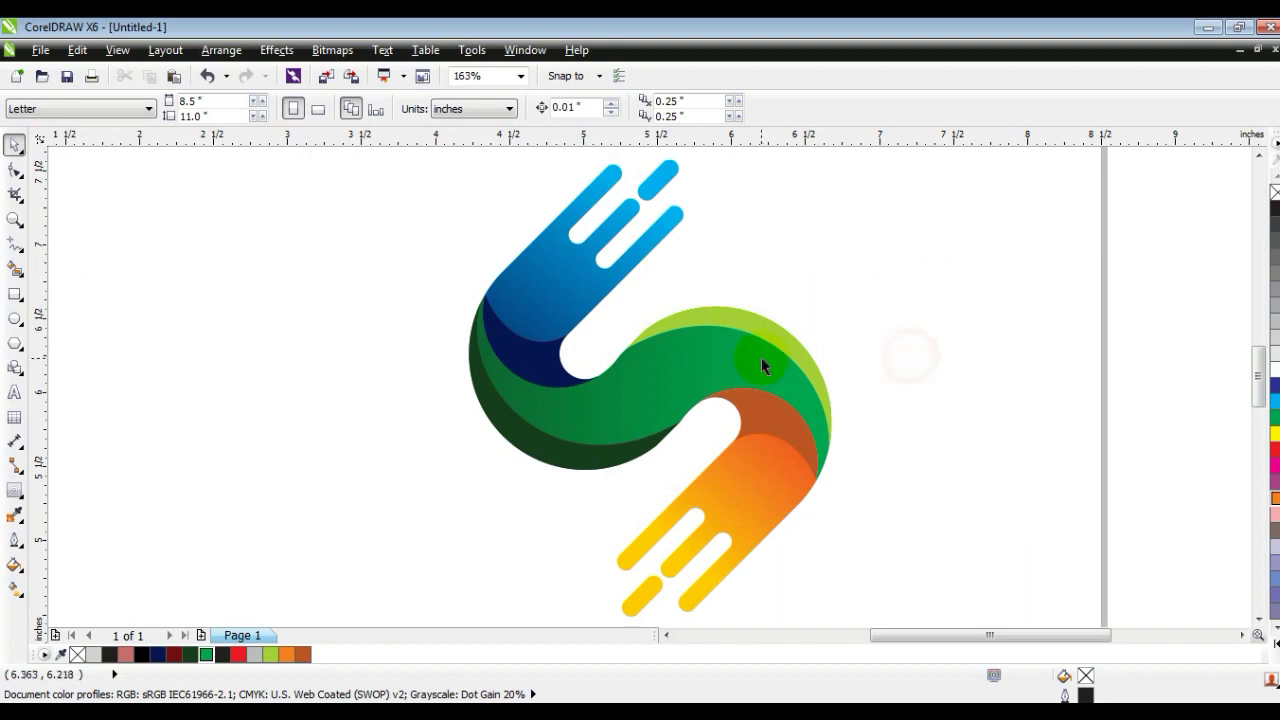
pyautogui.click(795, 338)
pyautogui.press('g')
pyautogui.moveTo(835, 397); pyautogui.dragTo(680, 288)
pyautogui.moveTo(1275, 434); pyautogui.dragTo(634, 249)
pyautogui.moveTo(836, 397); pyautogui.dragTo(720, 340)
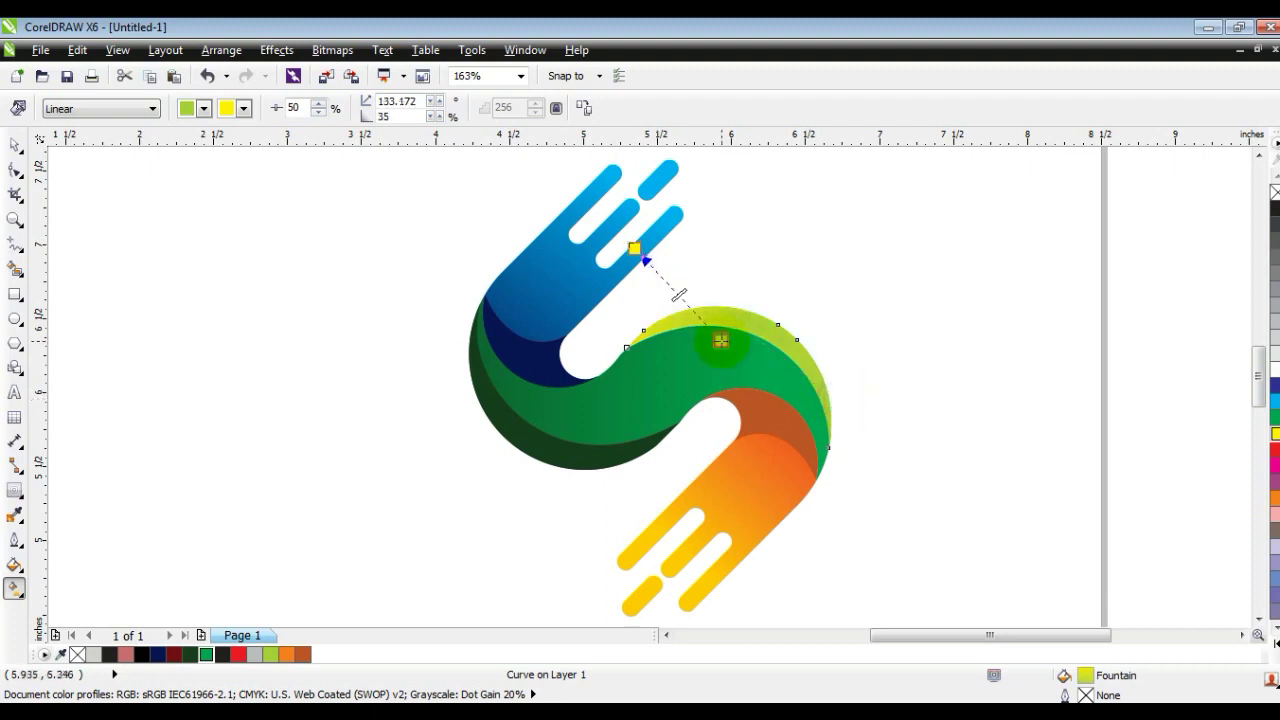
pyautogui.click(15, 145)
pyautogui.click(138, 321)
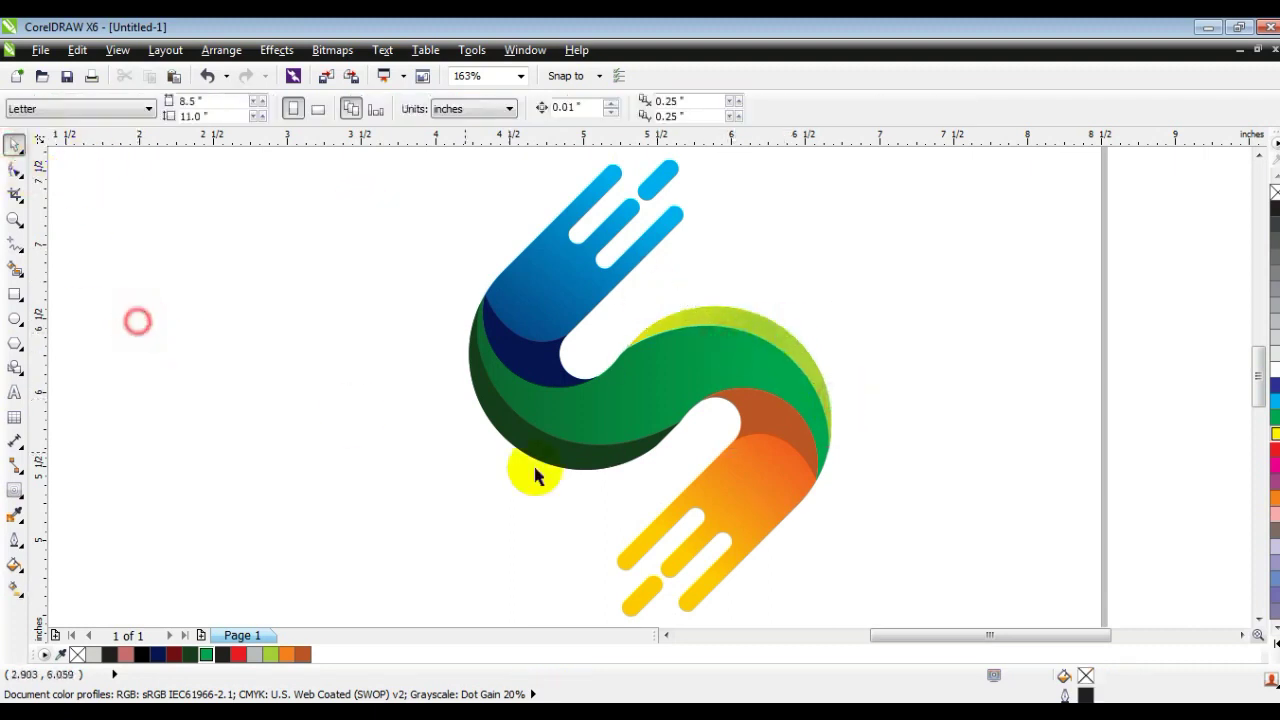
# - Give the dark green outer crescent a linear fountain fill from dark green beneath the blue hand to bright green, angled about 332 degrees
pyautogui.click(527, 452)
pyautogui.press('g')
pyautogui.moveTo(453, 406); pyautogui.dragTo(690, 441)
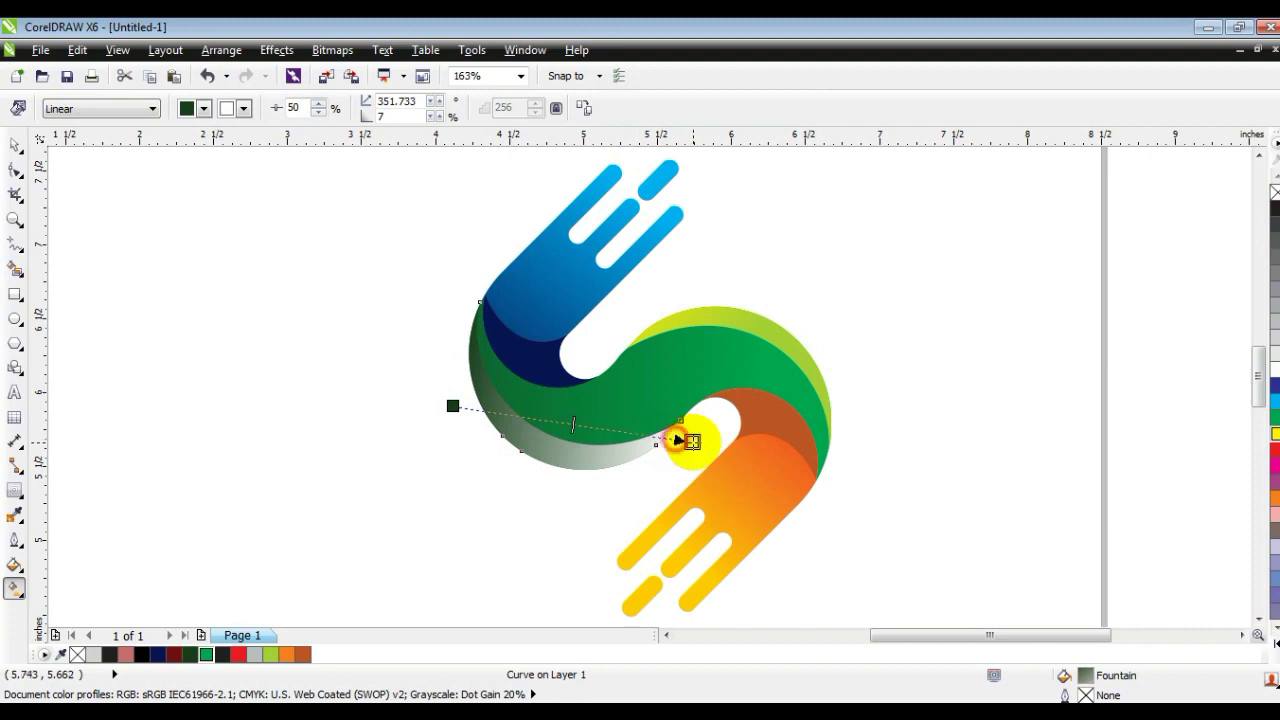
pyautogui.click(218, 656)
pyautogui.click(208, 655)
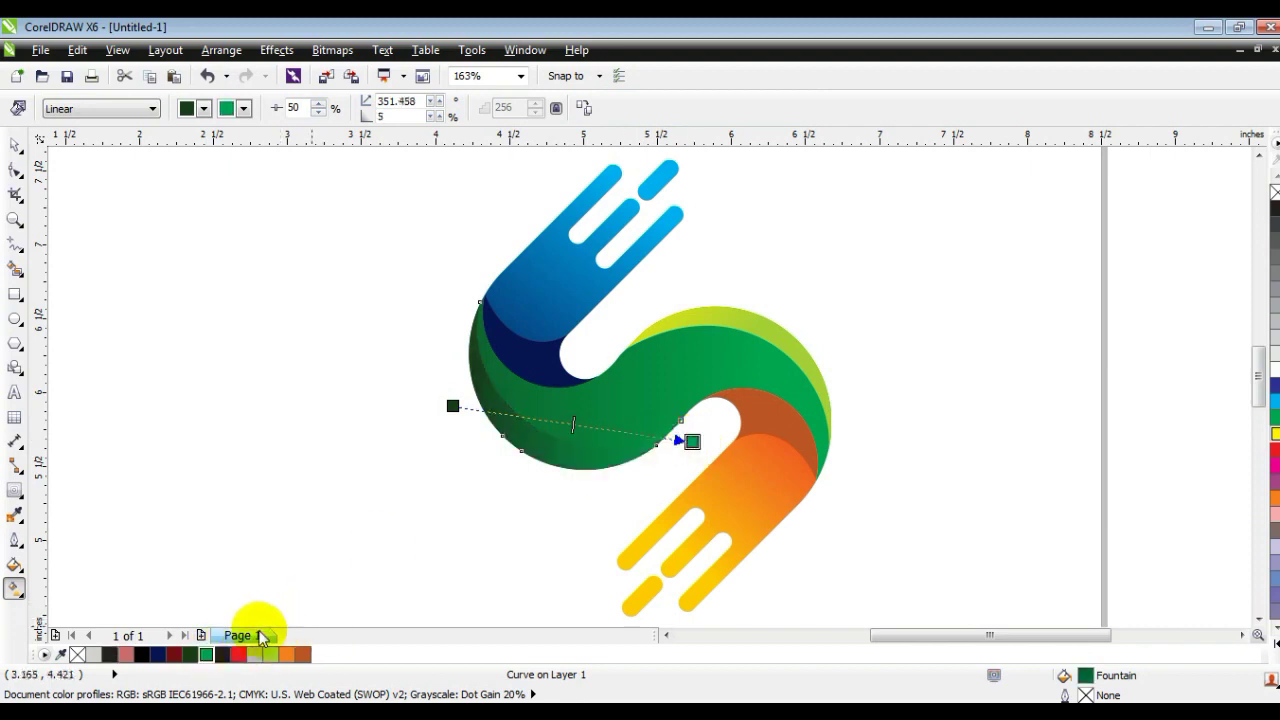
pyautogui.moveTo(692, 441); pyautogui.dragTo(639, 479)
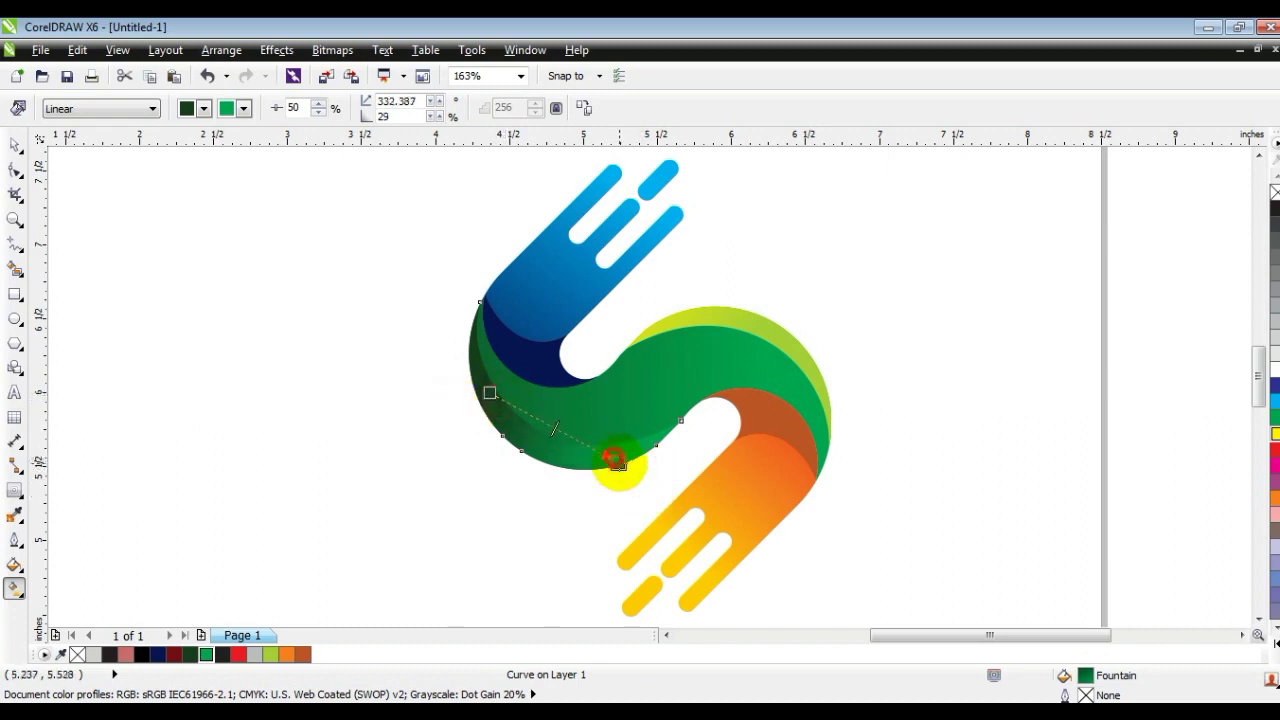
pyautogui.click(14, 145)
pyautogui.click(409, 385)
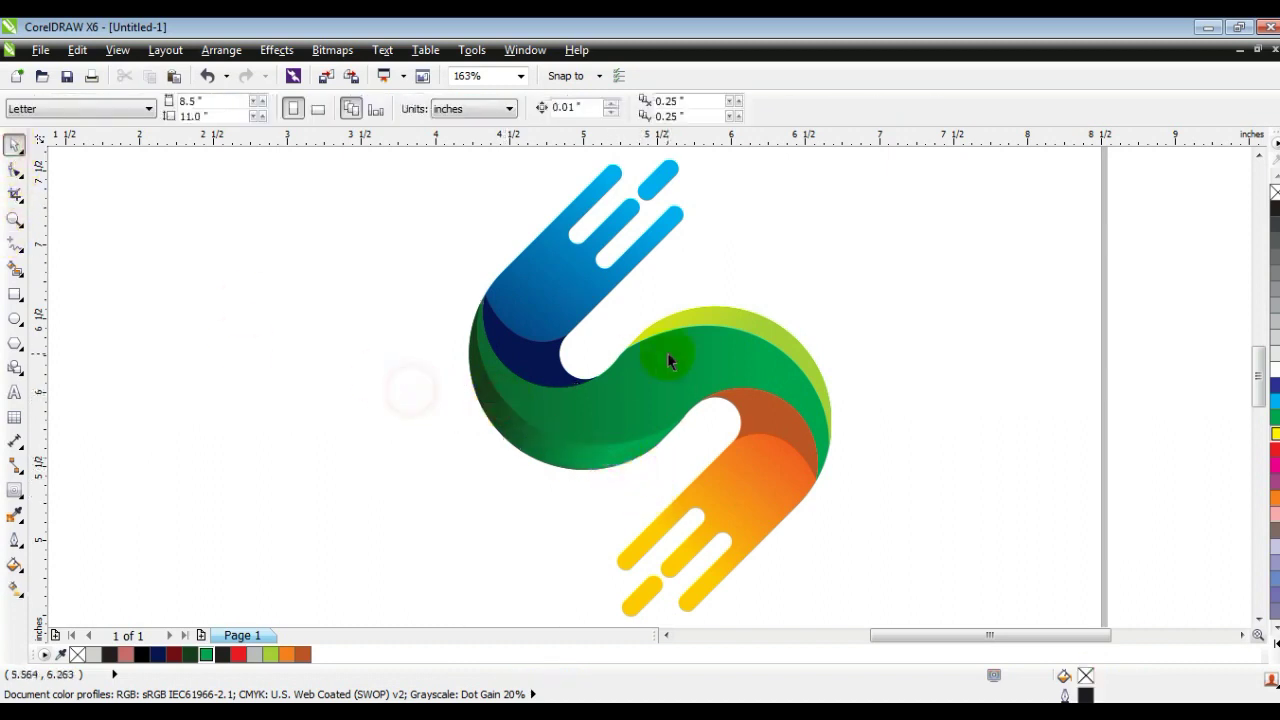
# - Inspect the whole finished logo at reduced and enlarged size, and in the full-screen preview
pyautogui.scroll(-3, 657, 356)
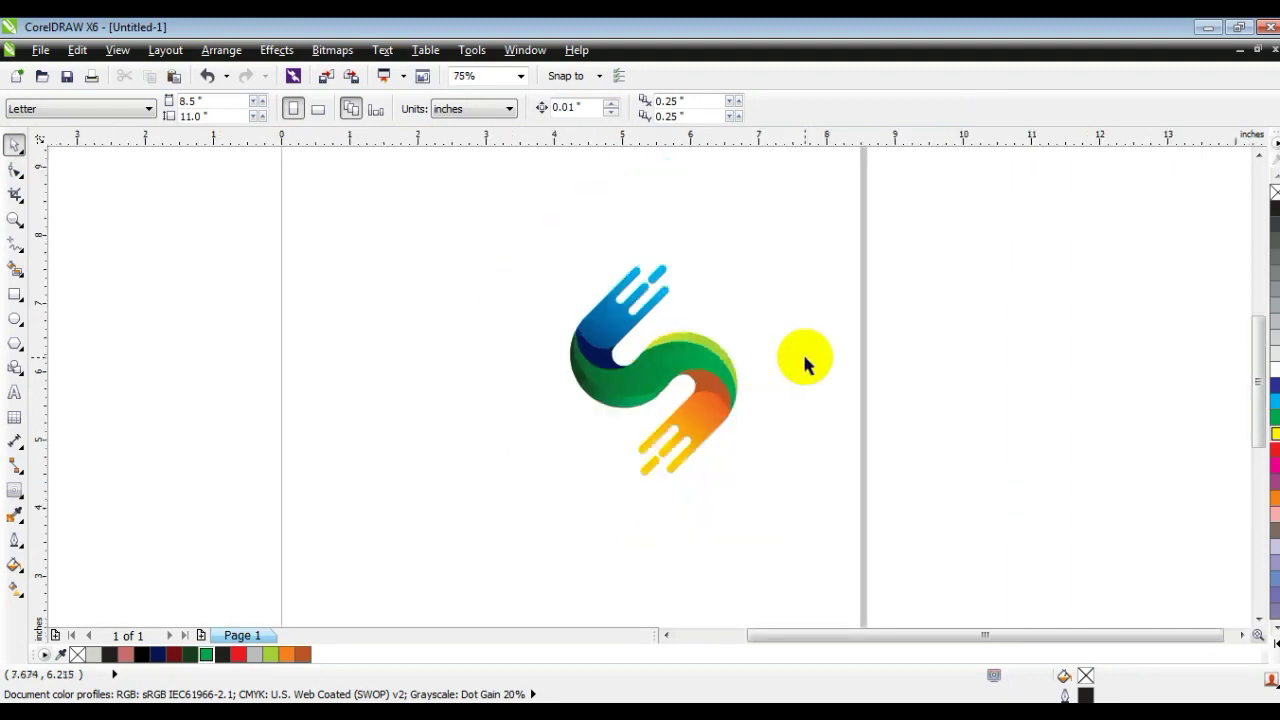
pyautogui.moveTo(791, 475); pyautogui.dragTo(481, 204)
pyautogui.click(824, 283)
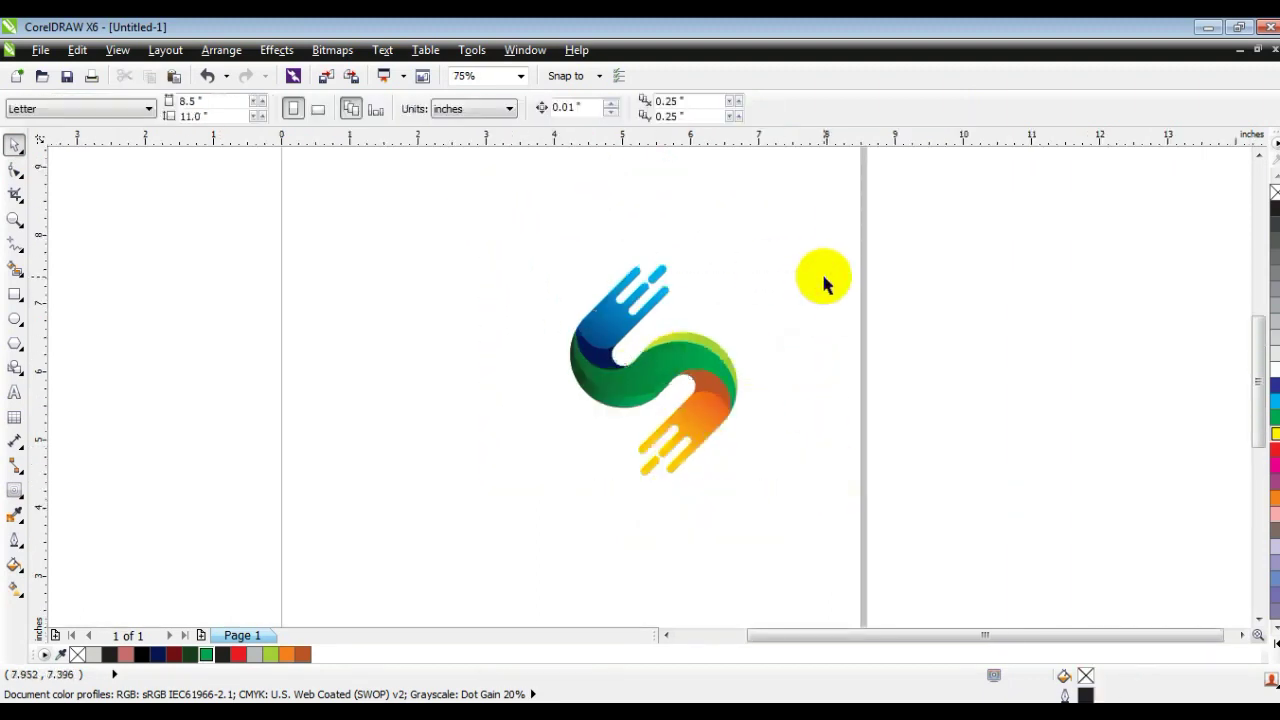
pyautogui.moveTo(826, 237); pyautogui.dragTo(471, 514)
pyautogui.hotkey('shift', 'F2')
pyautogui.click(1107, 345)
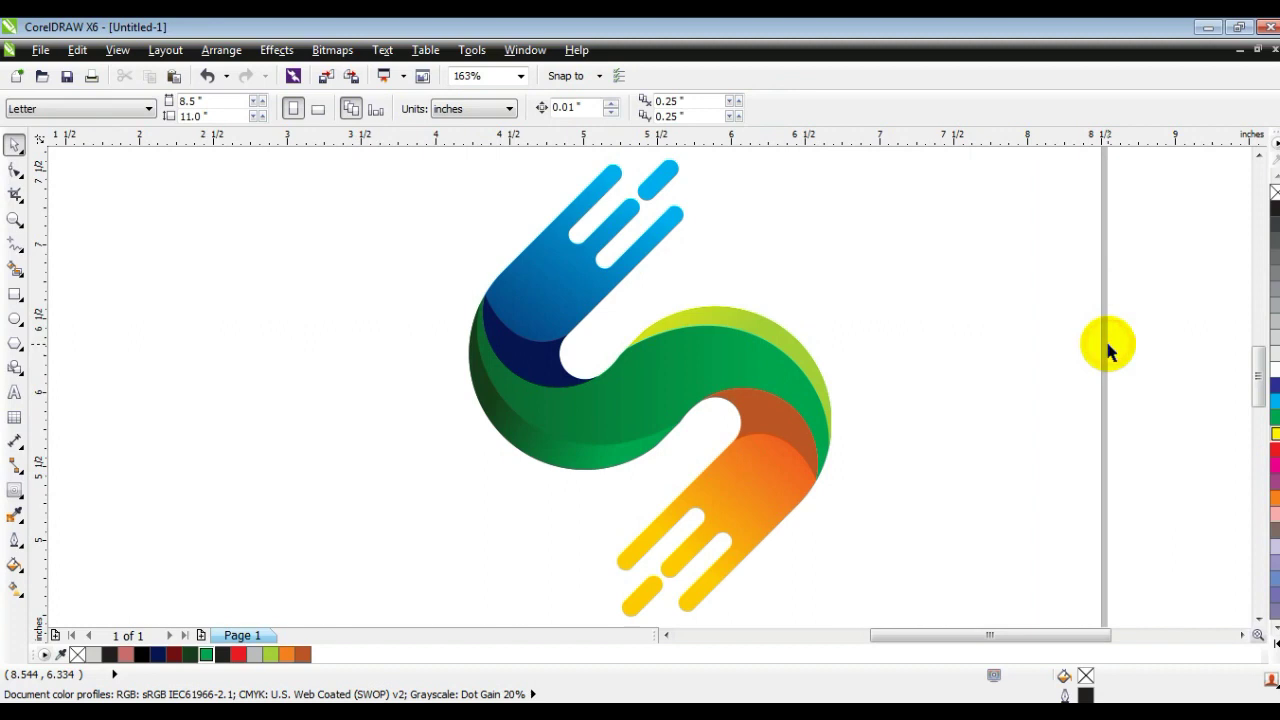
pyautogui.press('F9')
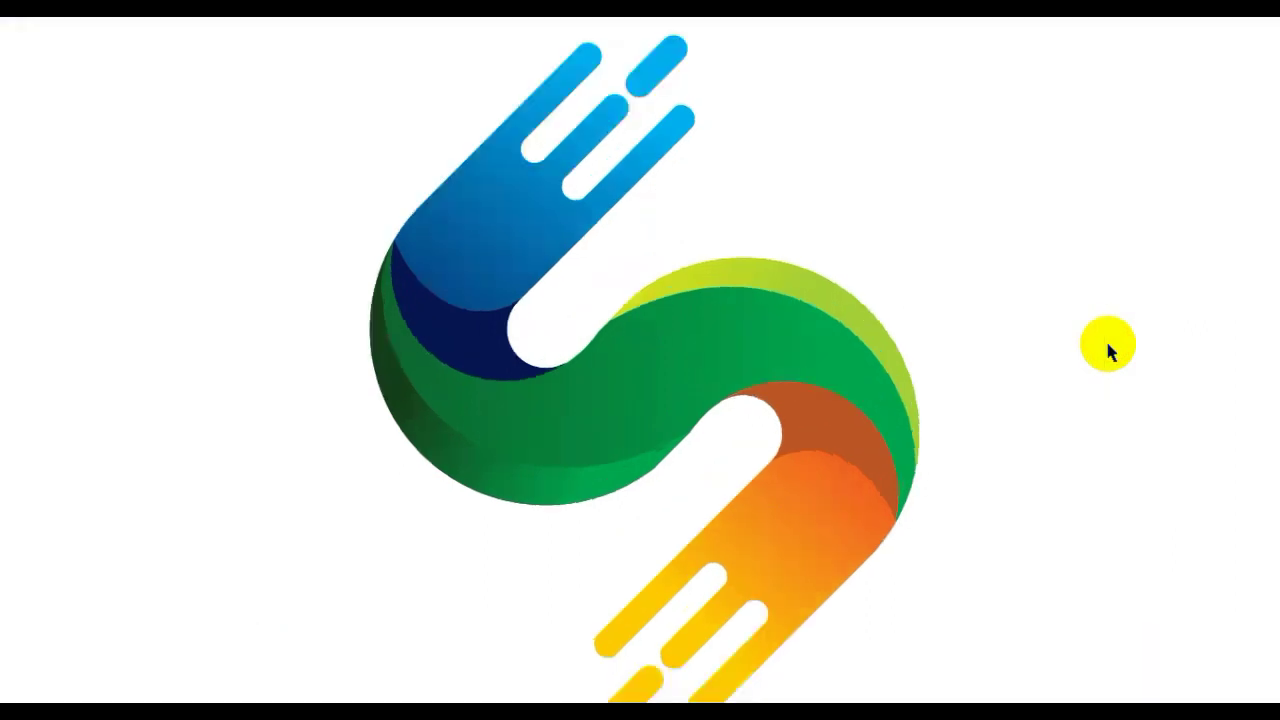